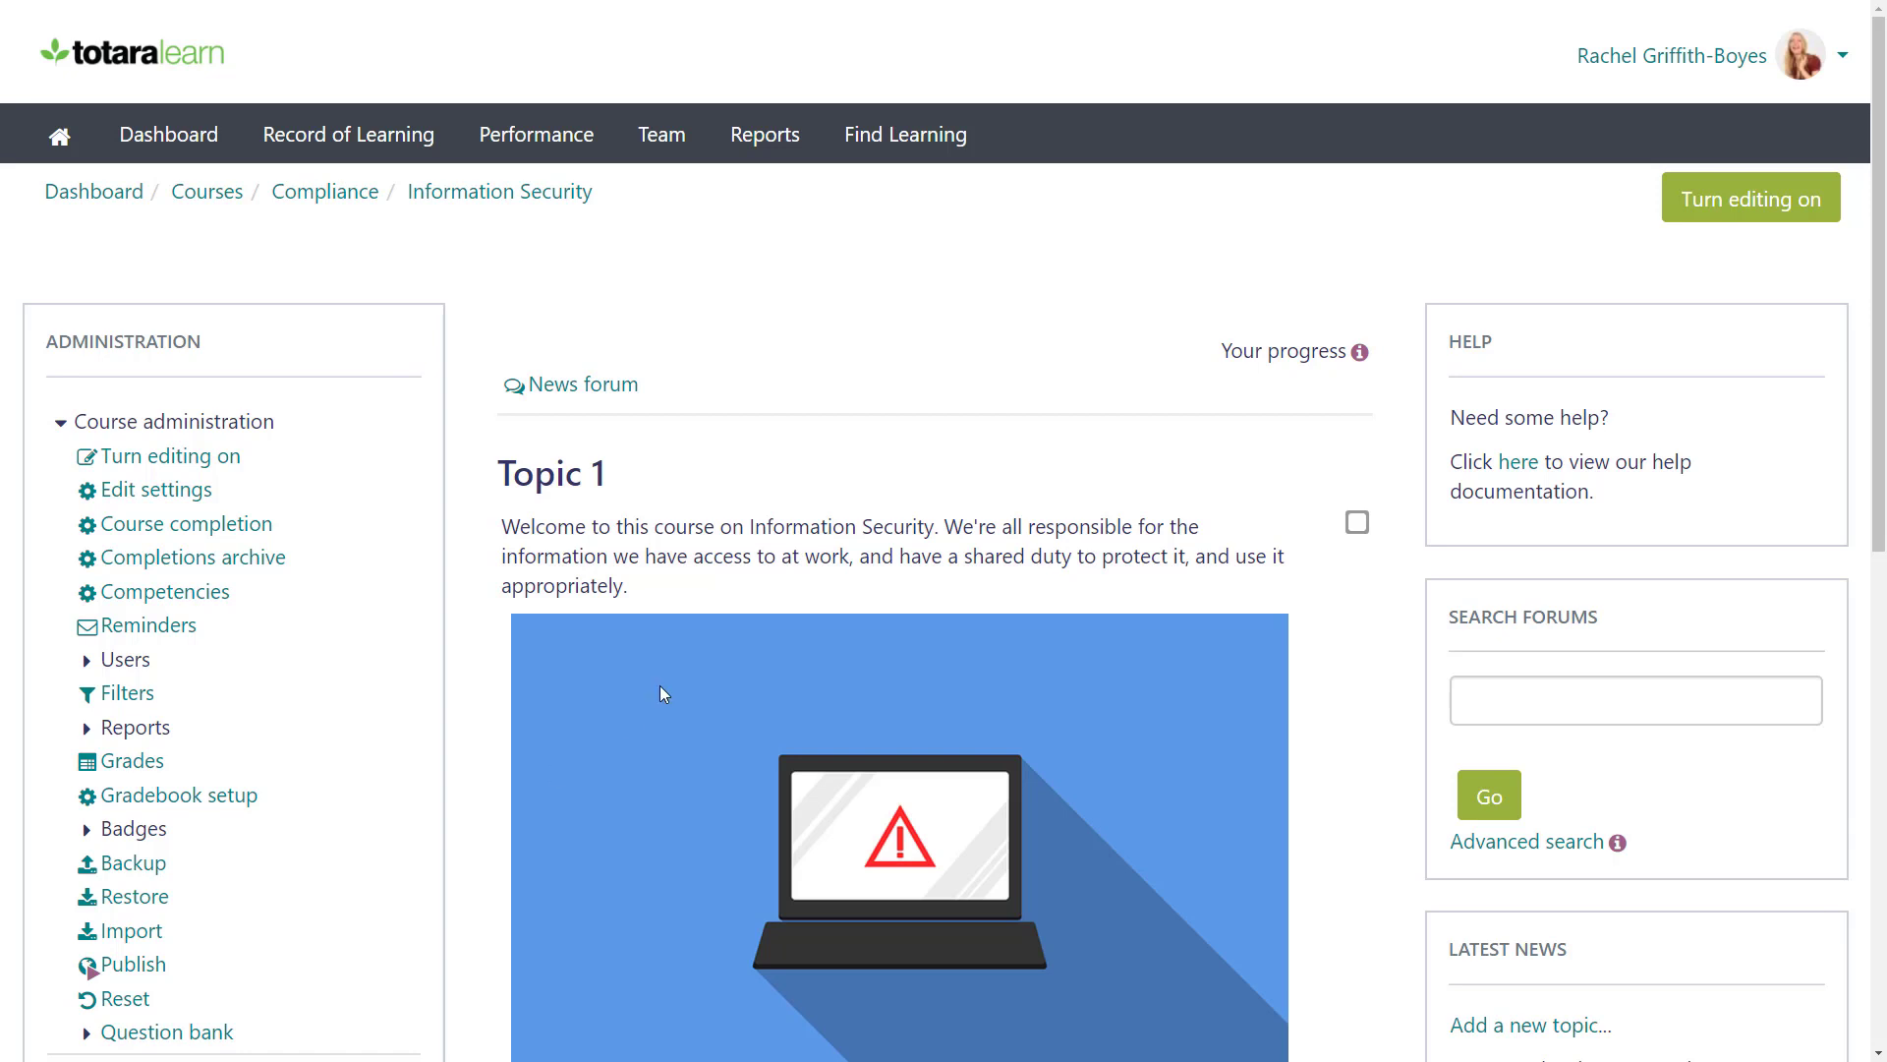
# Turn on editing for the Information Security course and add a SCORM package activity to Topic 2.
pyautogui.click(1702, 212)
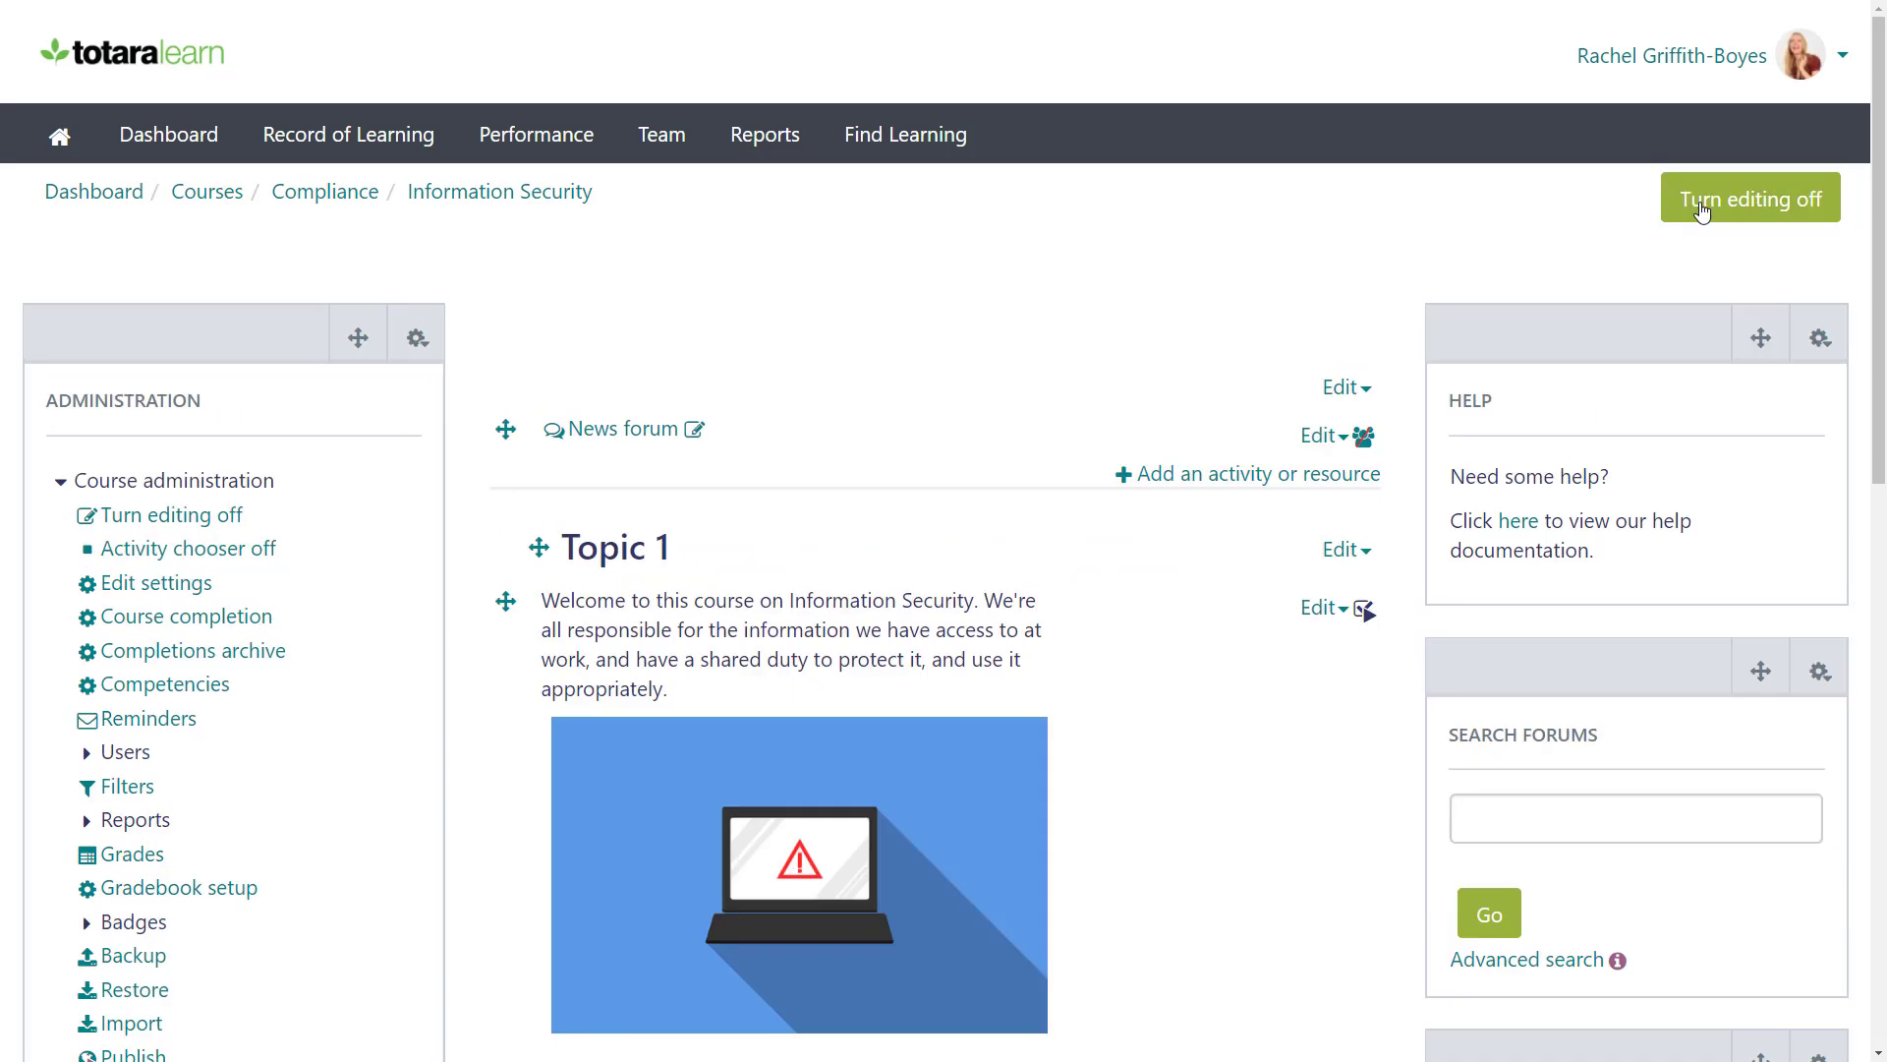
pyautogui.scroll(-3, 1877, 393)
pyautogui.scroll(-4, 1883, 398)
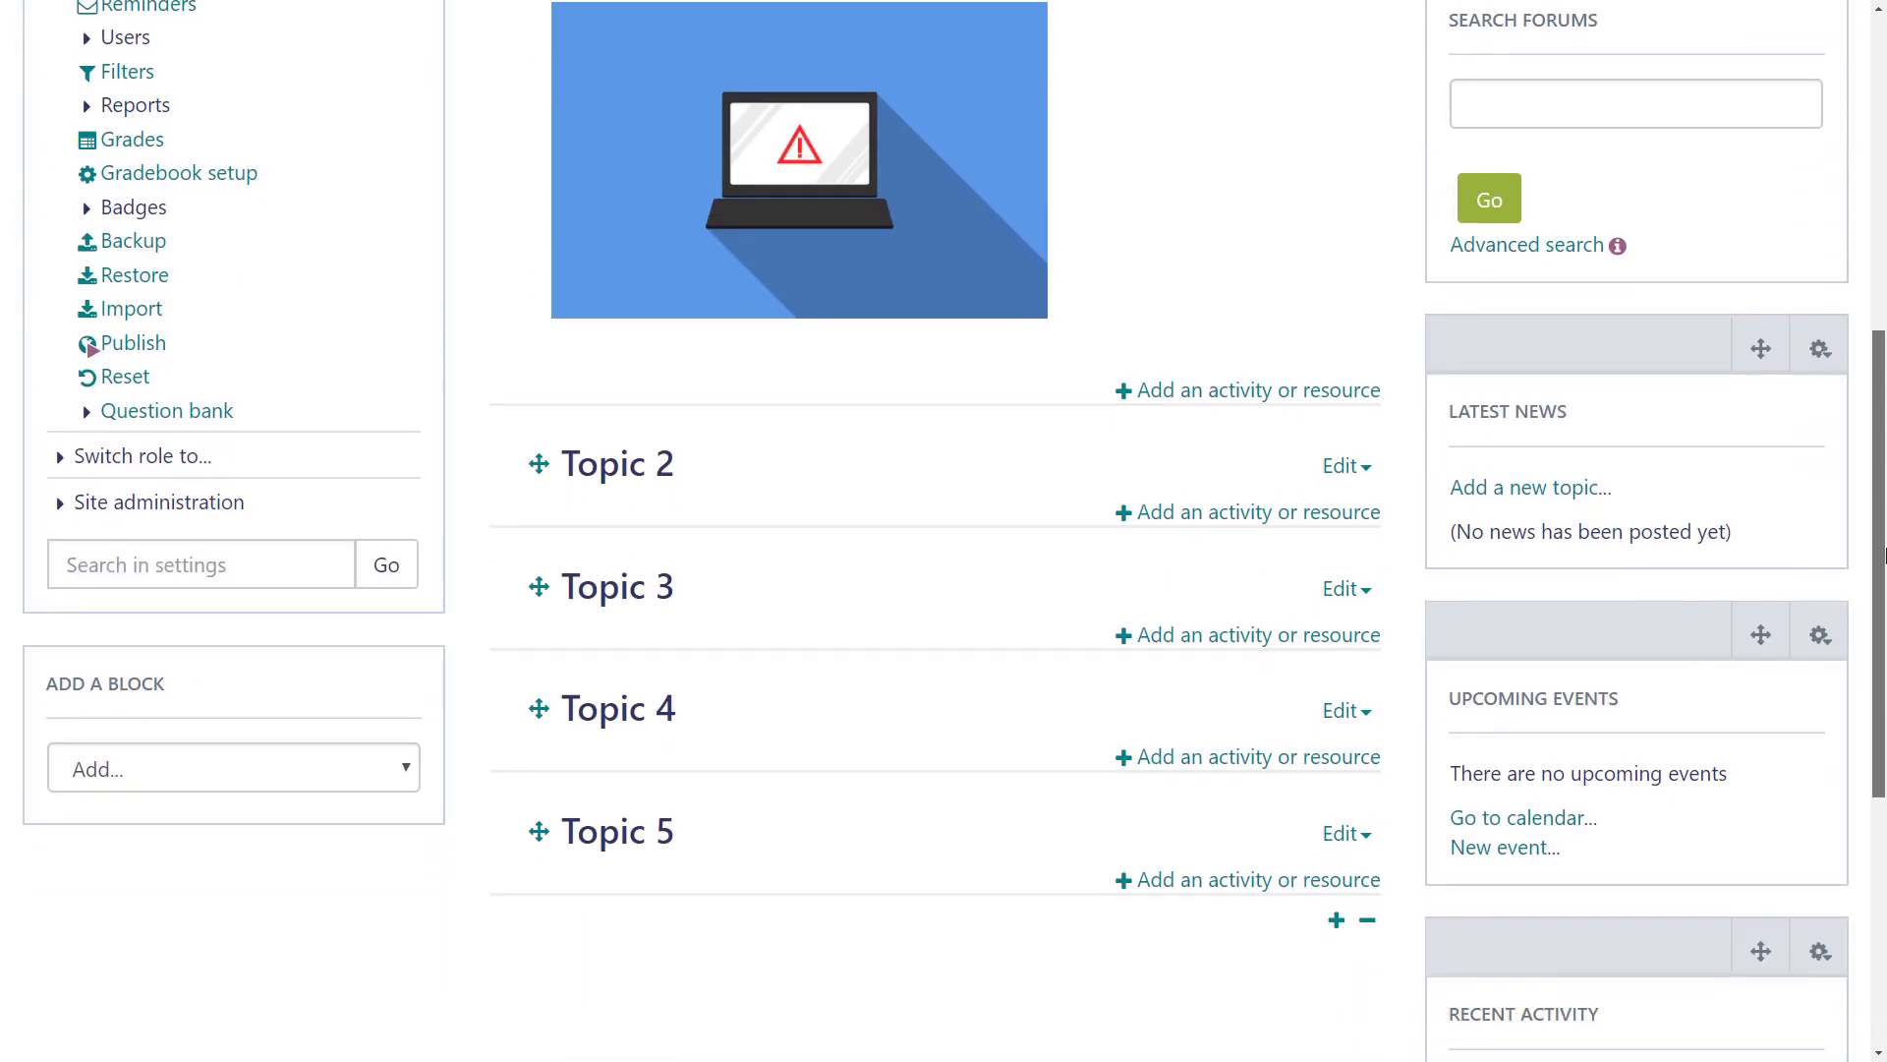
pyautogui.click(1332, 433)
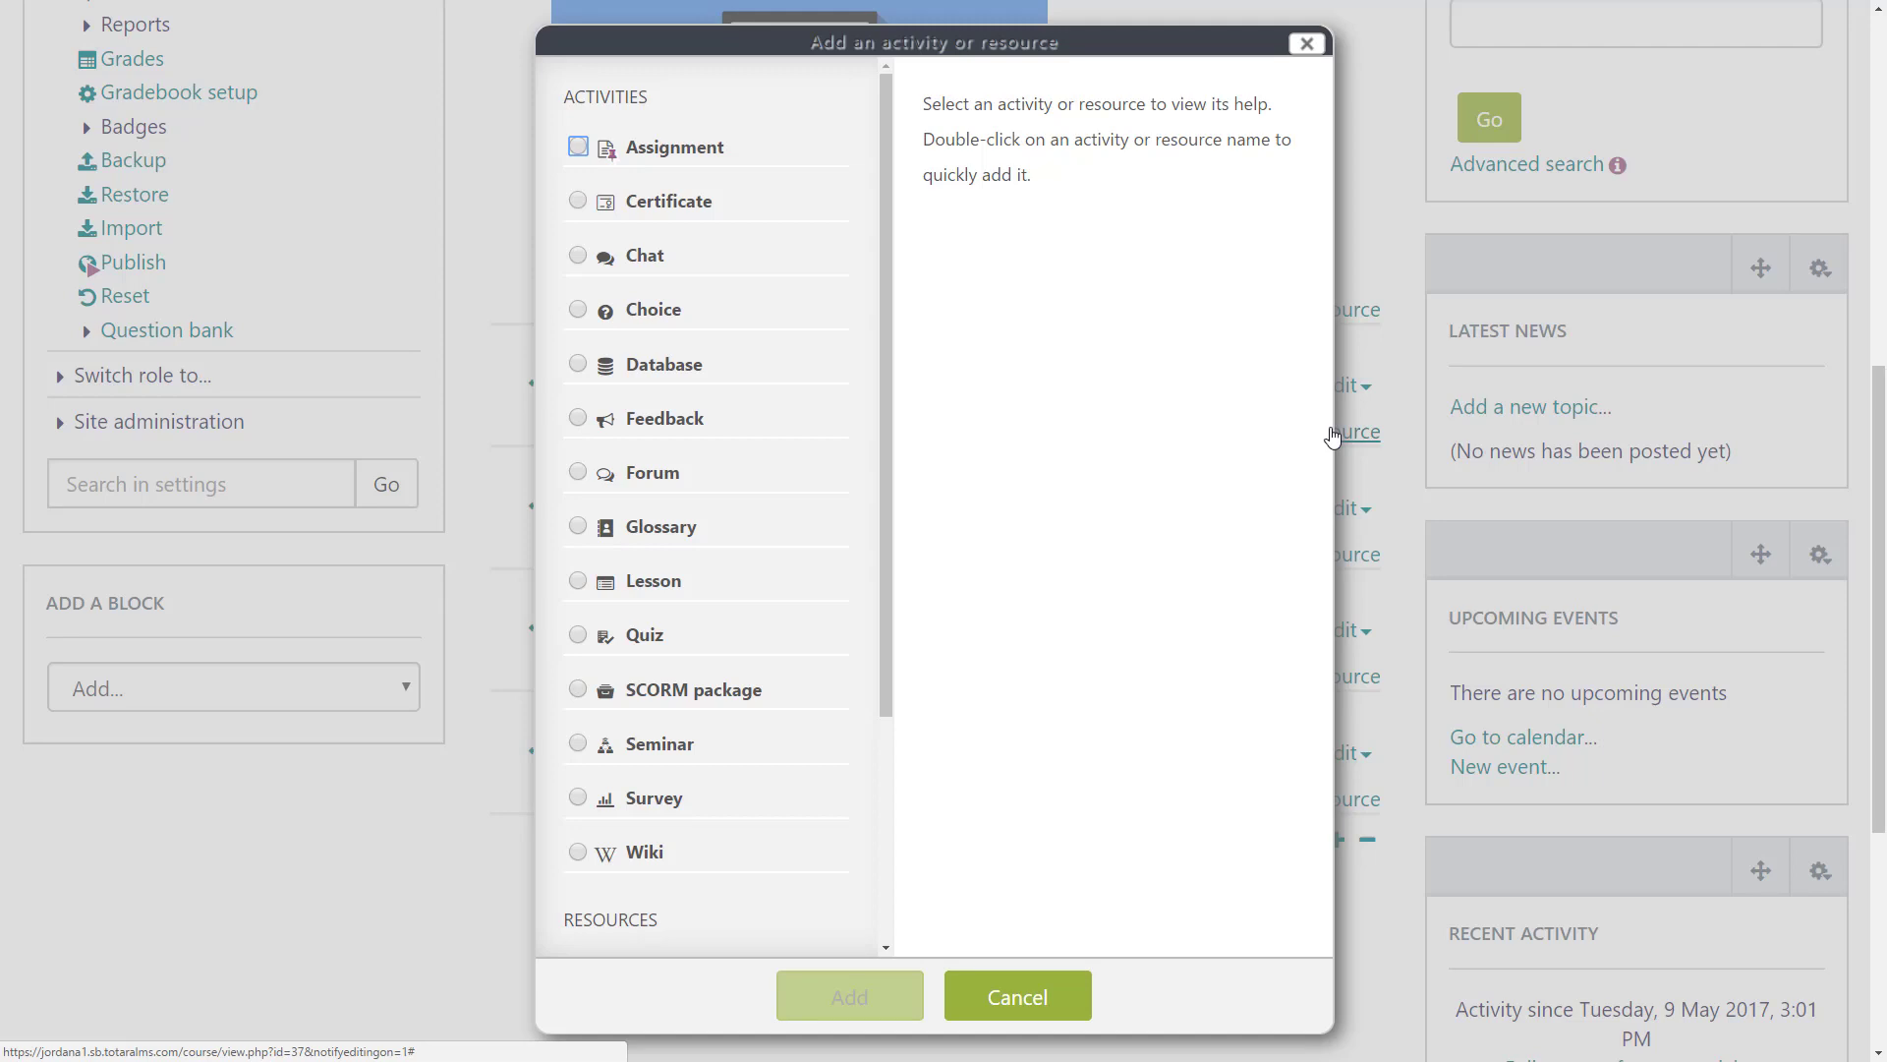
pyautogui.click(579, 690)
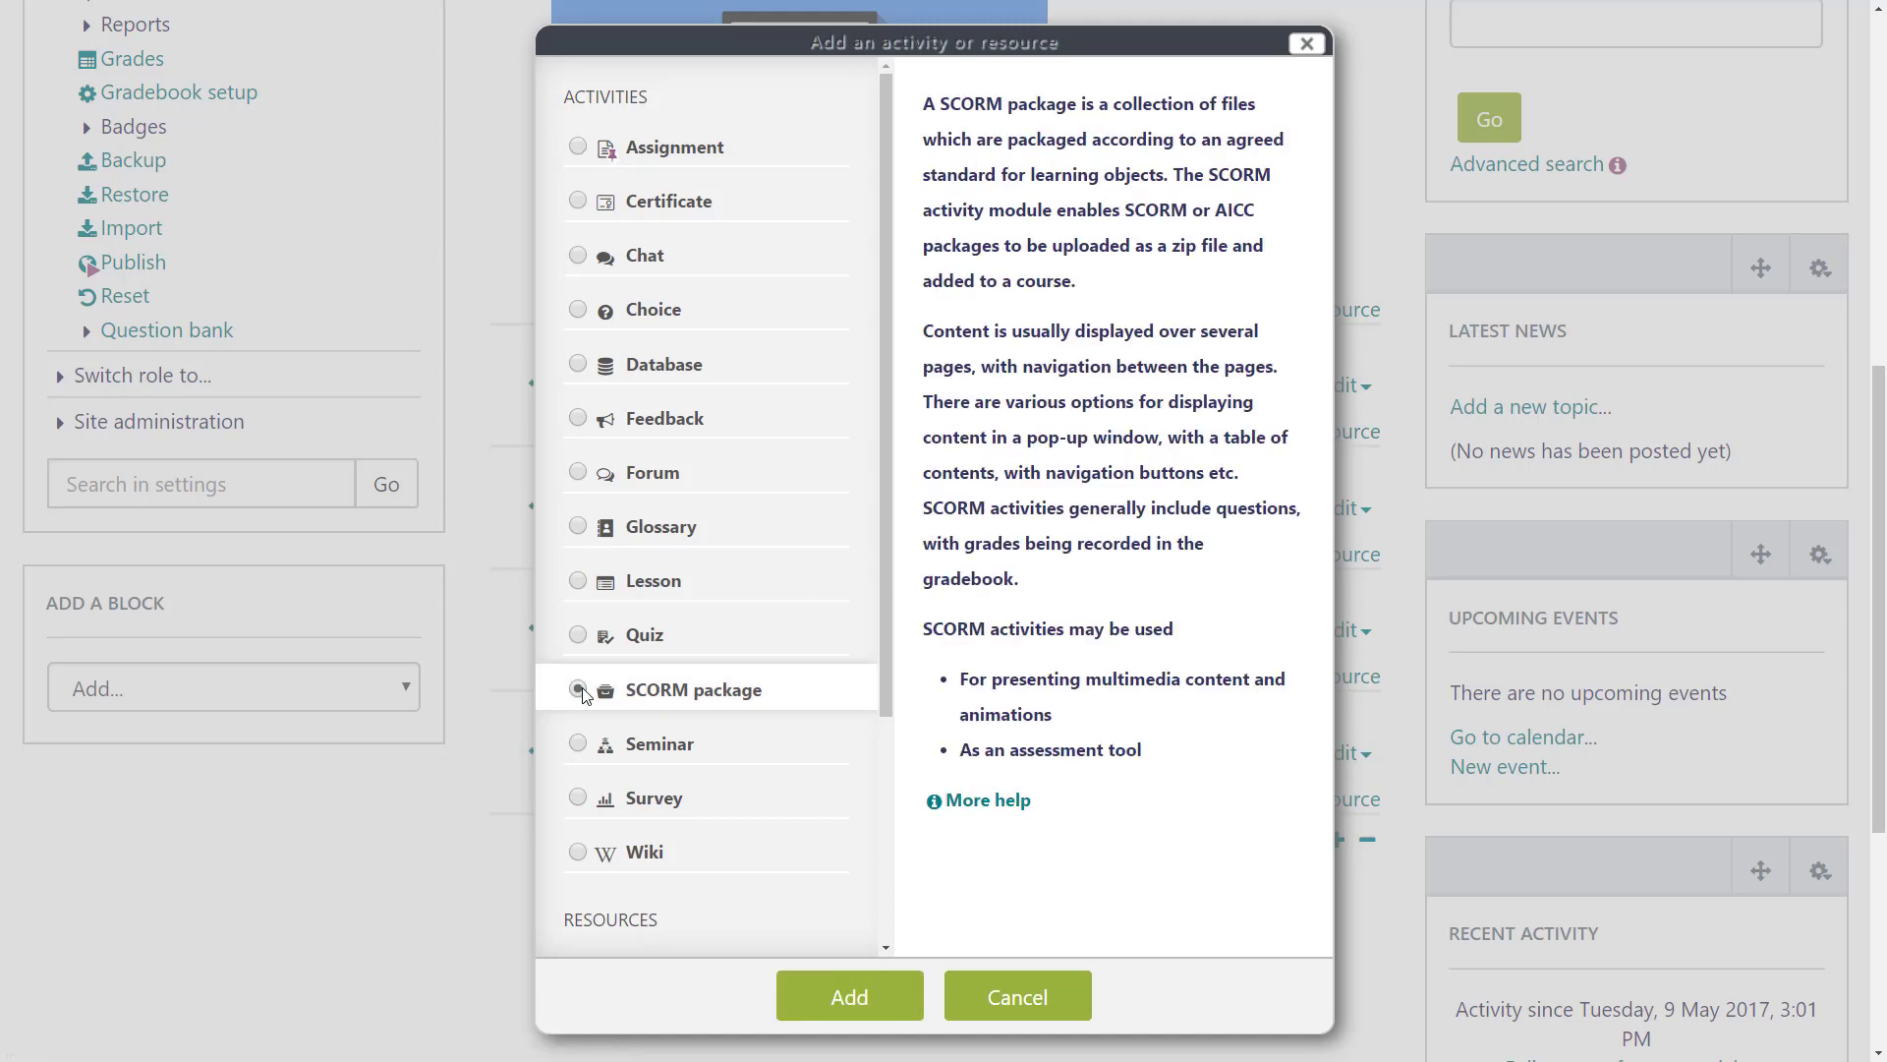
pyautogui.click(850, 997)
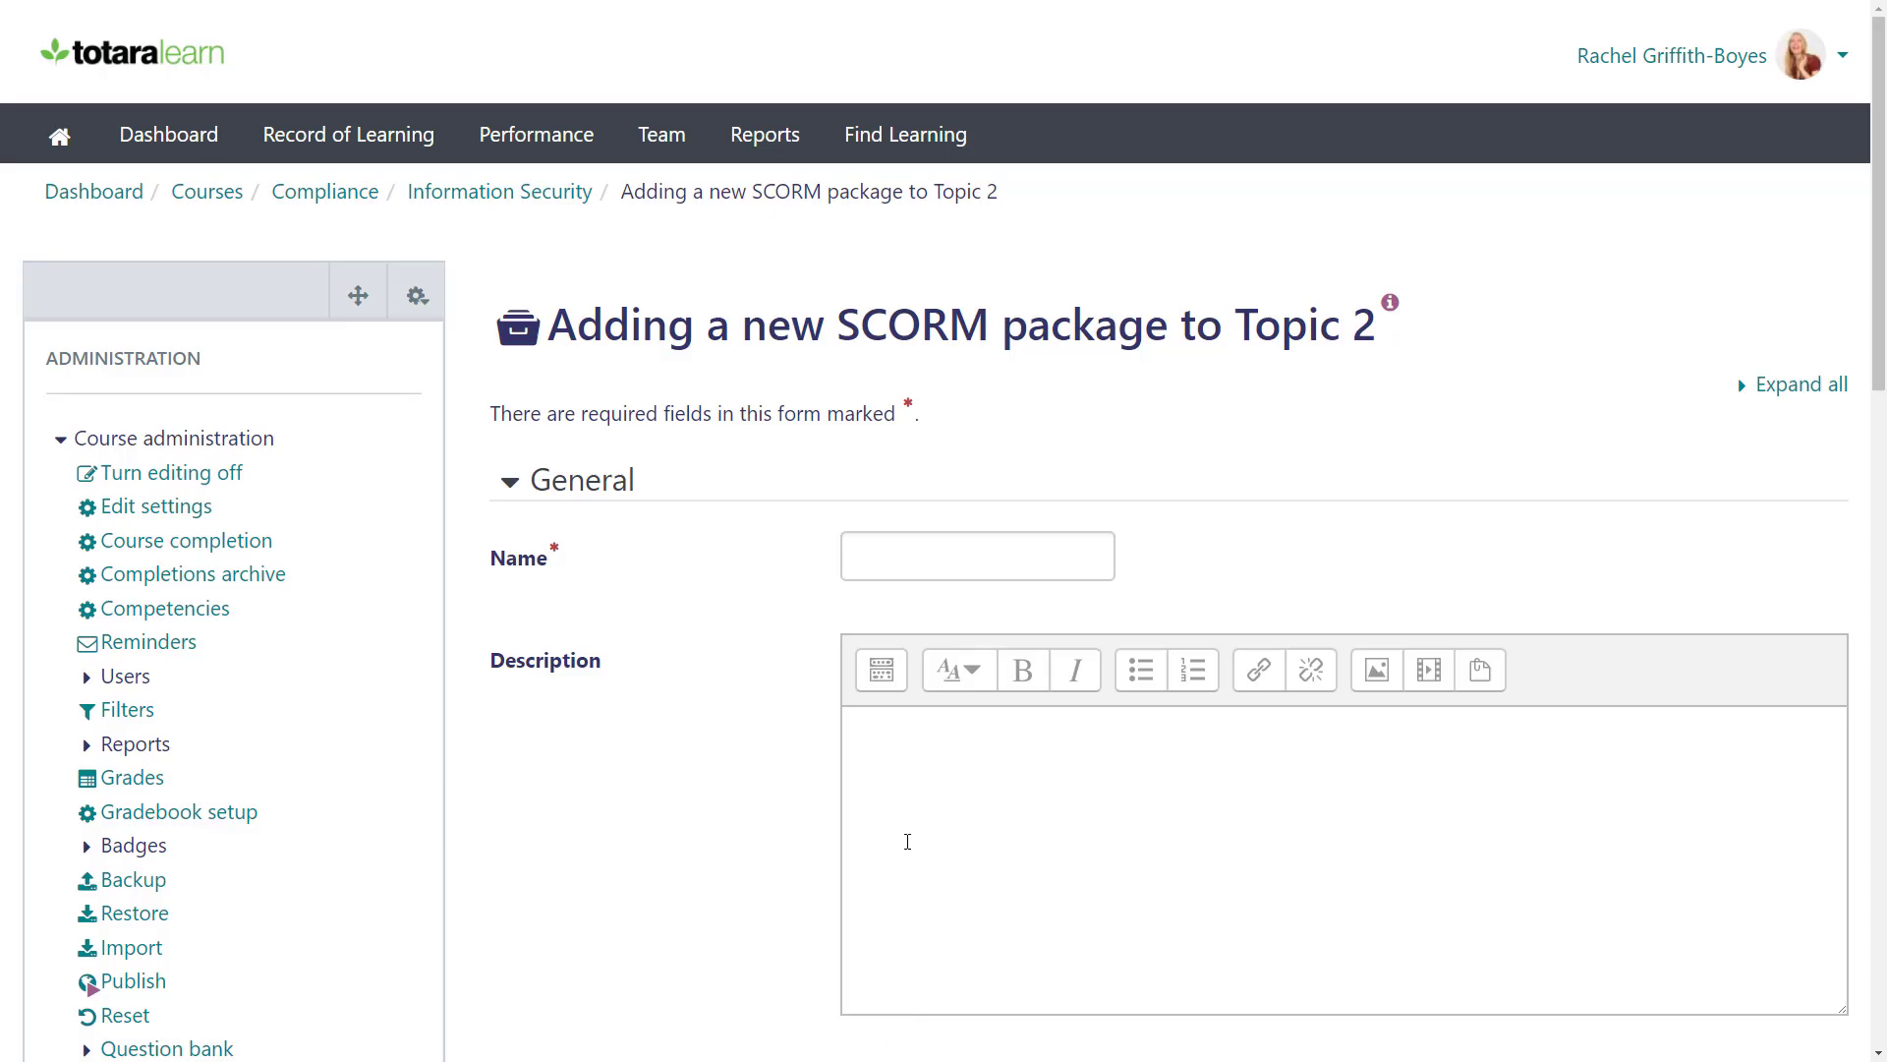
# Name the package "Data Protection Law" and enter the description "Explore this brief tutorial on what you need to know about data protection laws.".
pyautogui.click(853, 553)
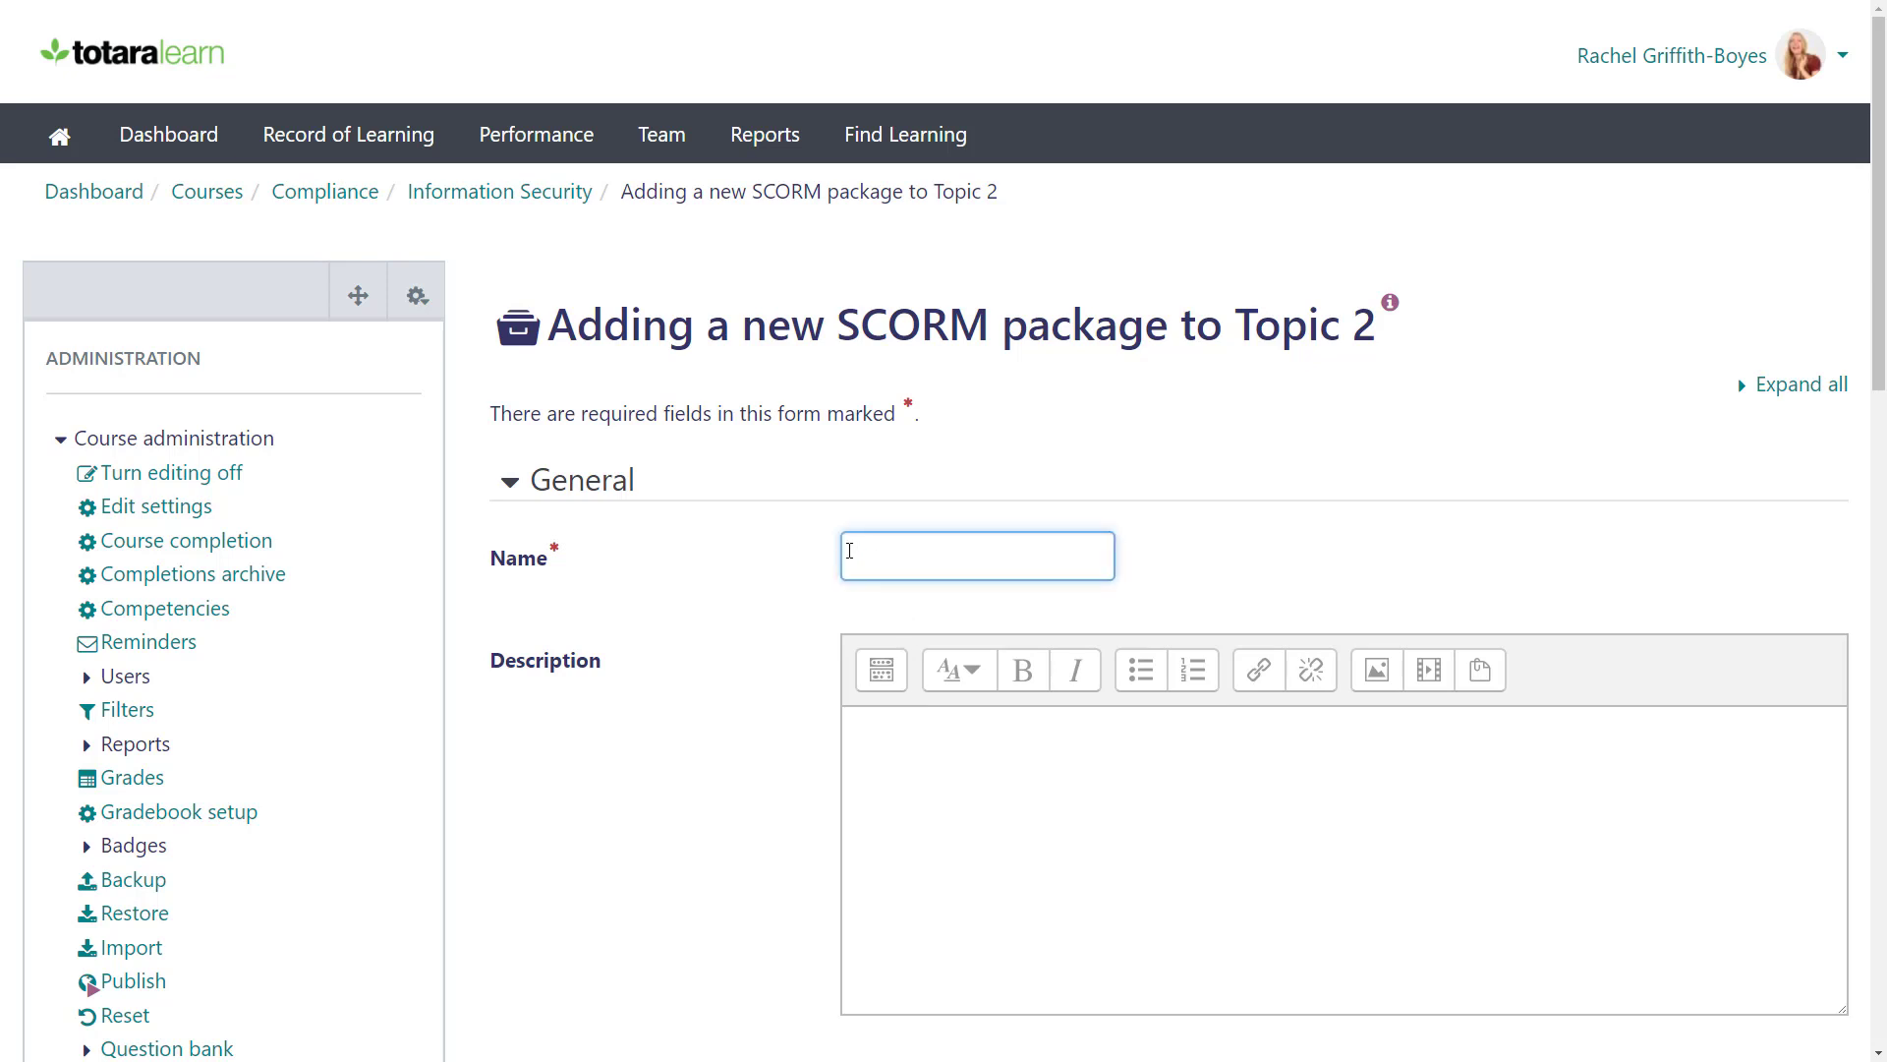
pyautogui.write('Data Protection Law')
pyautogui.click(847, 727)
pyautogui.write('Explore this brief tutorial on what you need to know about data protection laws.')
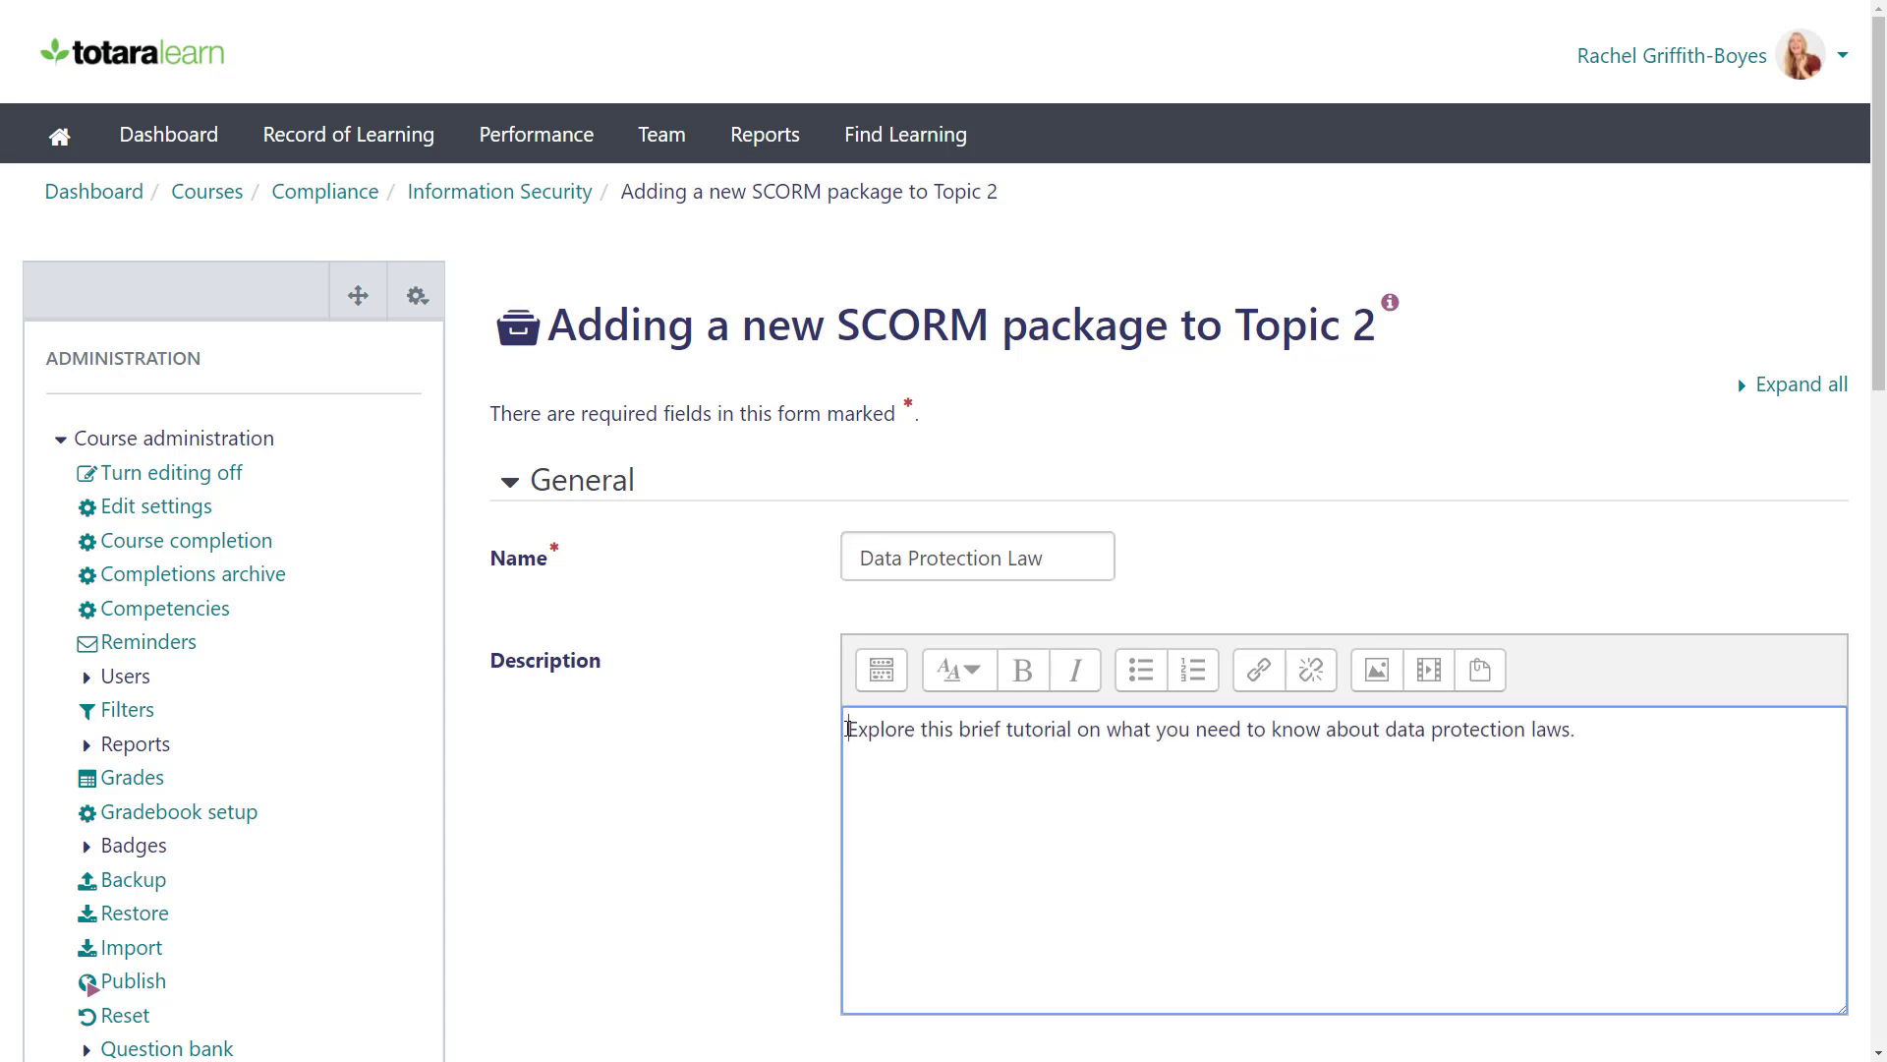
# Enable displaying the description on the course page and add Data Protection Law.zip as the package file.
pyautogui.scroll(-6, 1593, 486)
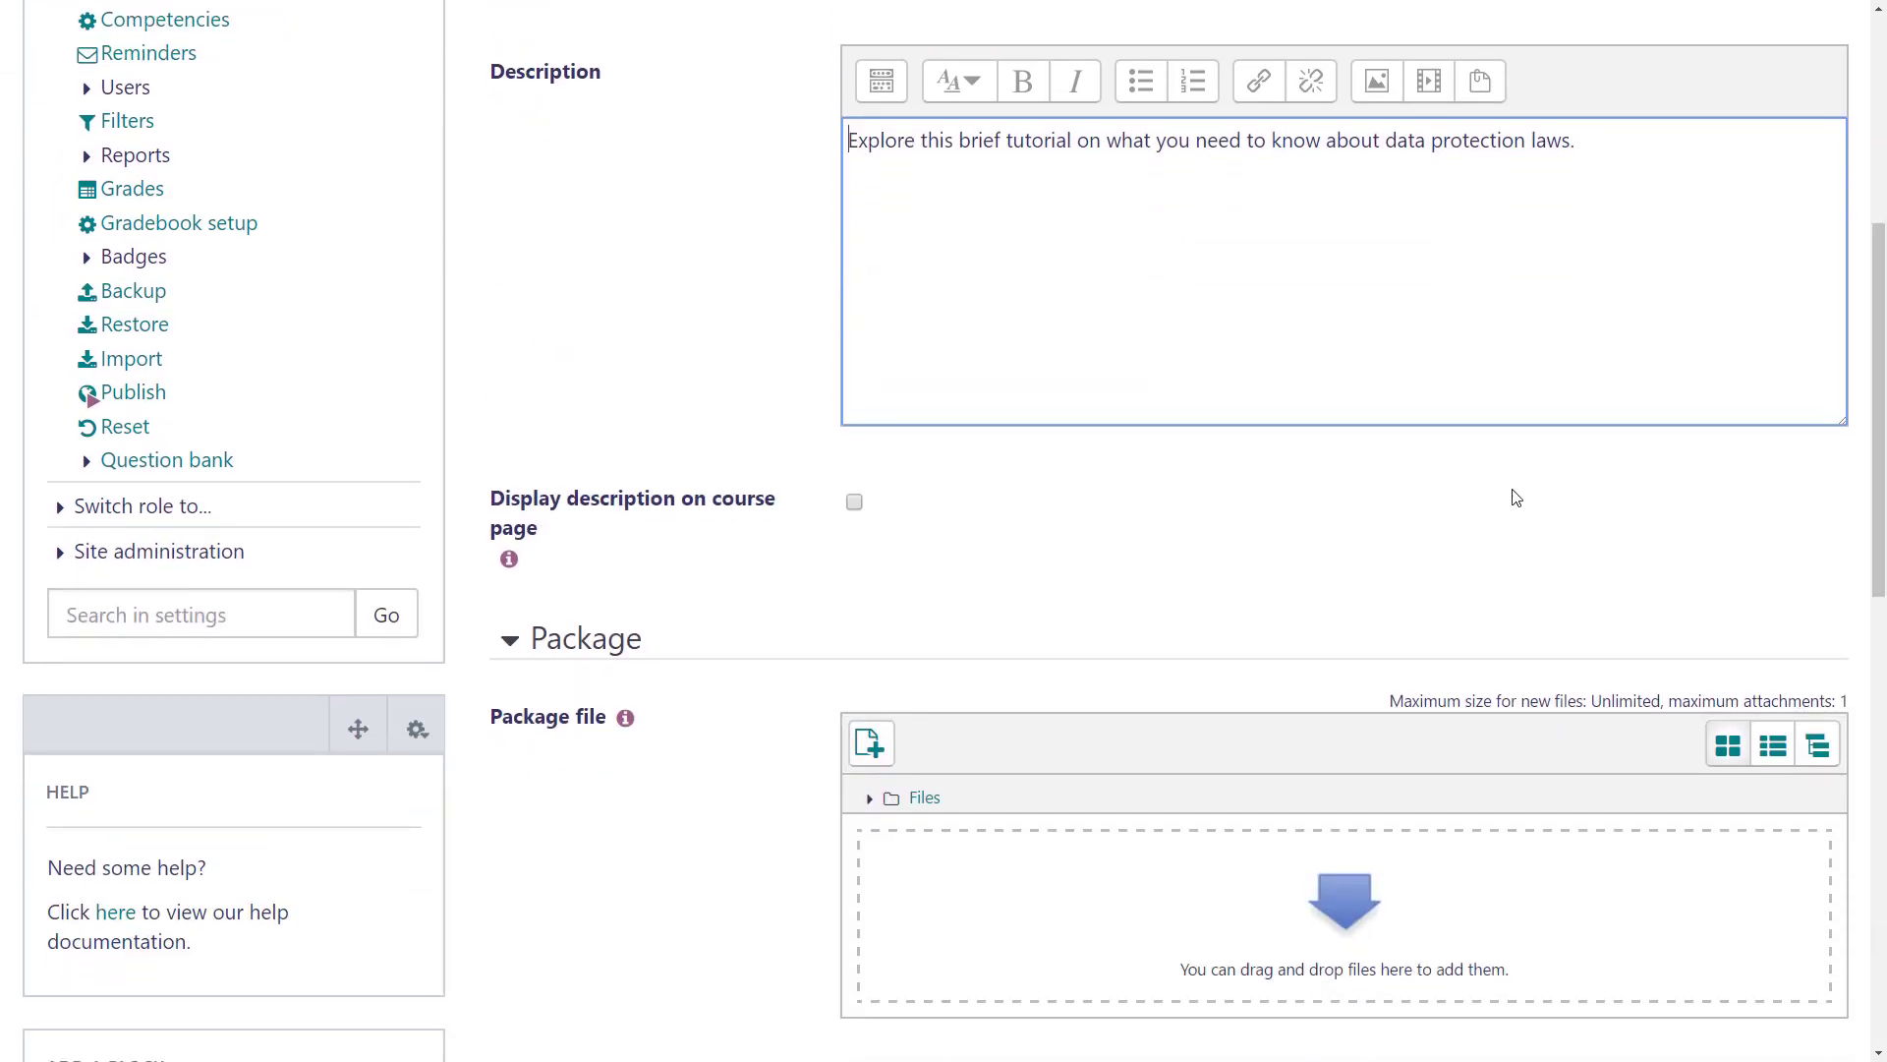
pyautogui.click(854, 503)
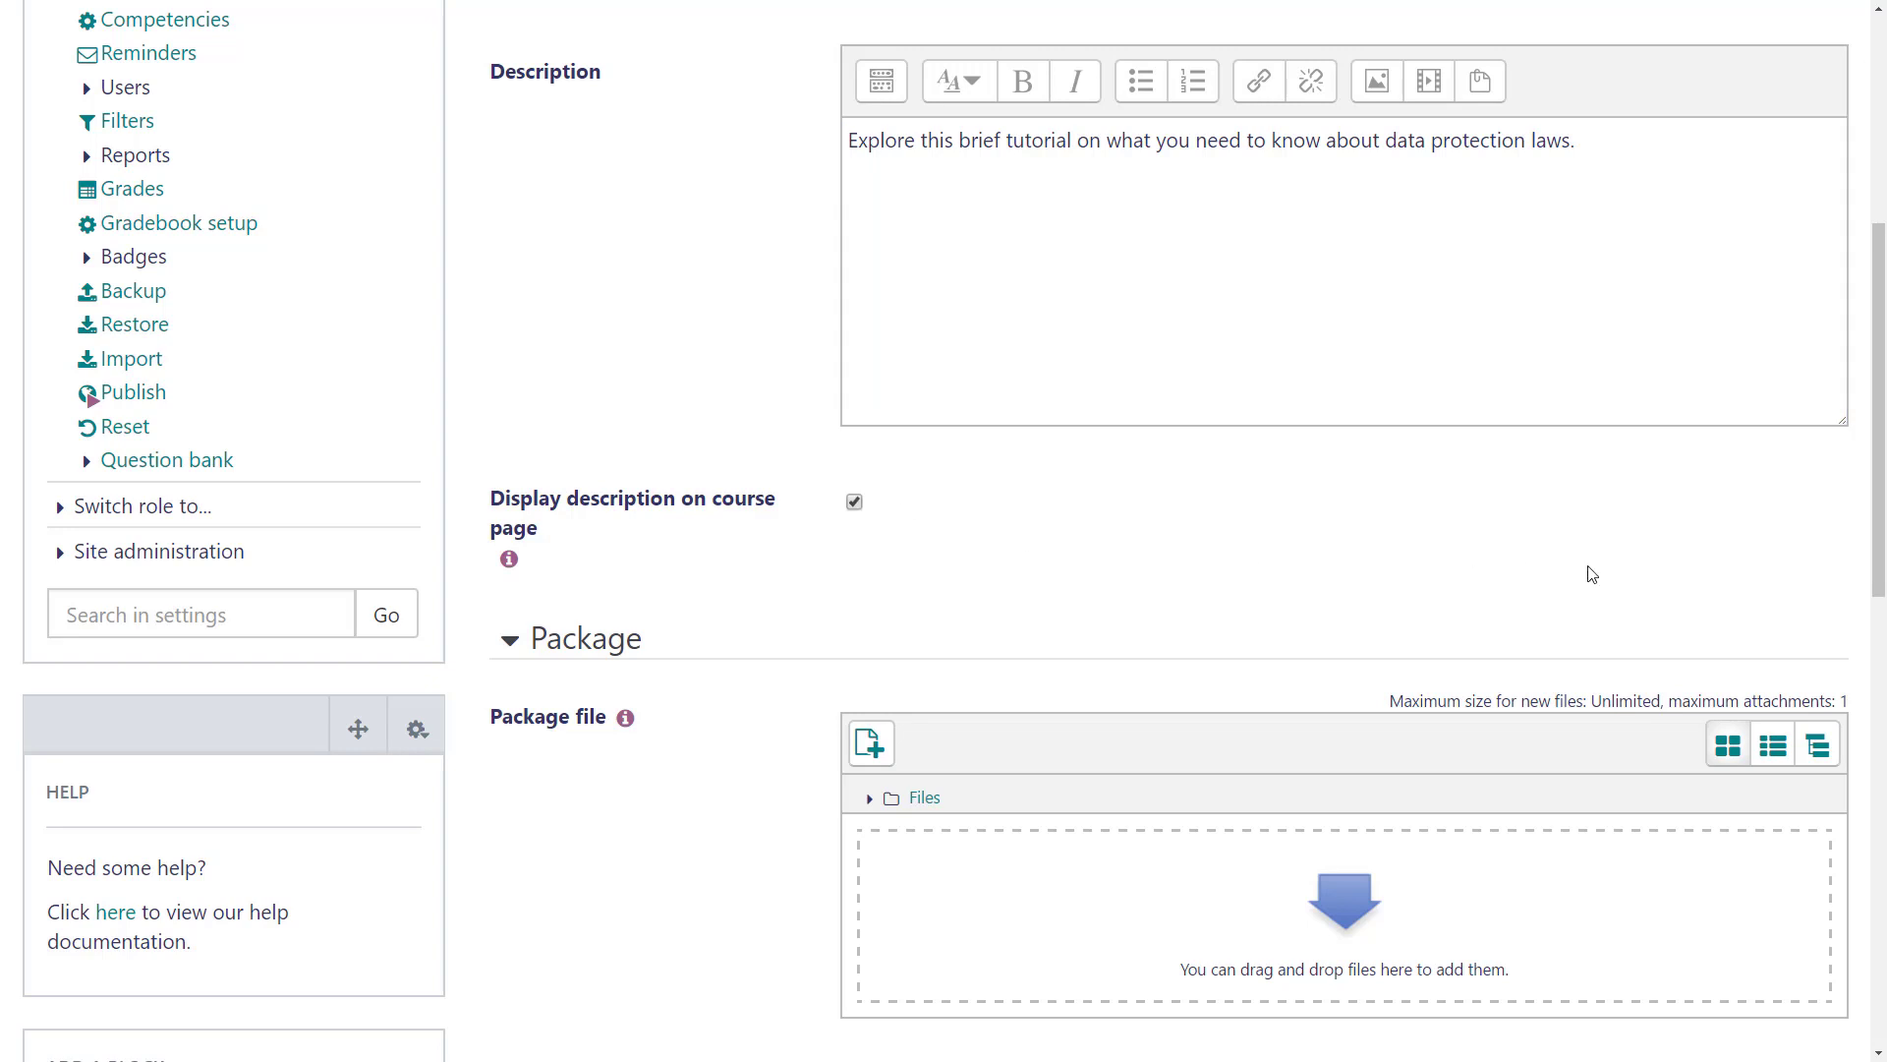
pyautogui.moveTo(1878, 502); pyautogui.dragTo(1875, 710)
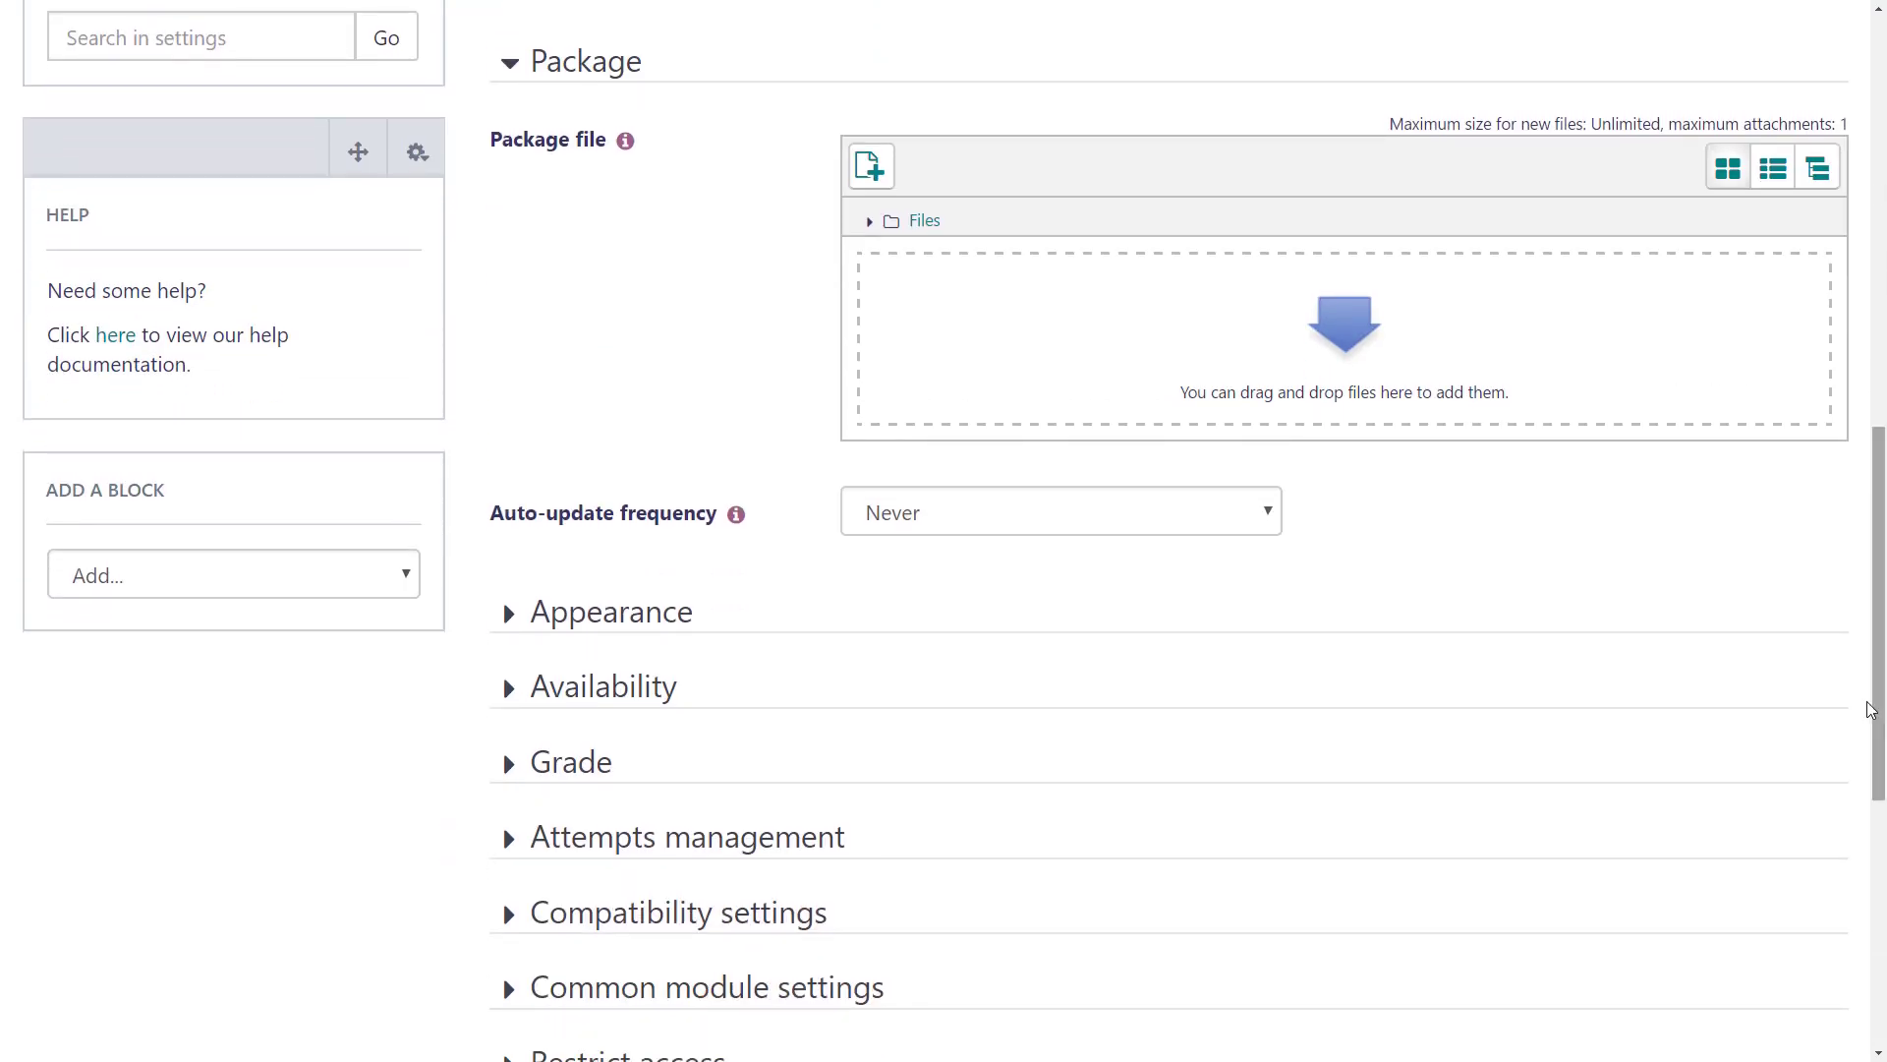
pyautogui.moveTo(67, 673); pyautogui.dragTo(928, 390)
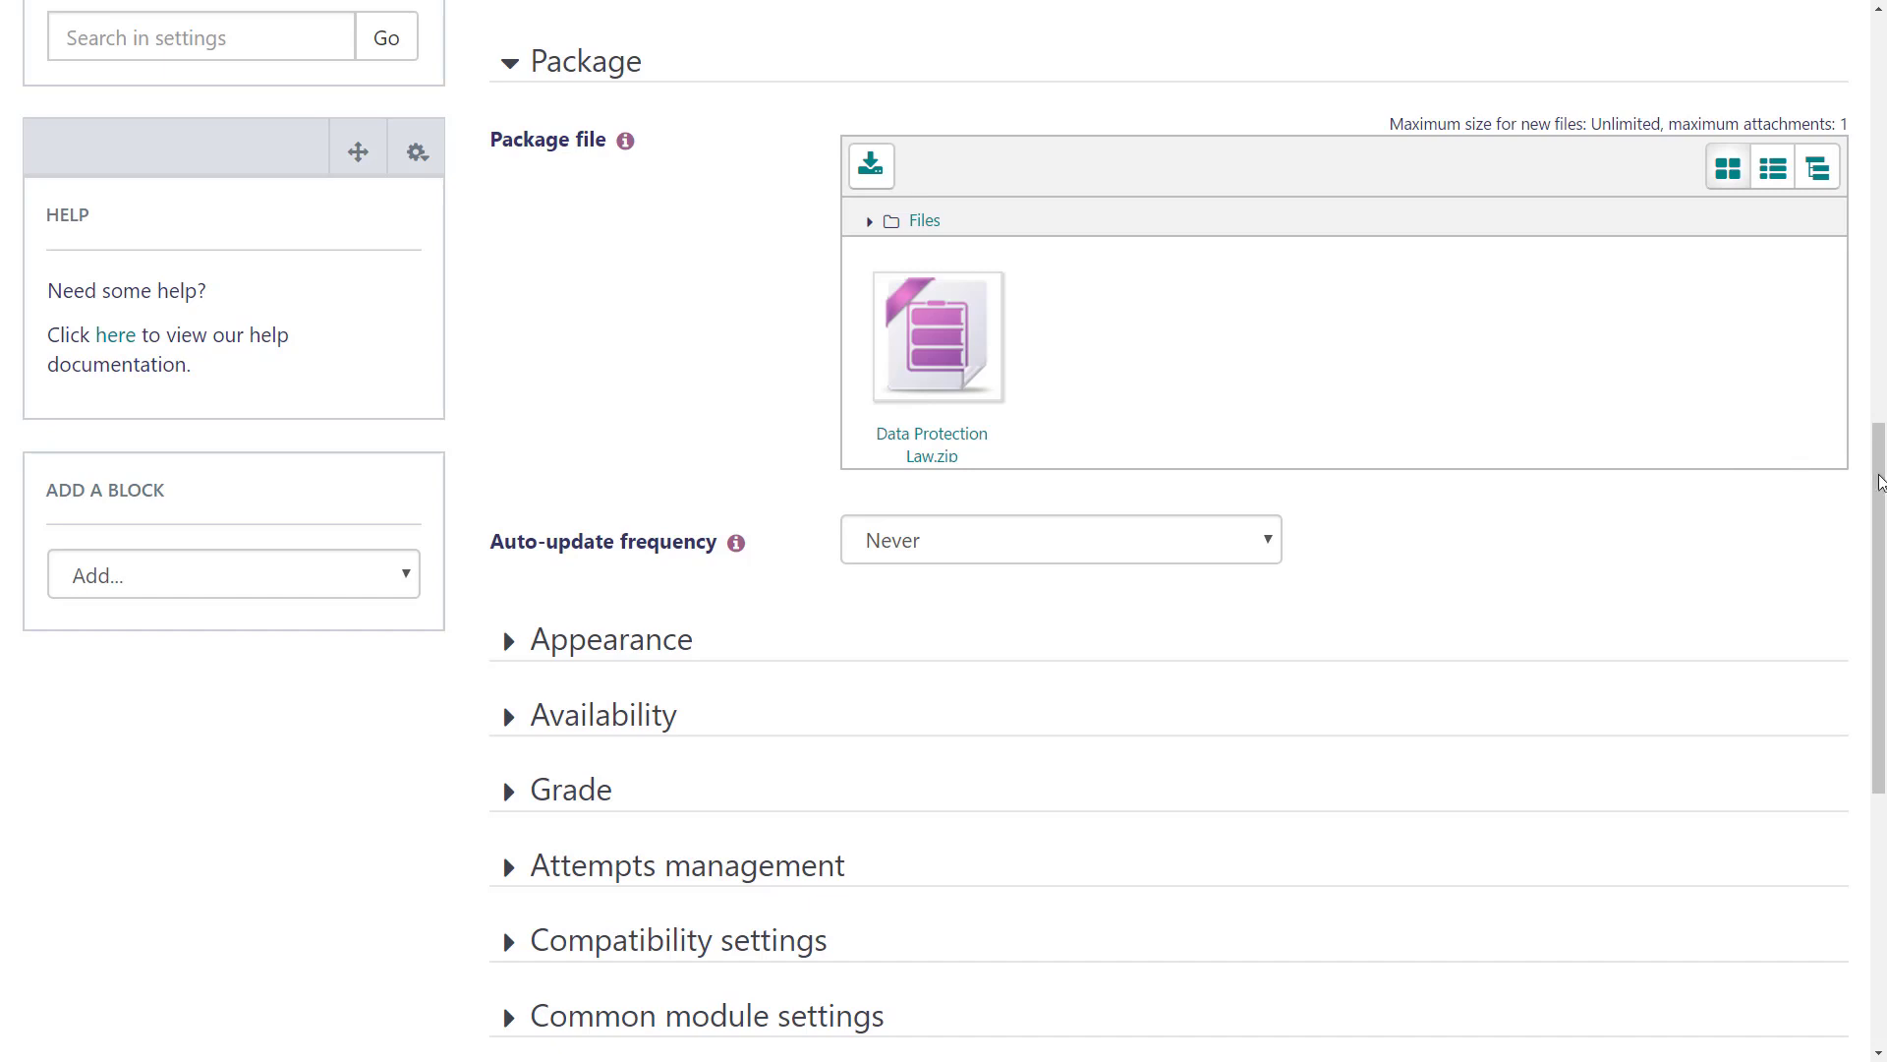
# Examine the SCORM package's Availability, Grade and Attempts management settings, including the grading method options.
pyautogui.moveTo(1880, 481); pyautogui.dragTo(1881, 650)
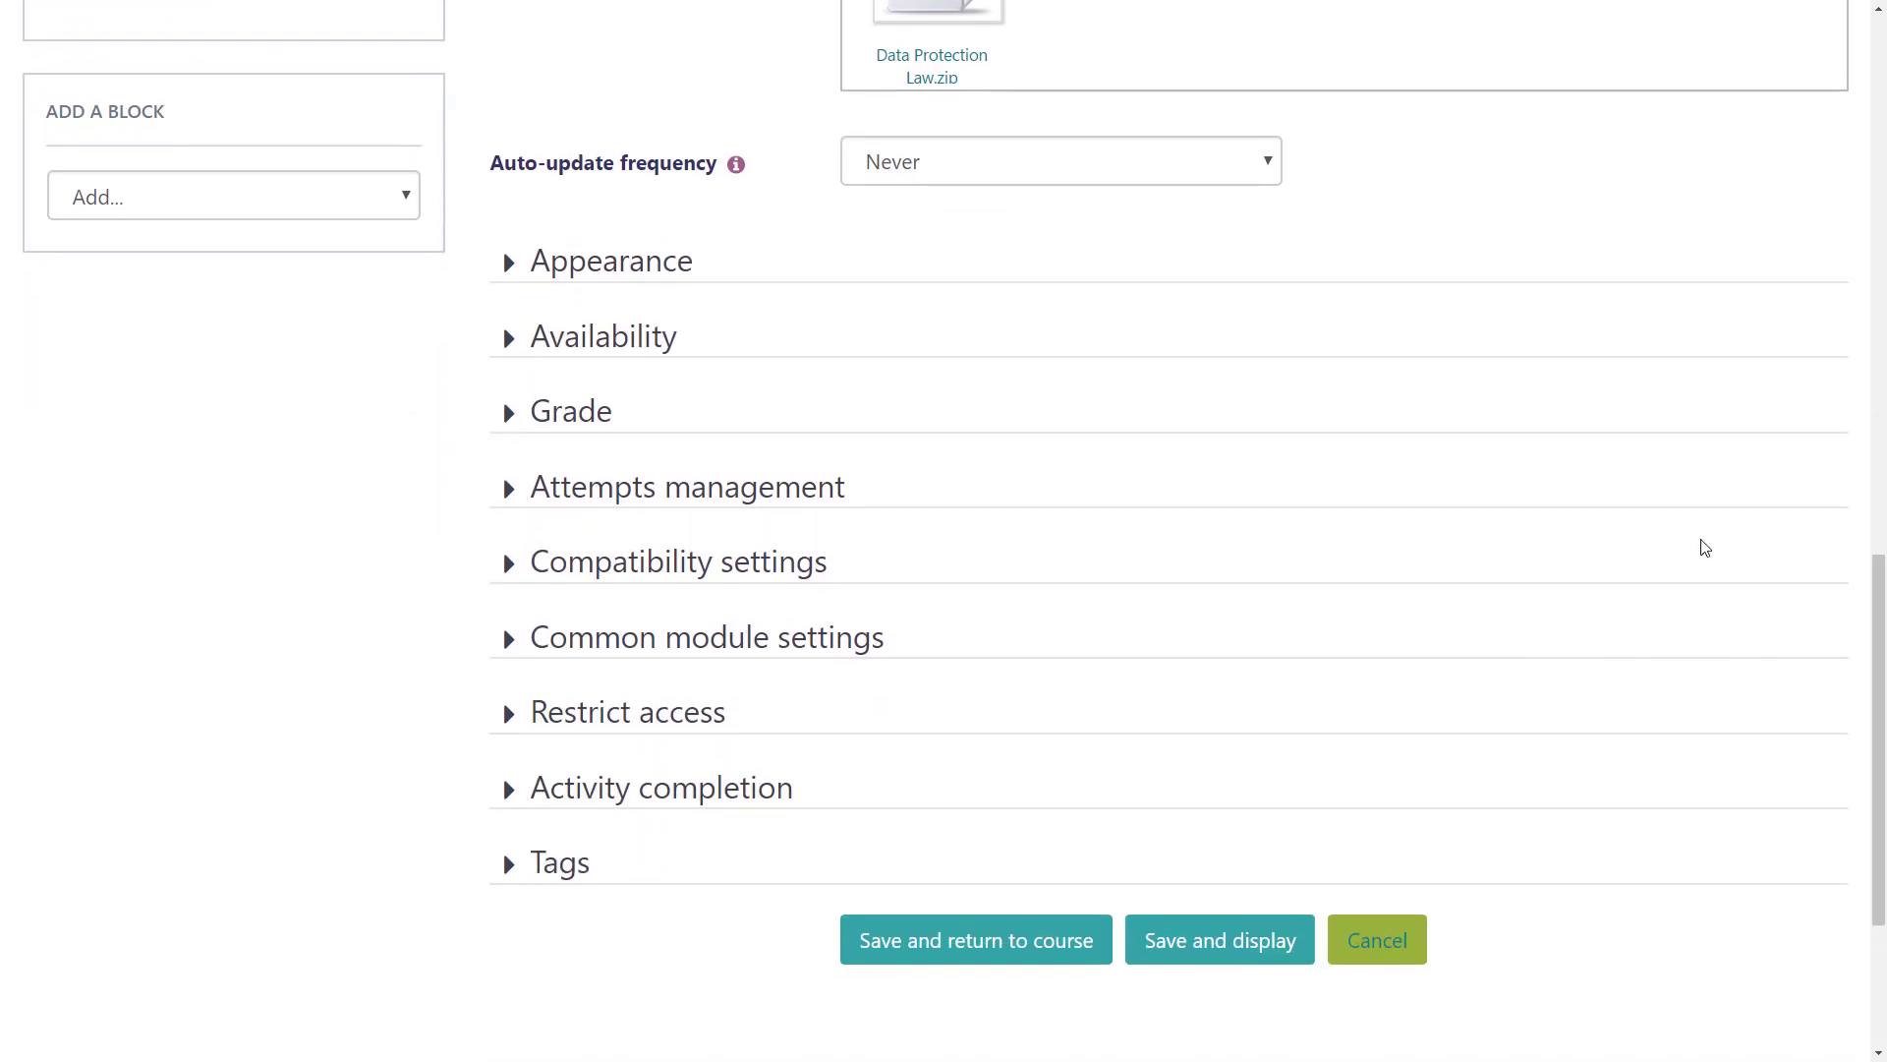
pyautogui.click(546, 339)
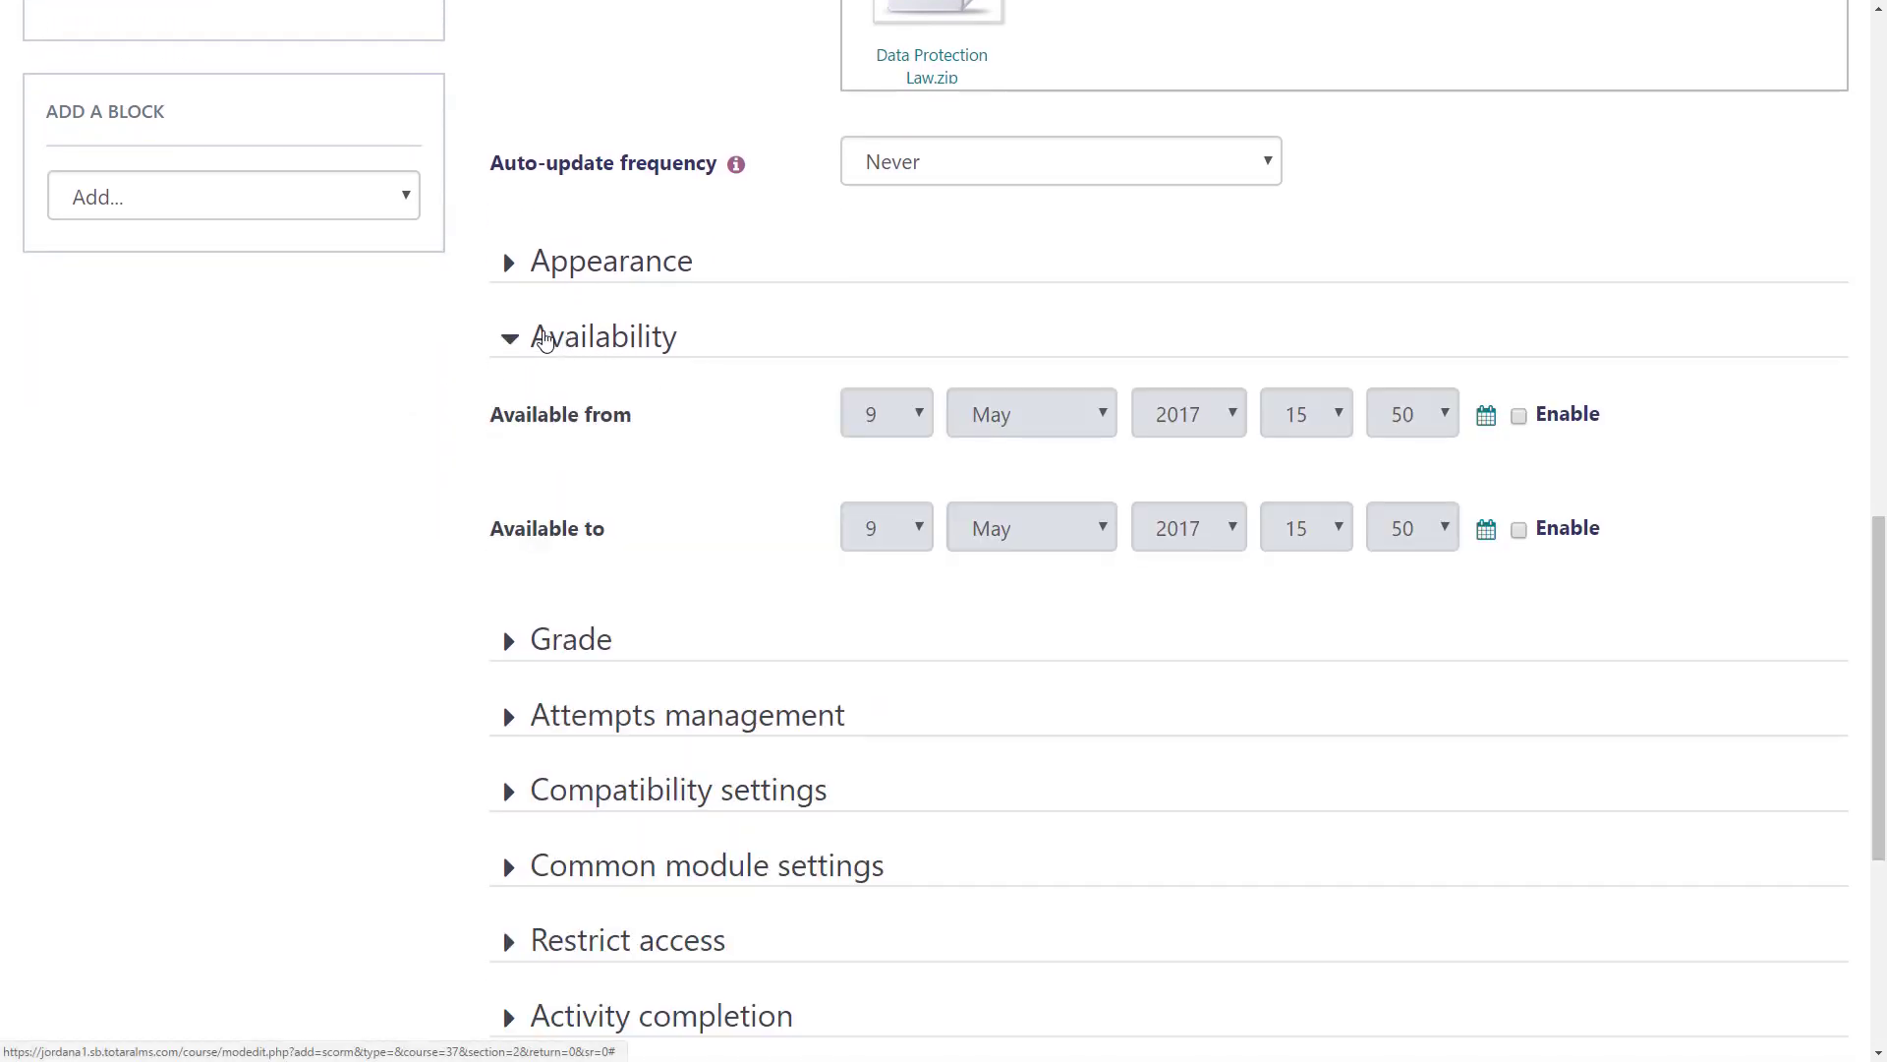
pyautogui.click(545, 339)
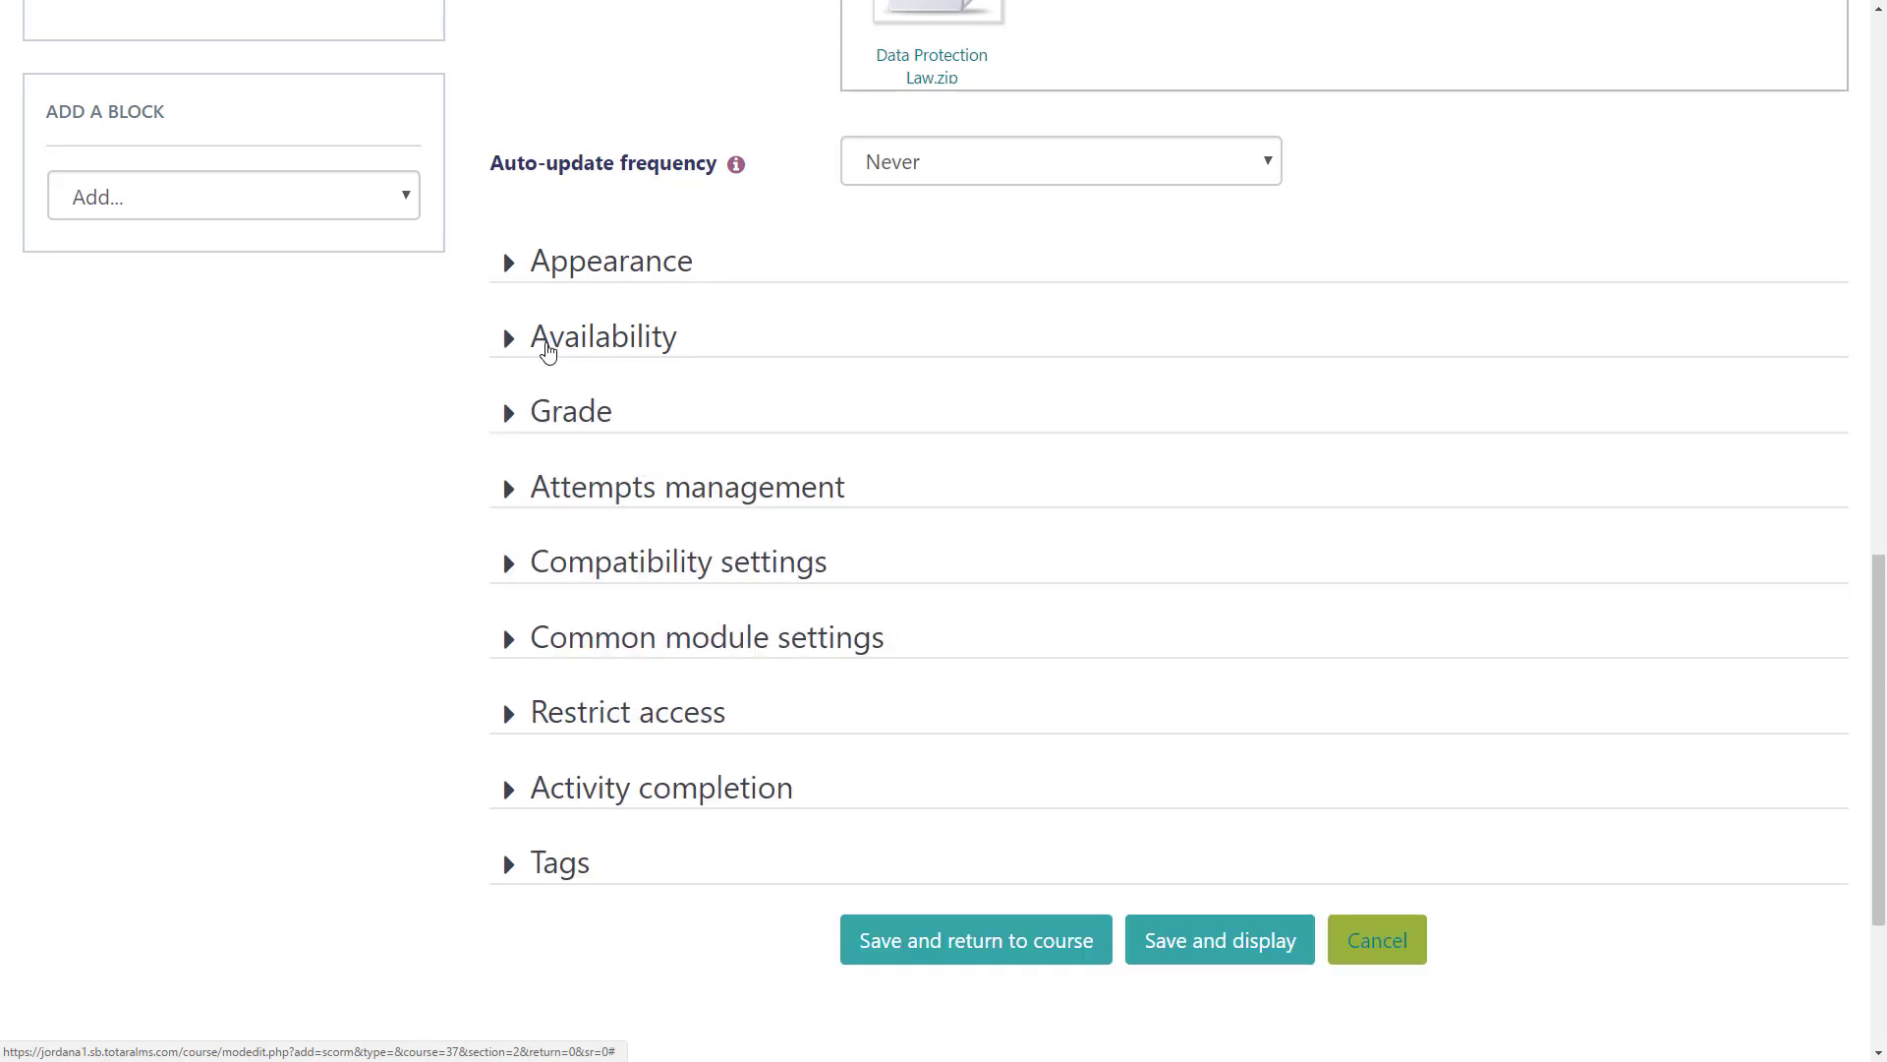
pyautogui.click(560, 416)
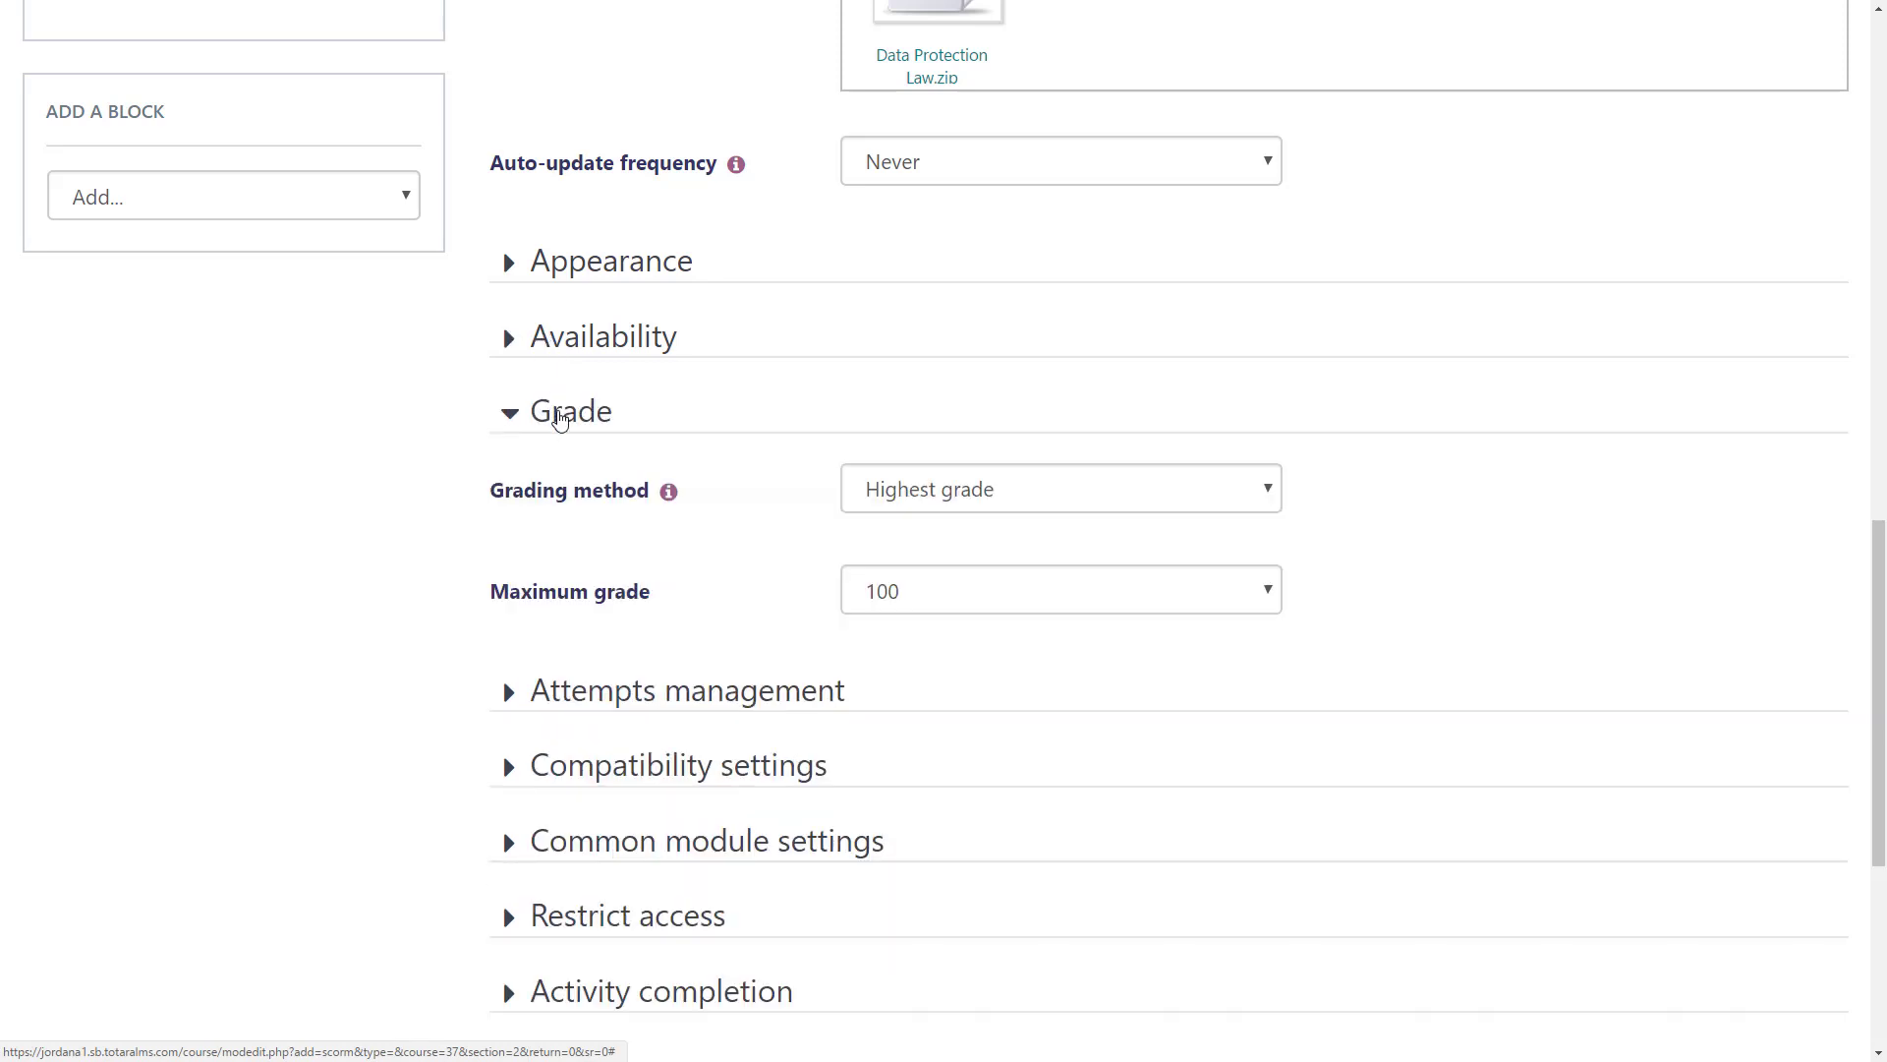
pyautogui.click(1157, 492)
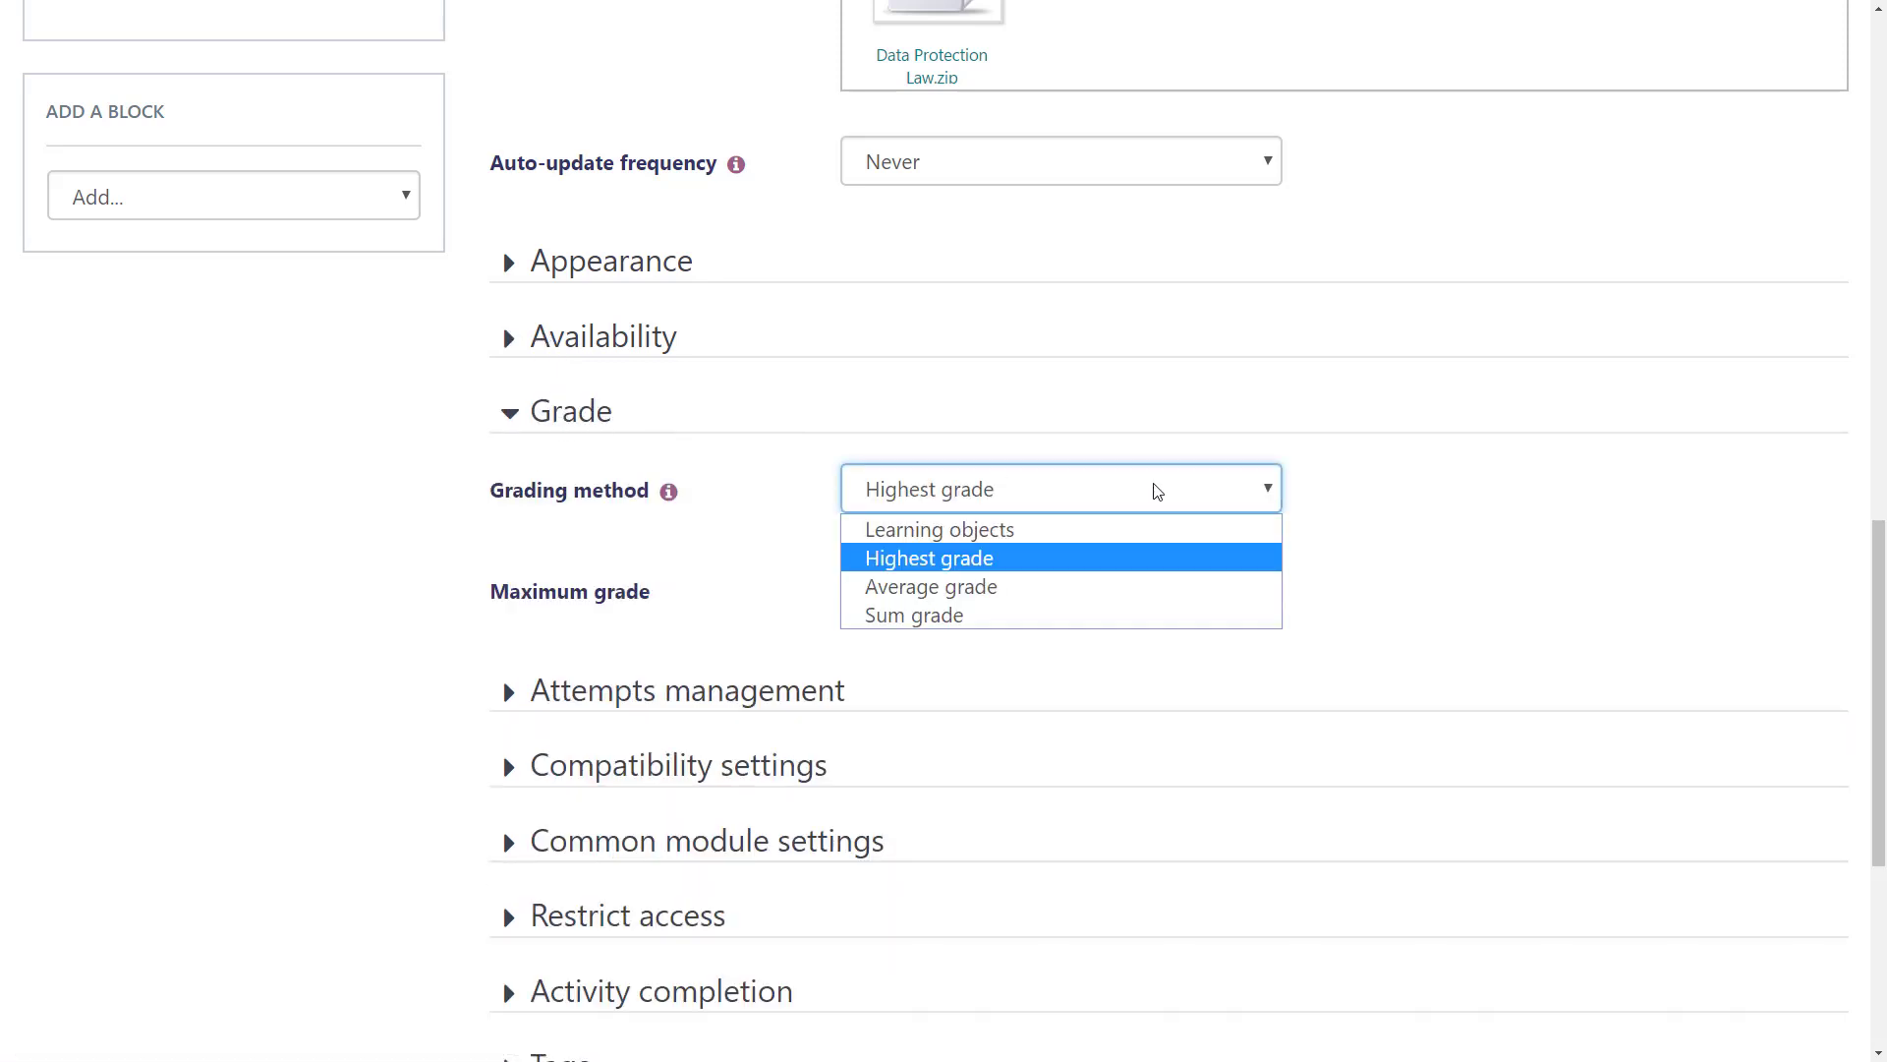
pyautogui.click(1156, 491)
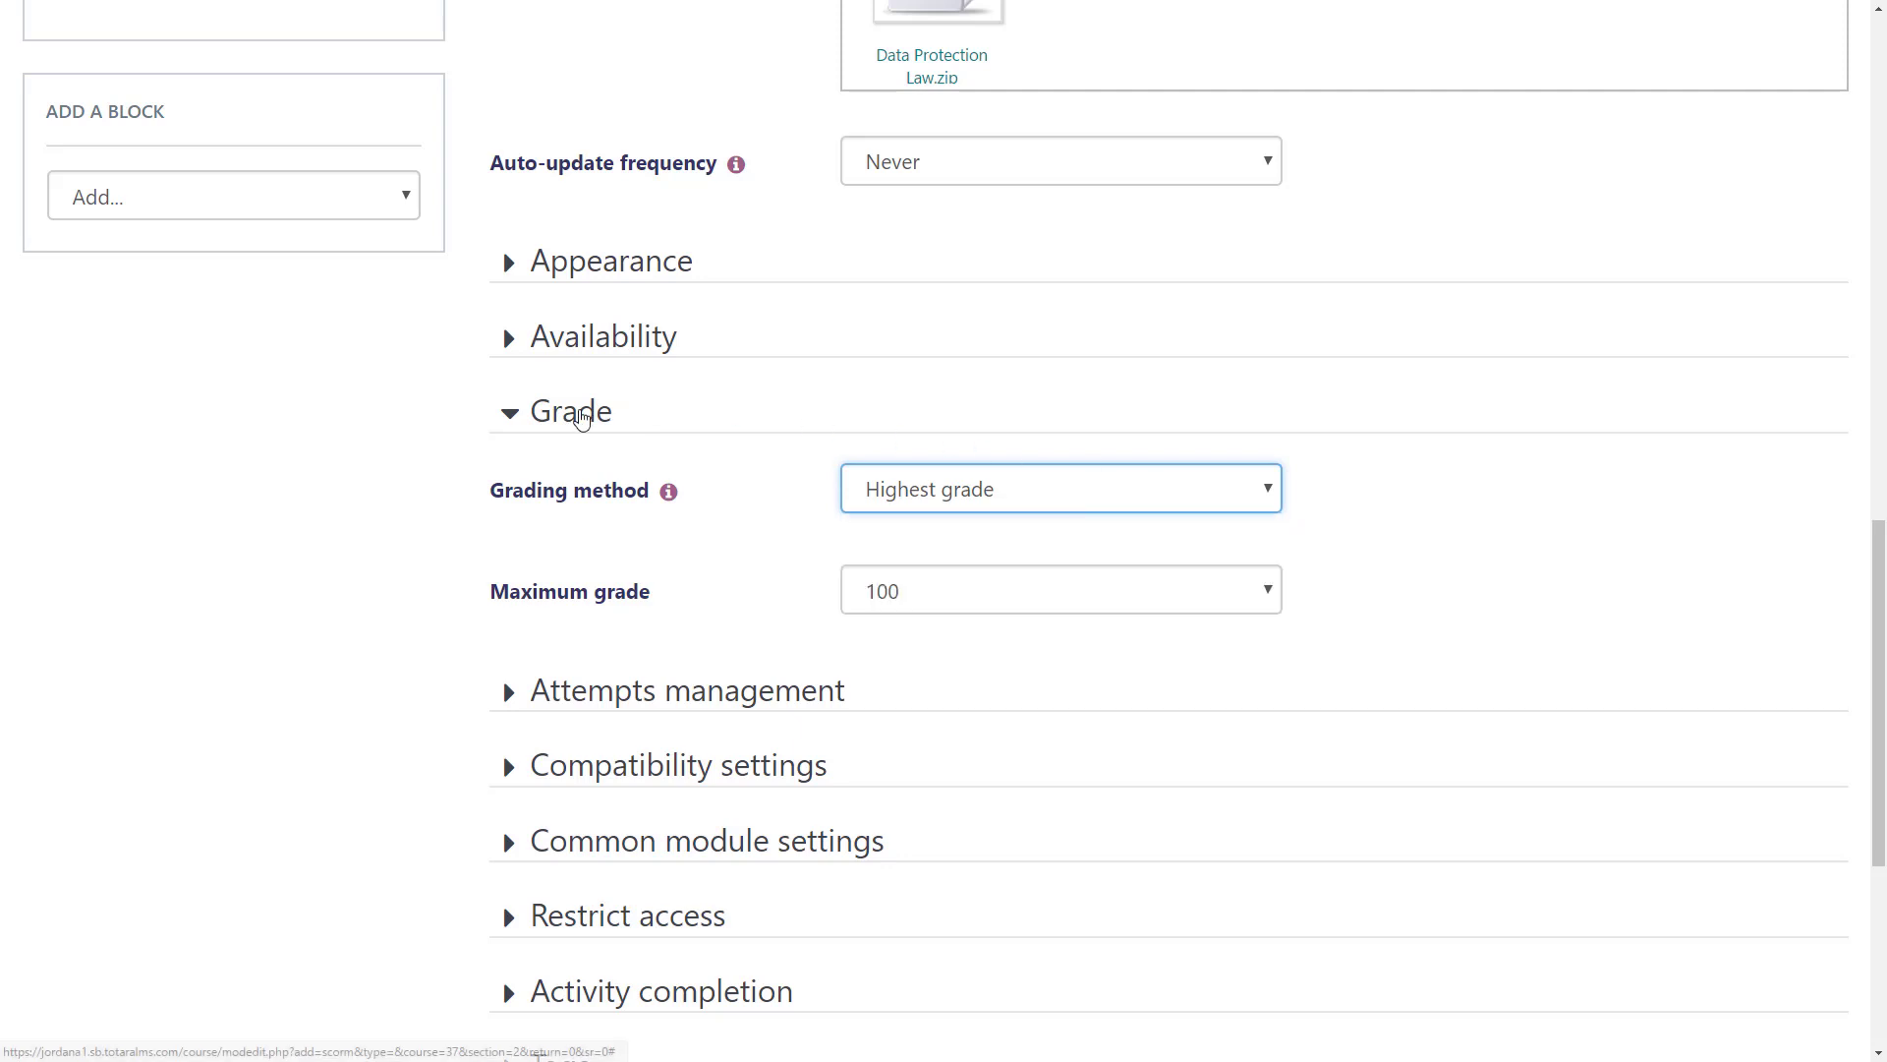
pyautogui.click(577, 413)
pyautogui.moveTo(1865, 605); pyautogui.dragTo(1875, 698)
pyautogui.click(643, 255)
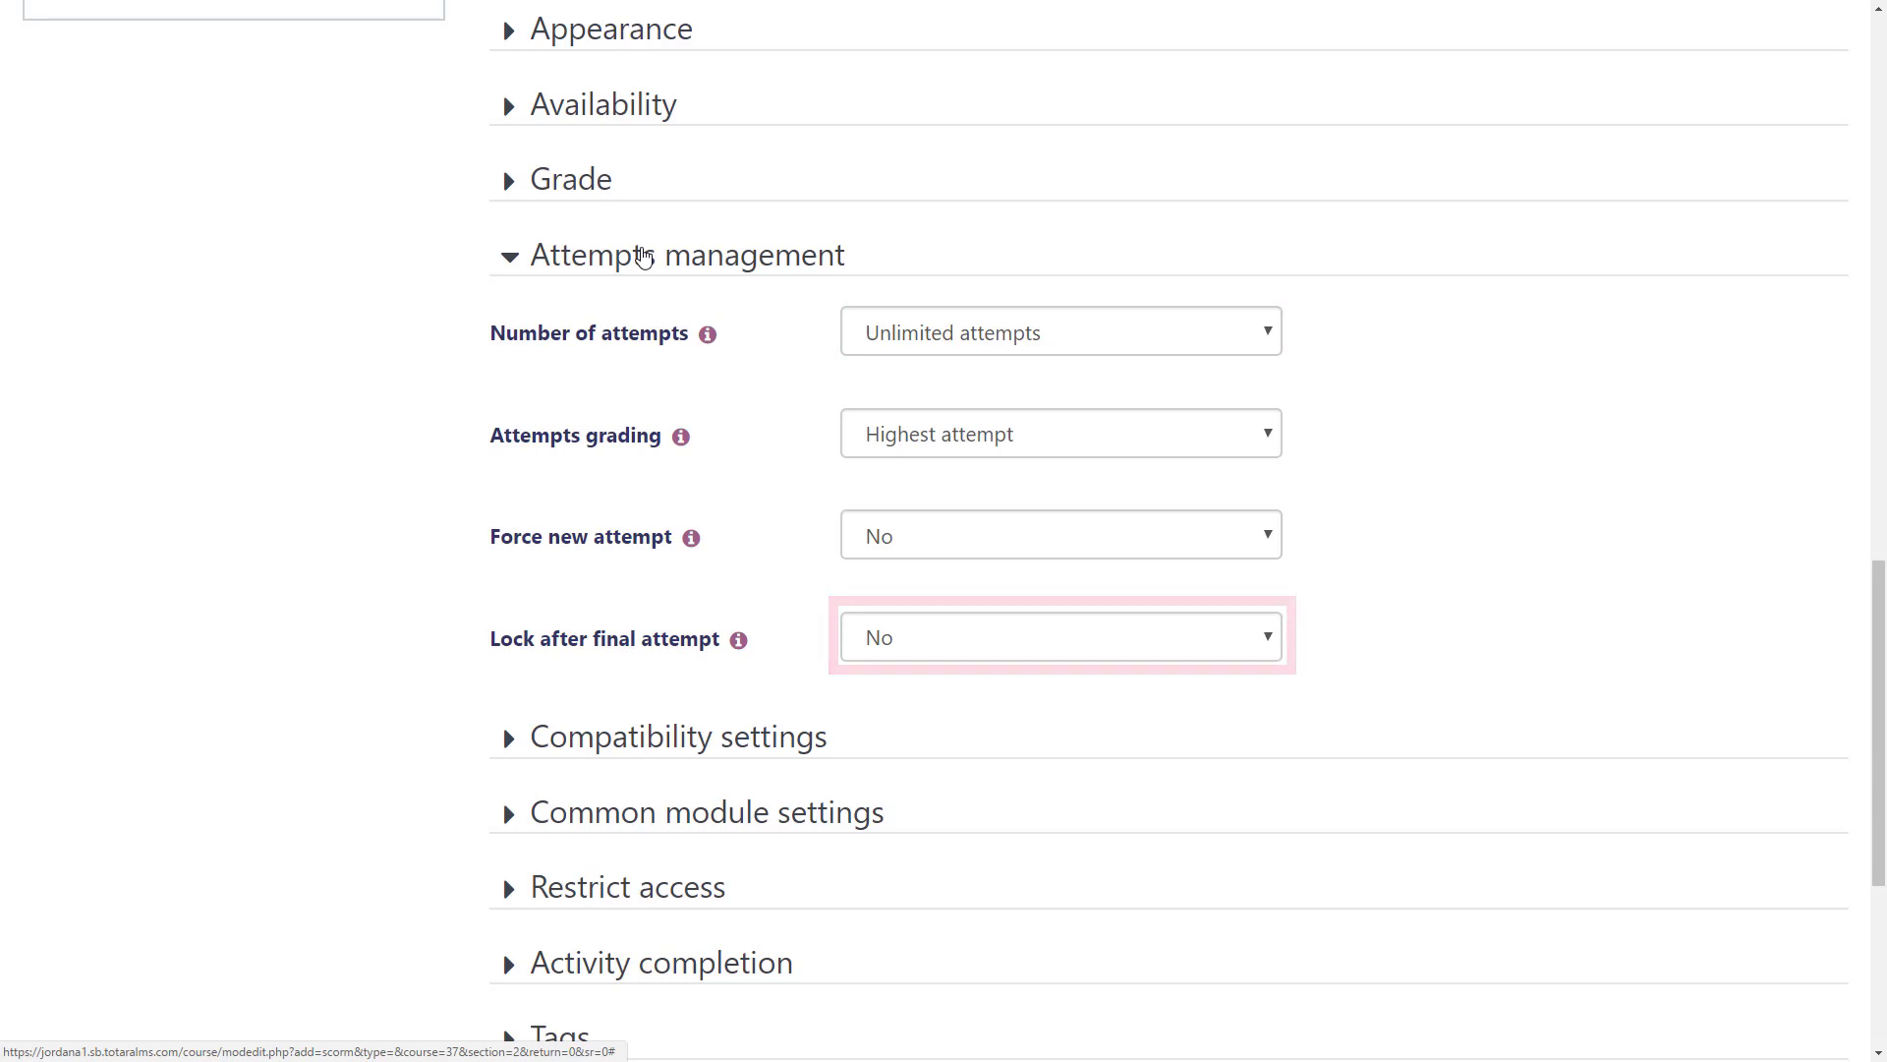
pyautogui.click(644, 255)
# Set completion tracking to show the activity as complete when conditions are met, require Passed status, and save and return to the course.
pyautogui.click(661, 558)
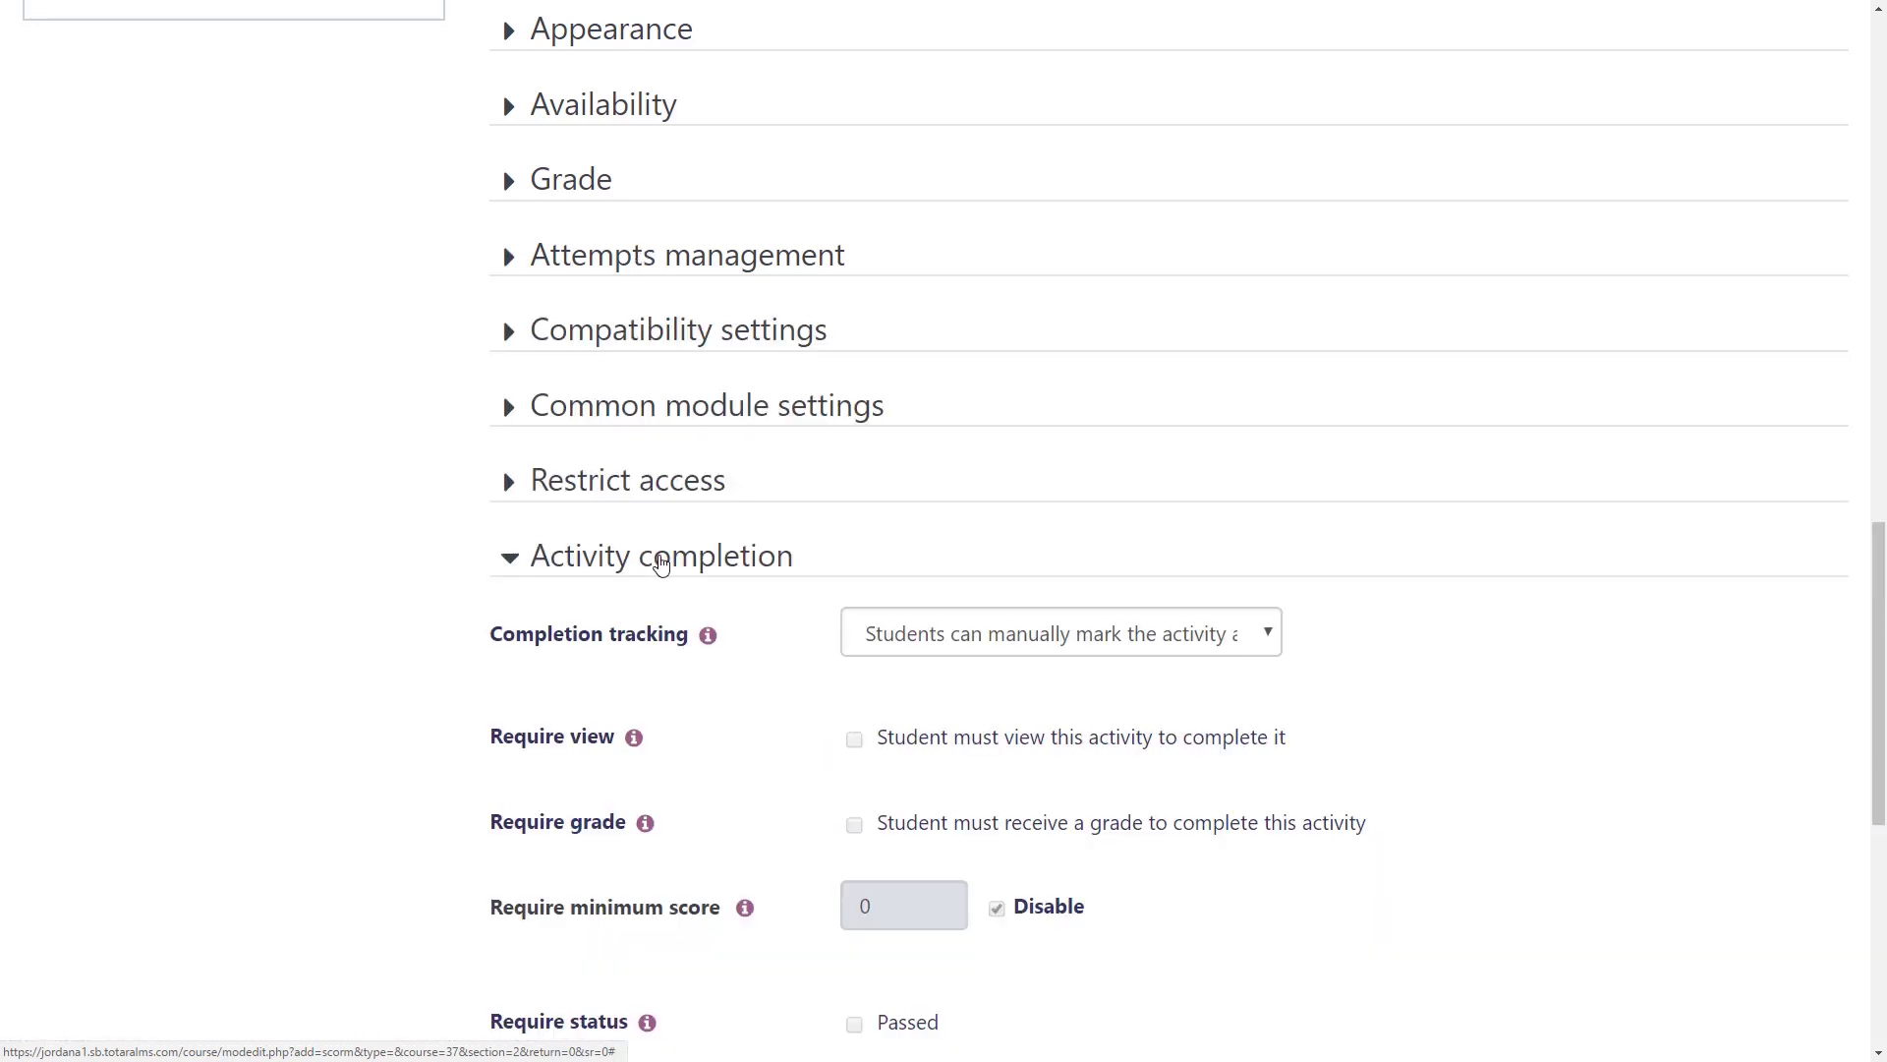
pyautogui.moveTo(1879, 586); pyautogui.dragTo(1879, 728)
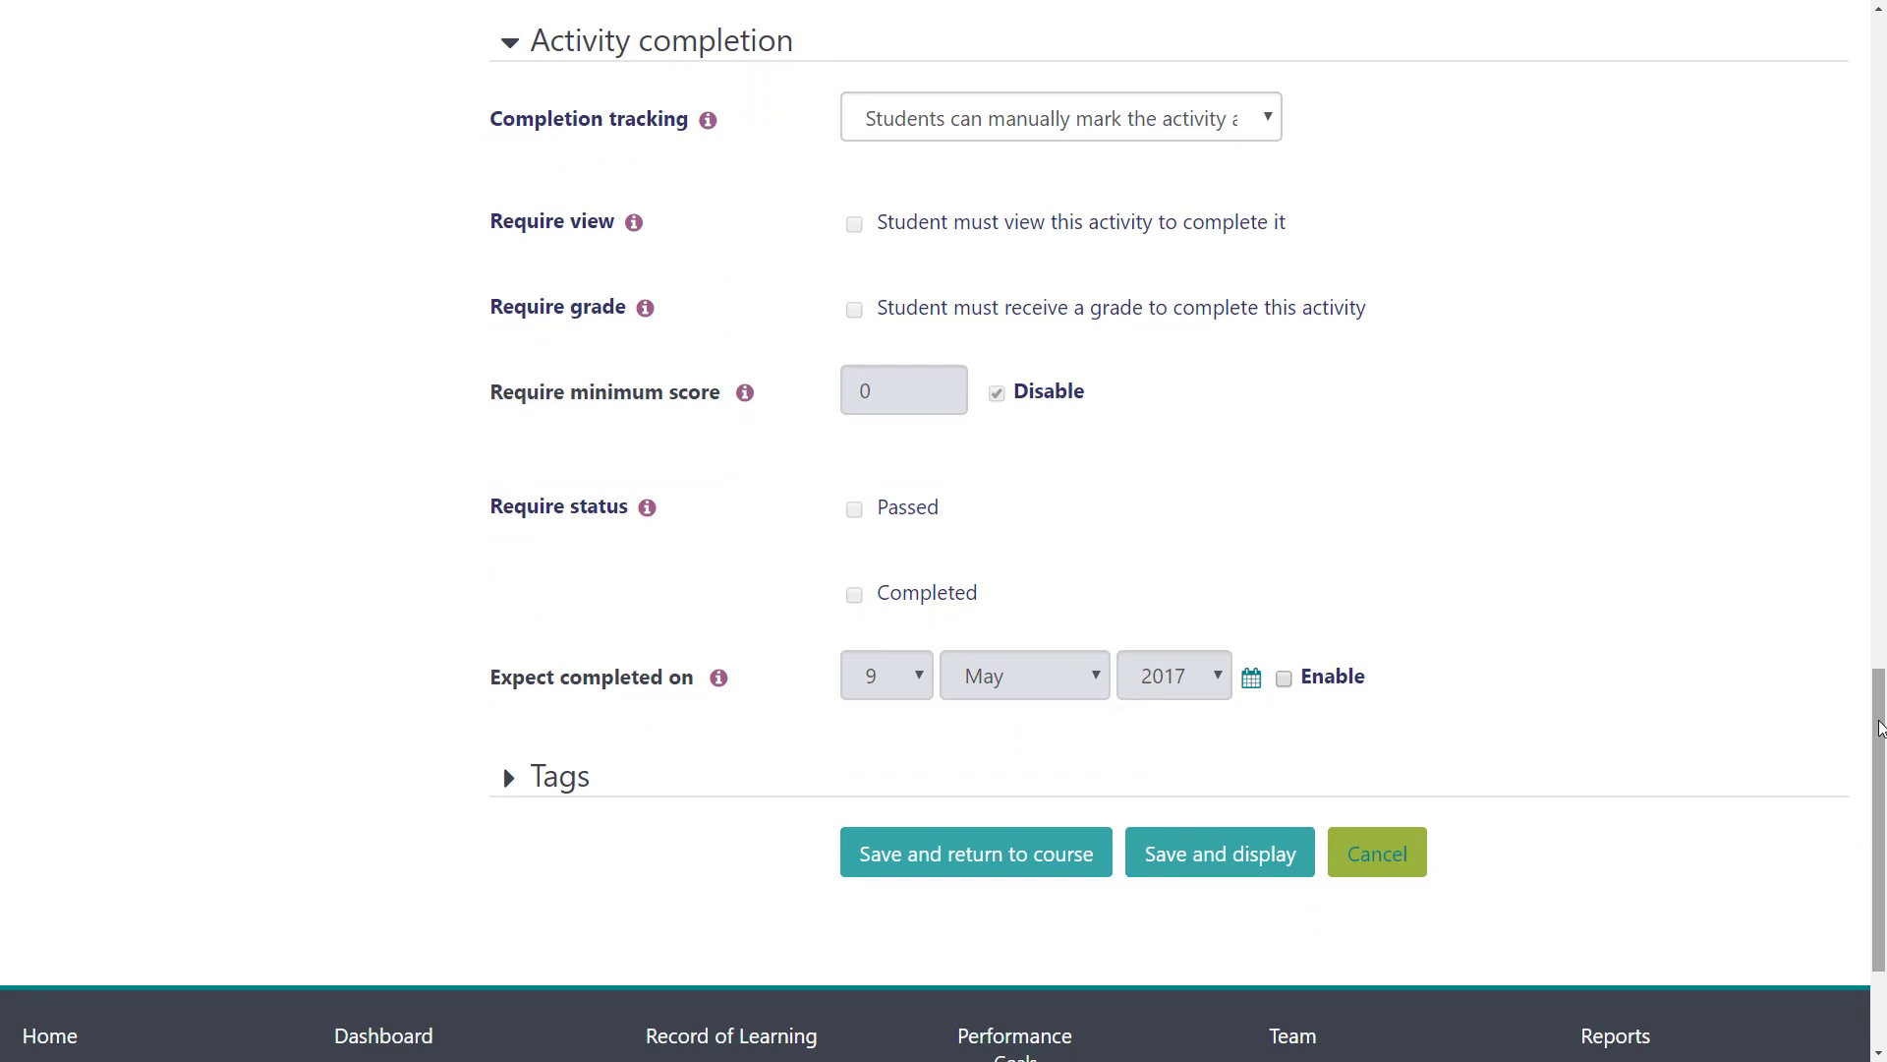
pyautogui.click(1234, 118)
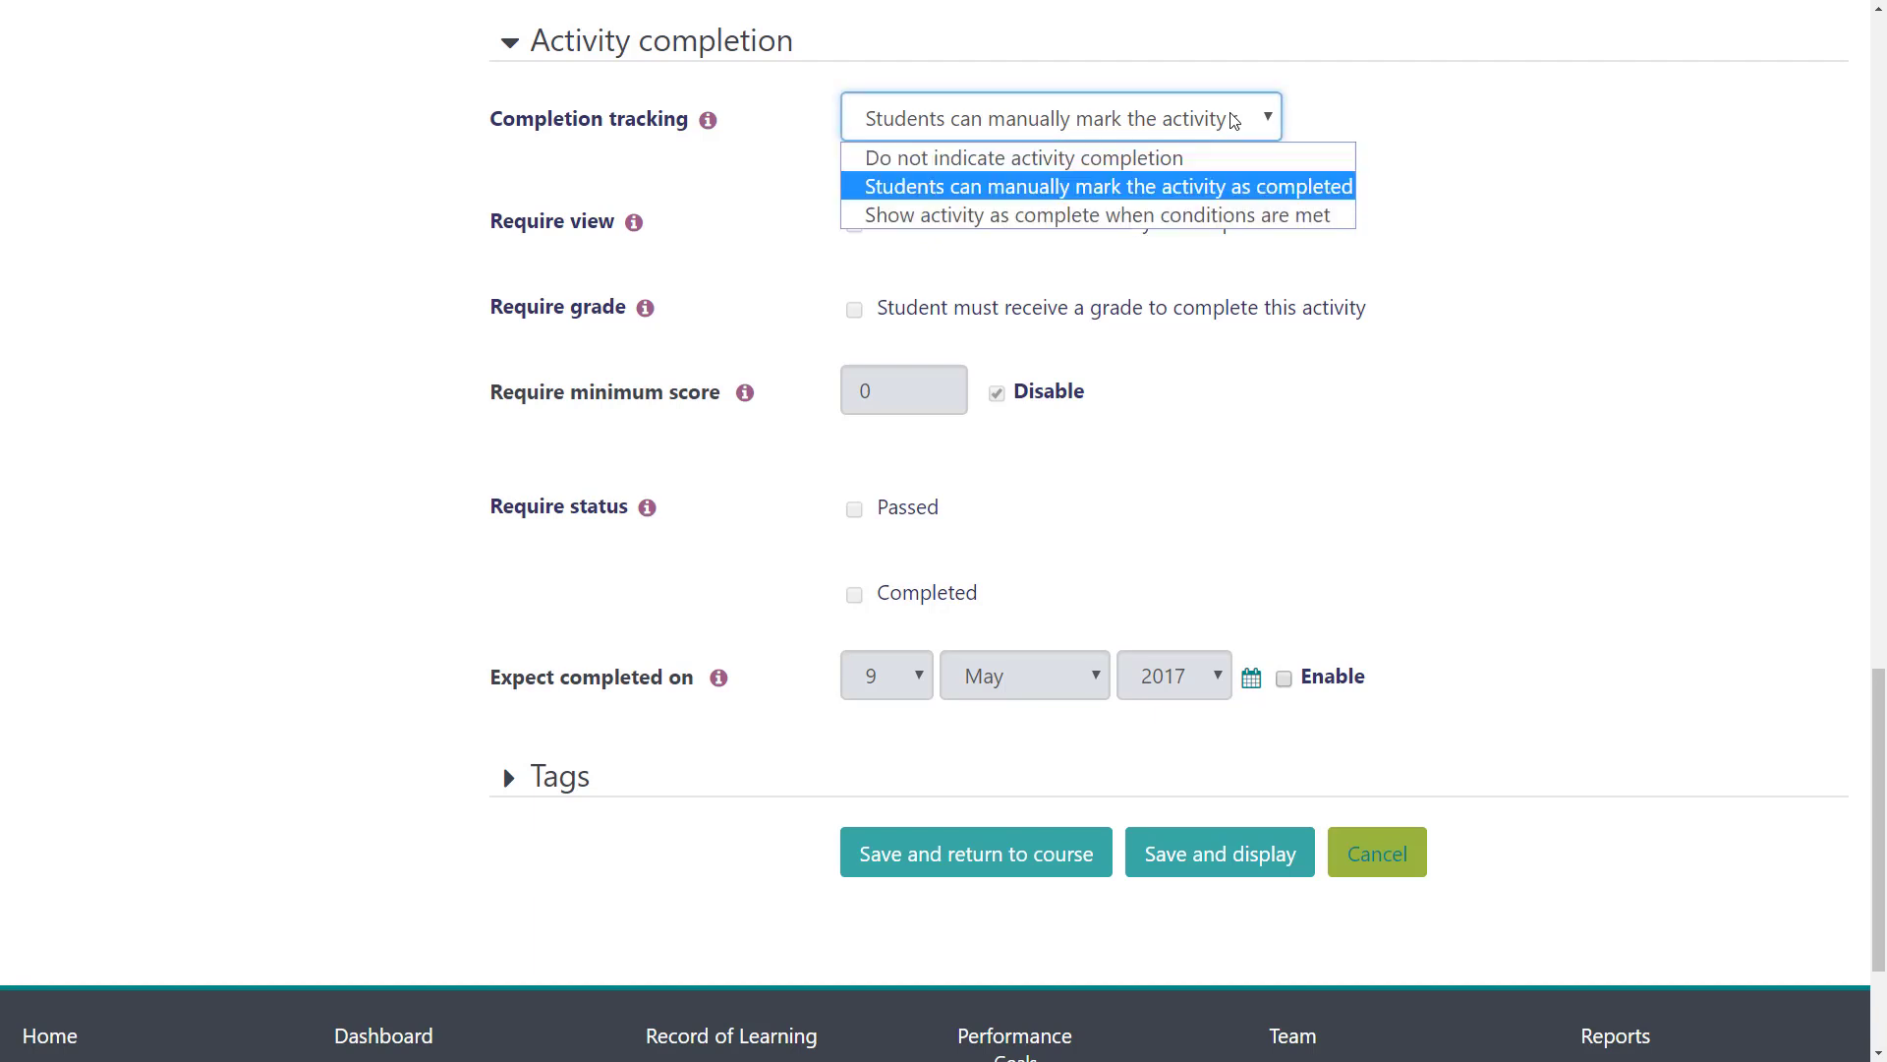
pyautogui.click(1236, 216)
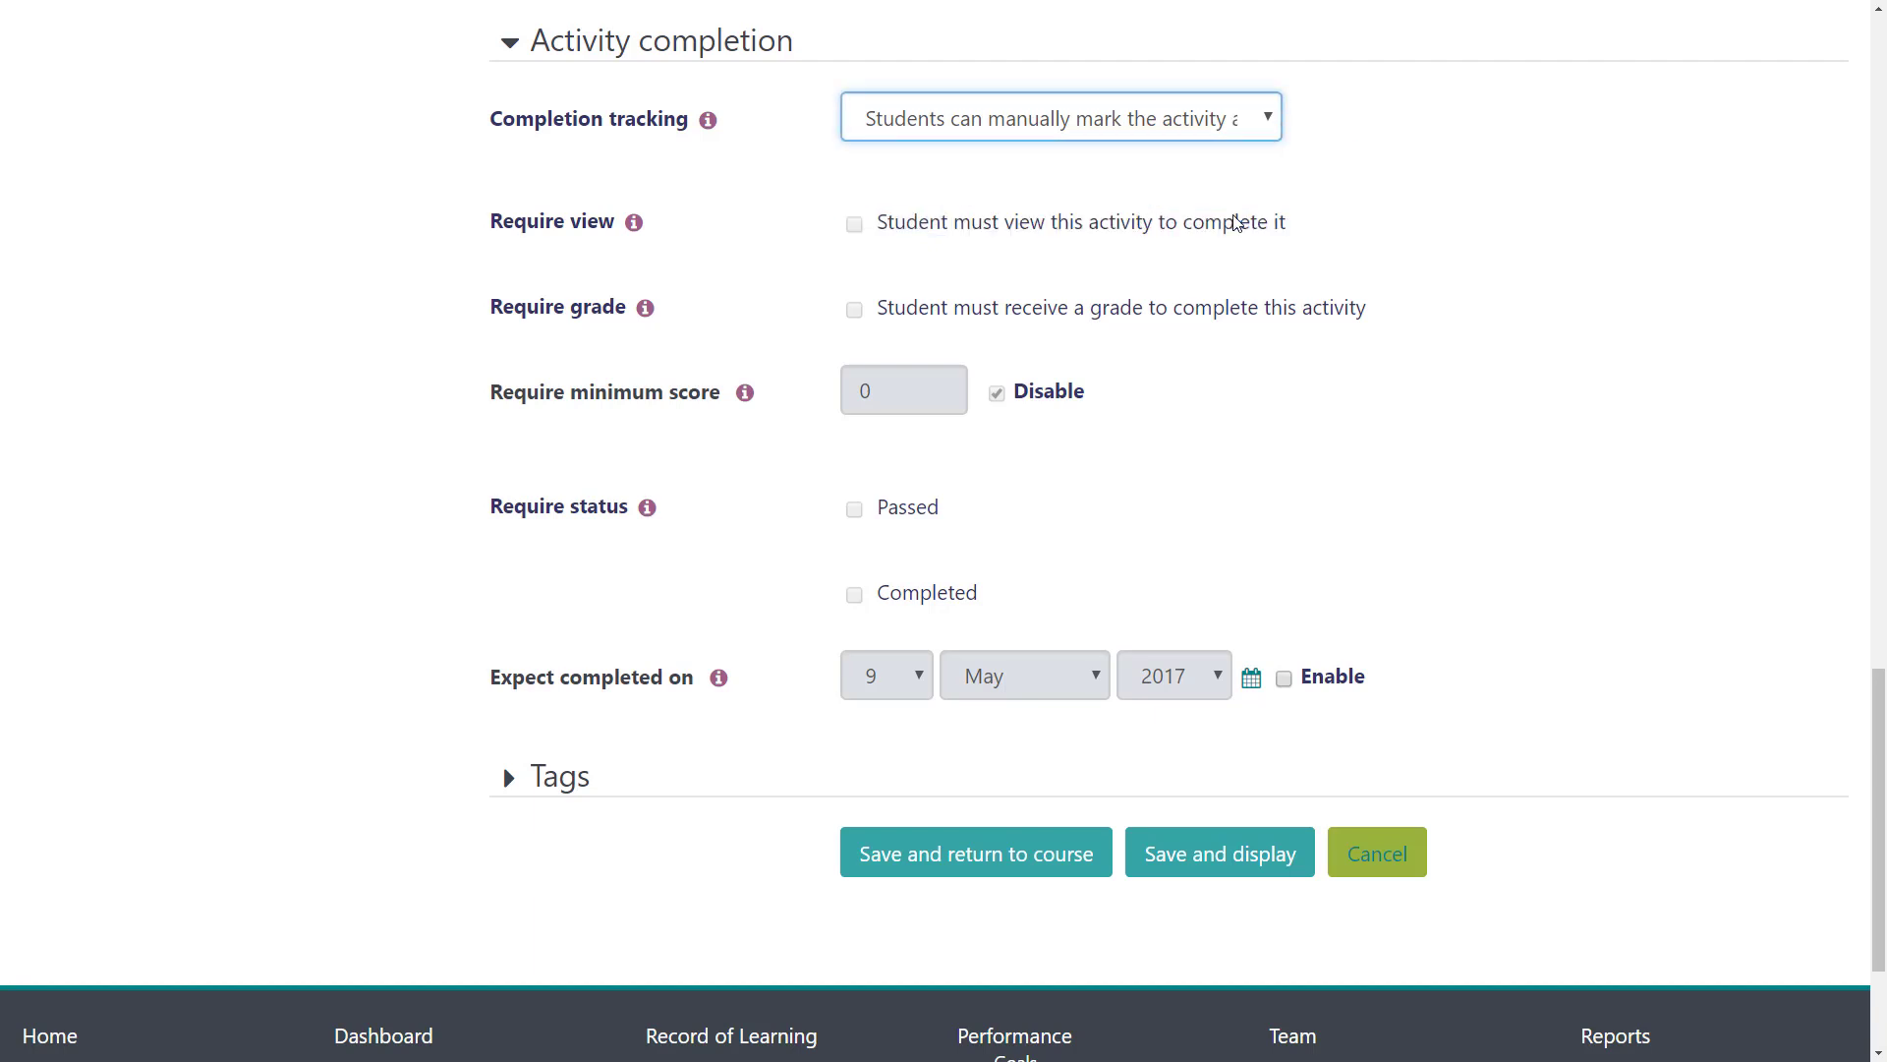
pyautogui.click(855, 510)
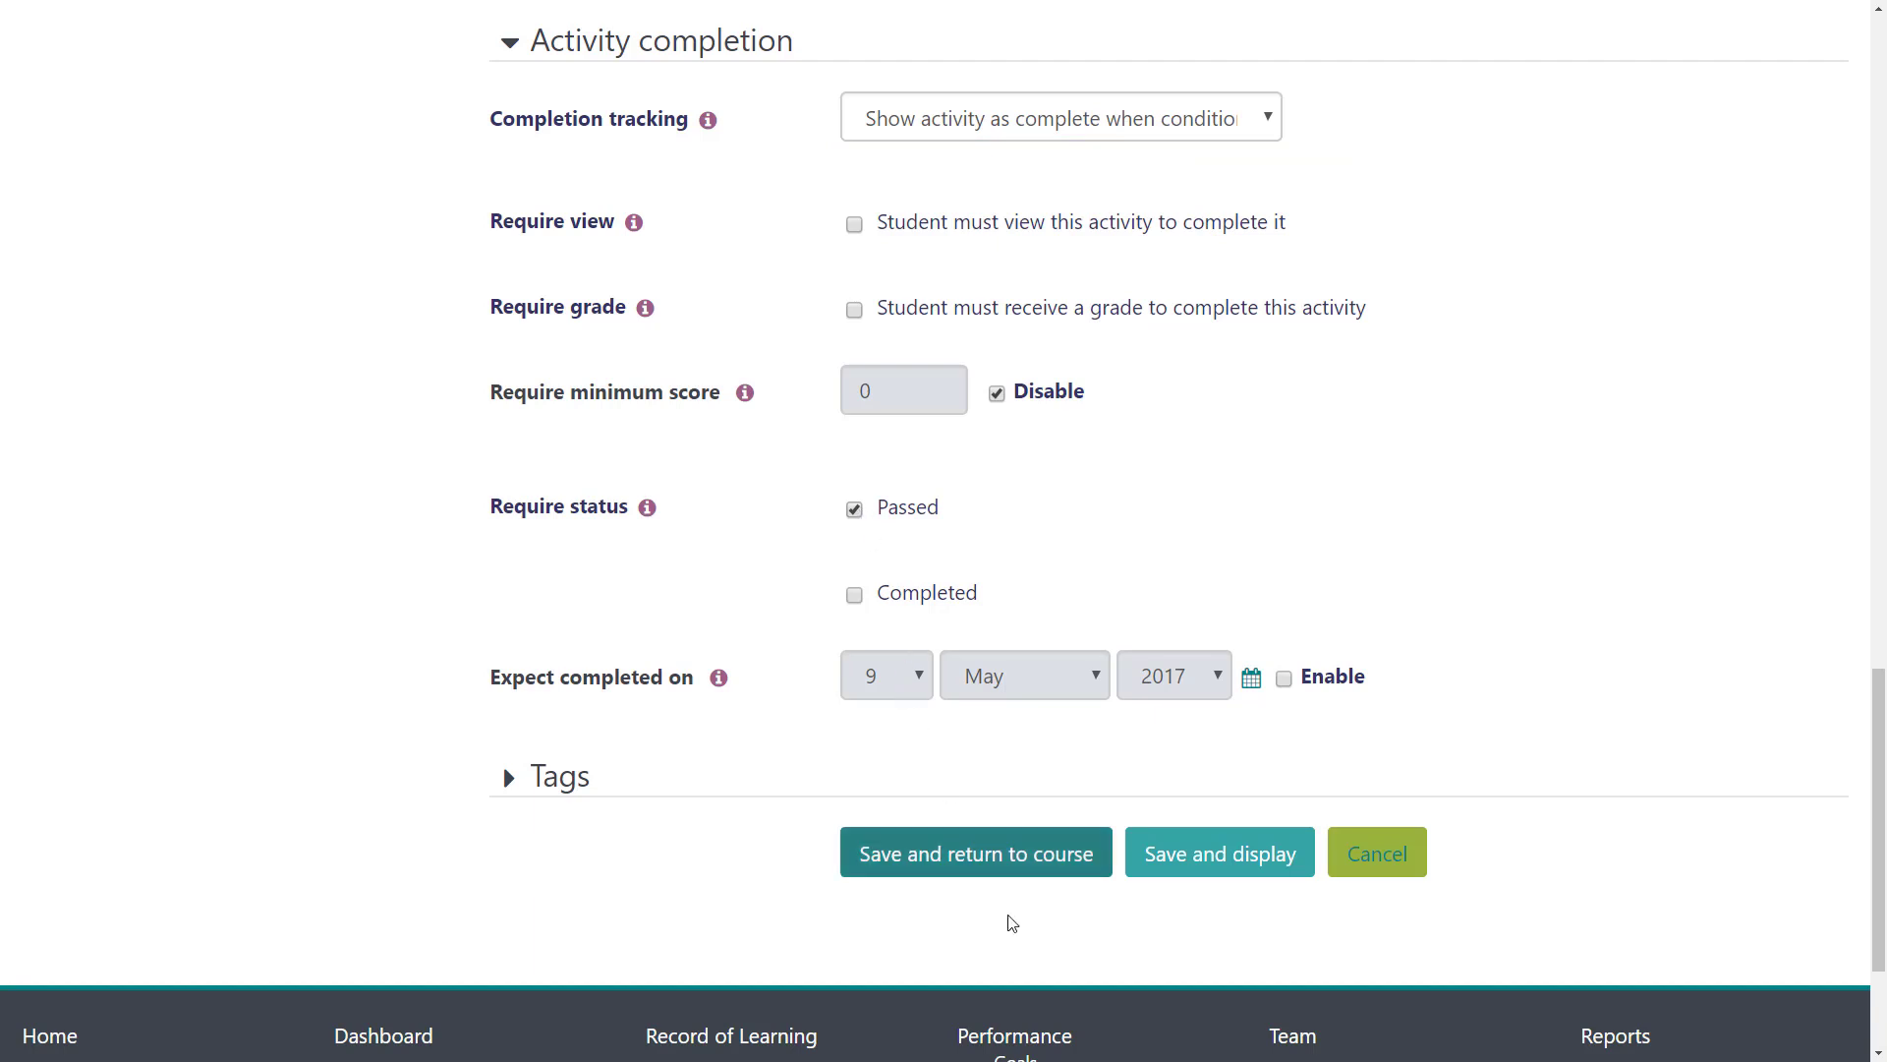
pyautogui.click(999, 875)
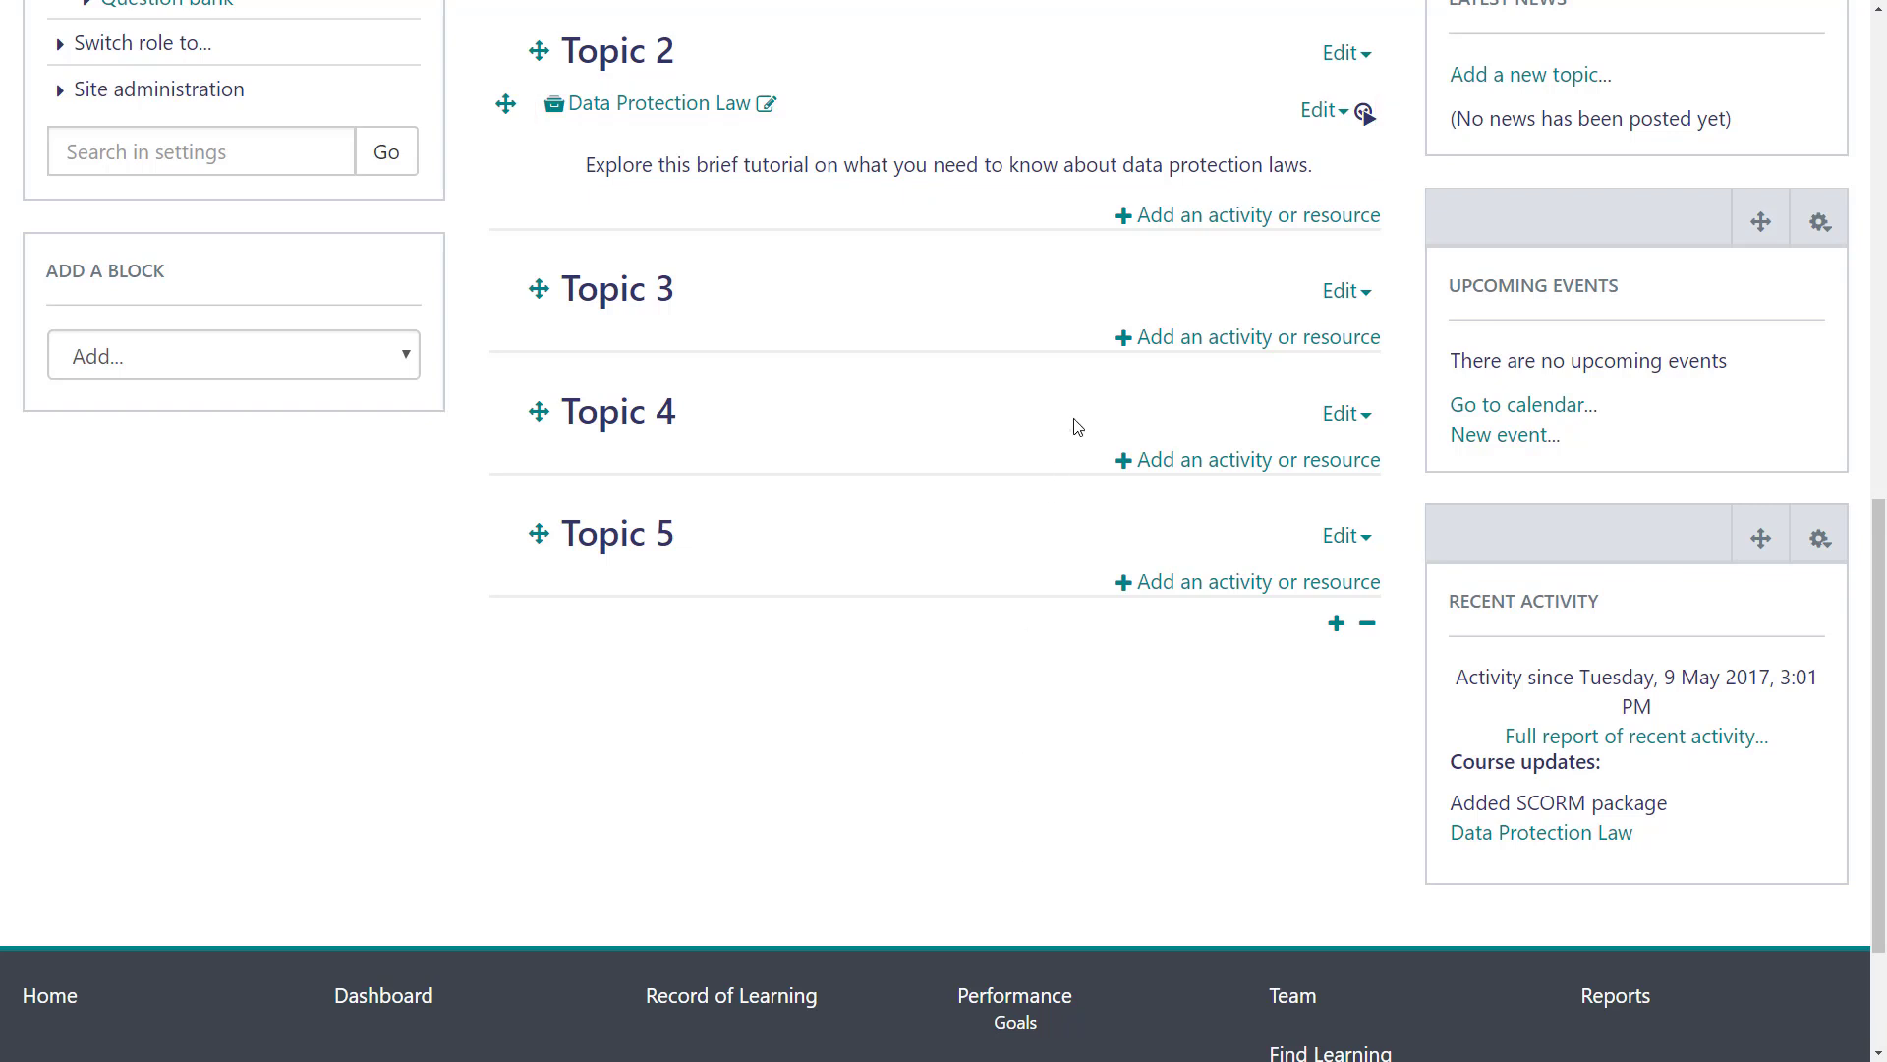
# Add a quiz activity to Topic 2 and name it "Data Protection Quiz".
pyautogui.click(1234, 216)
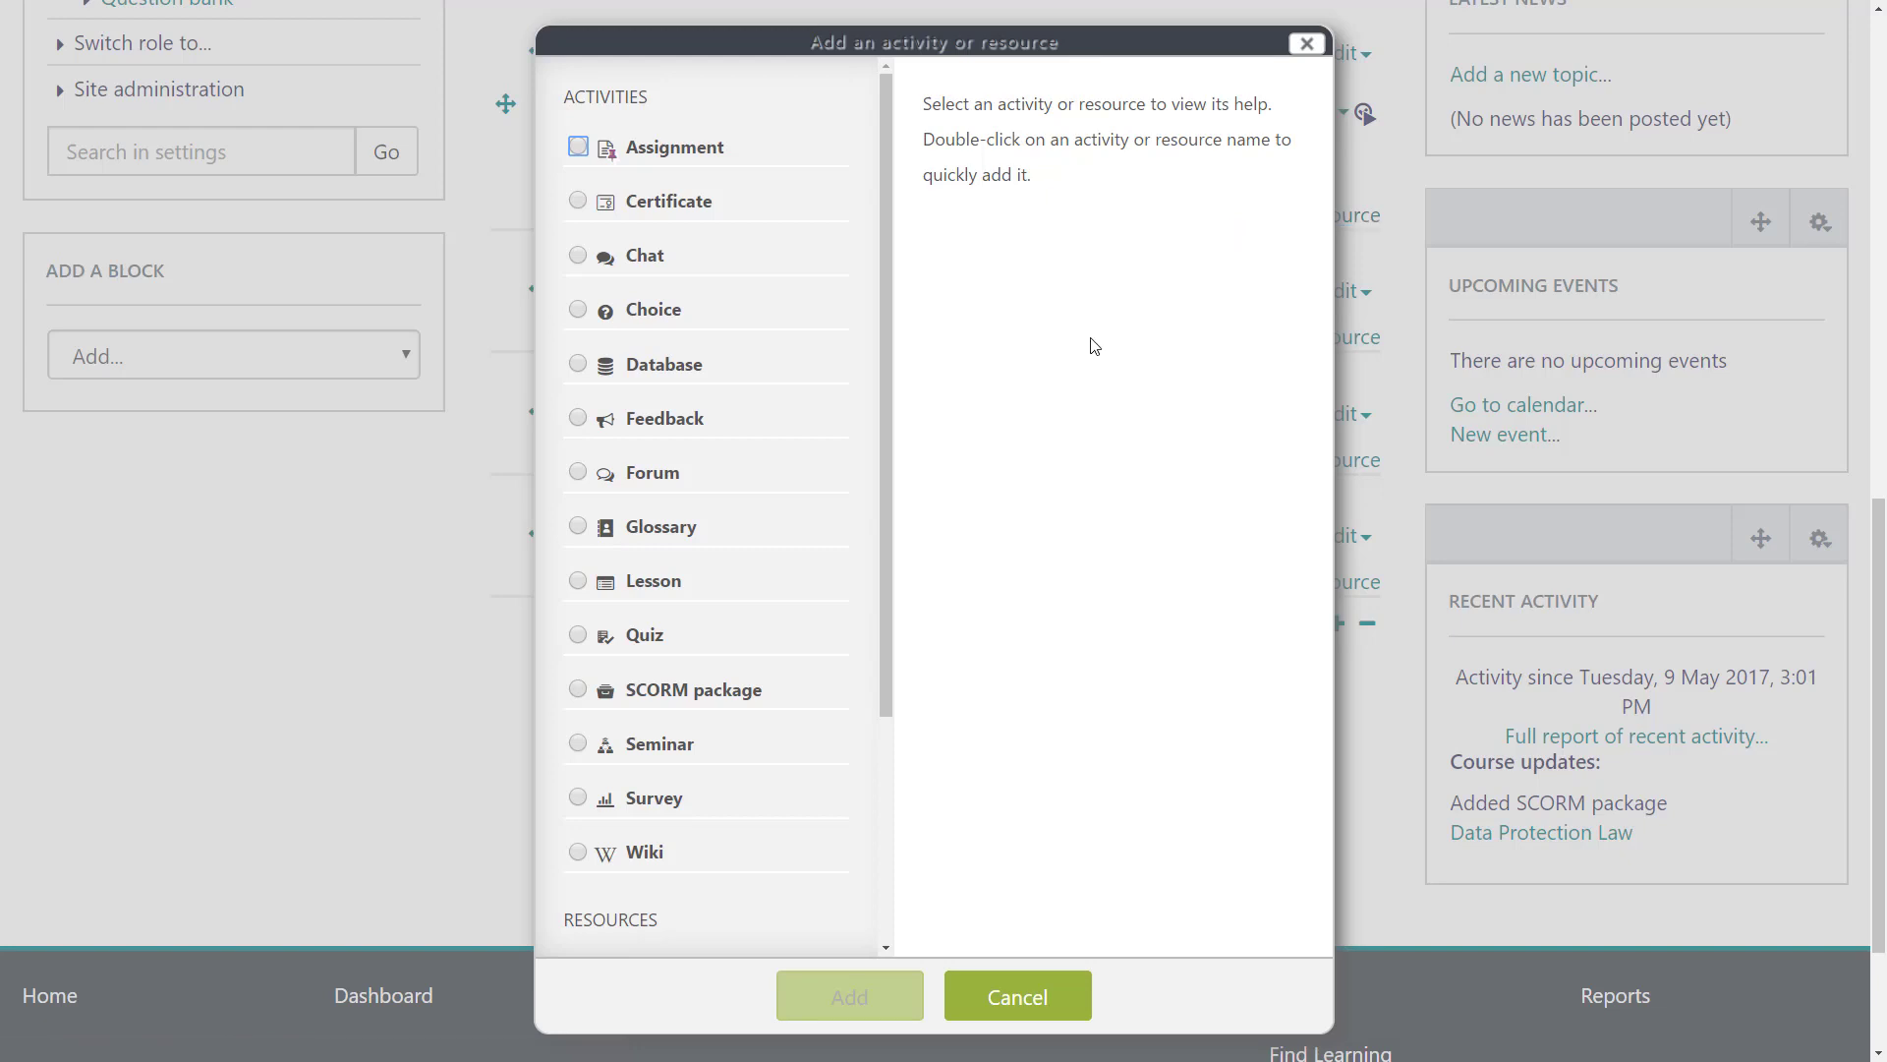
pyautogui.click(580, 634)
pyautogui.click(808, 978)
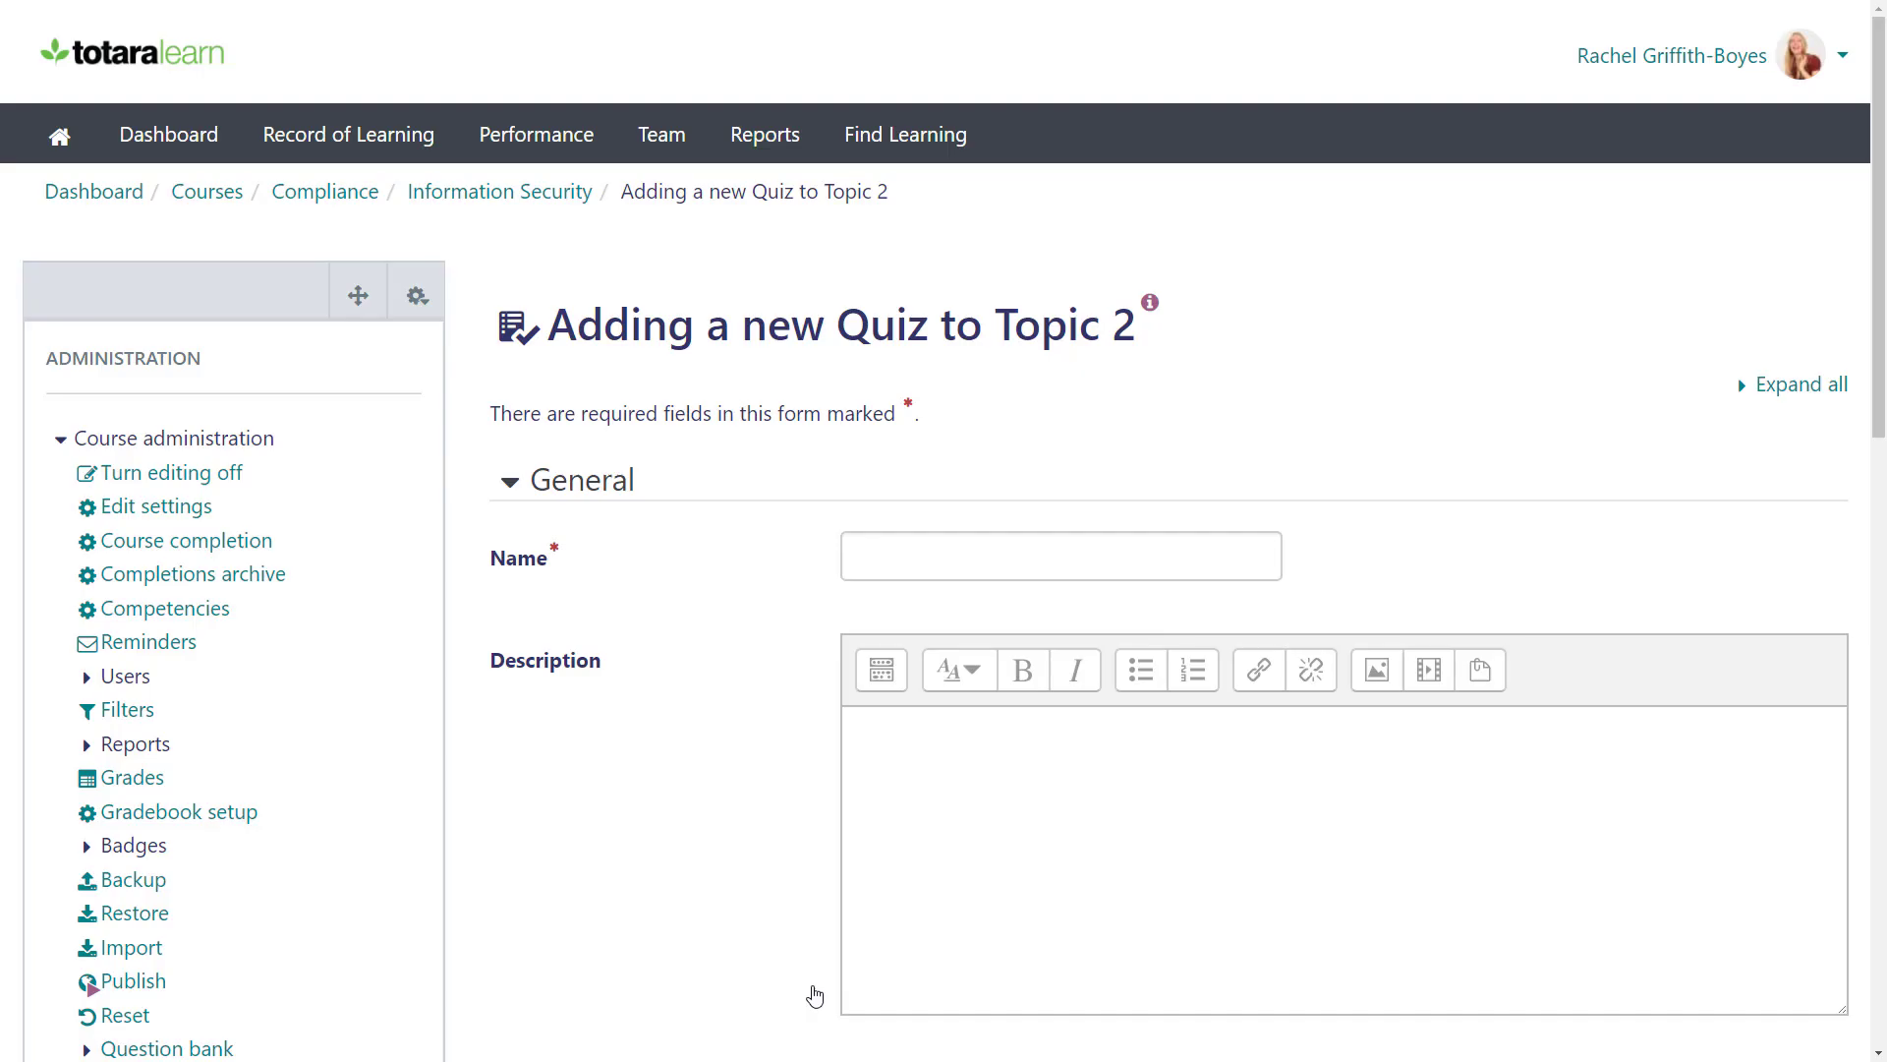
pyautogui.click(847, 559)
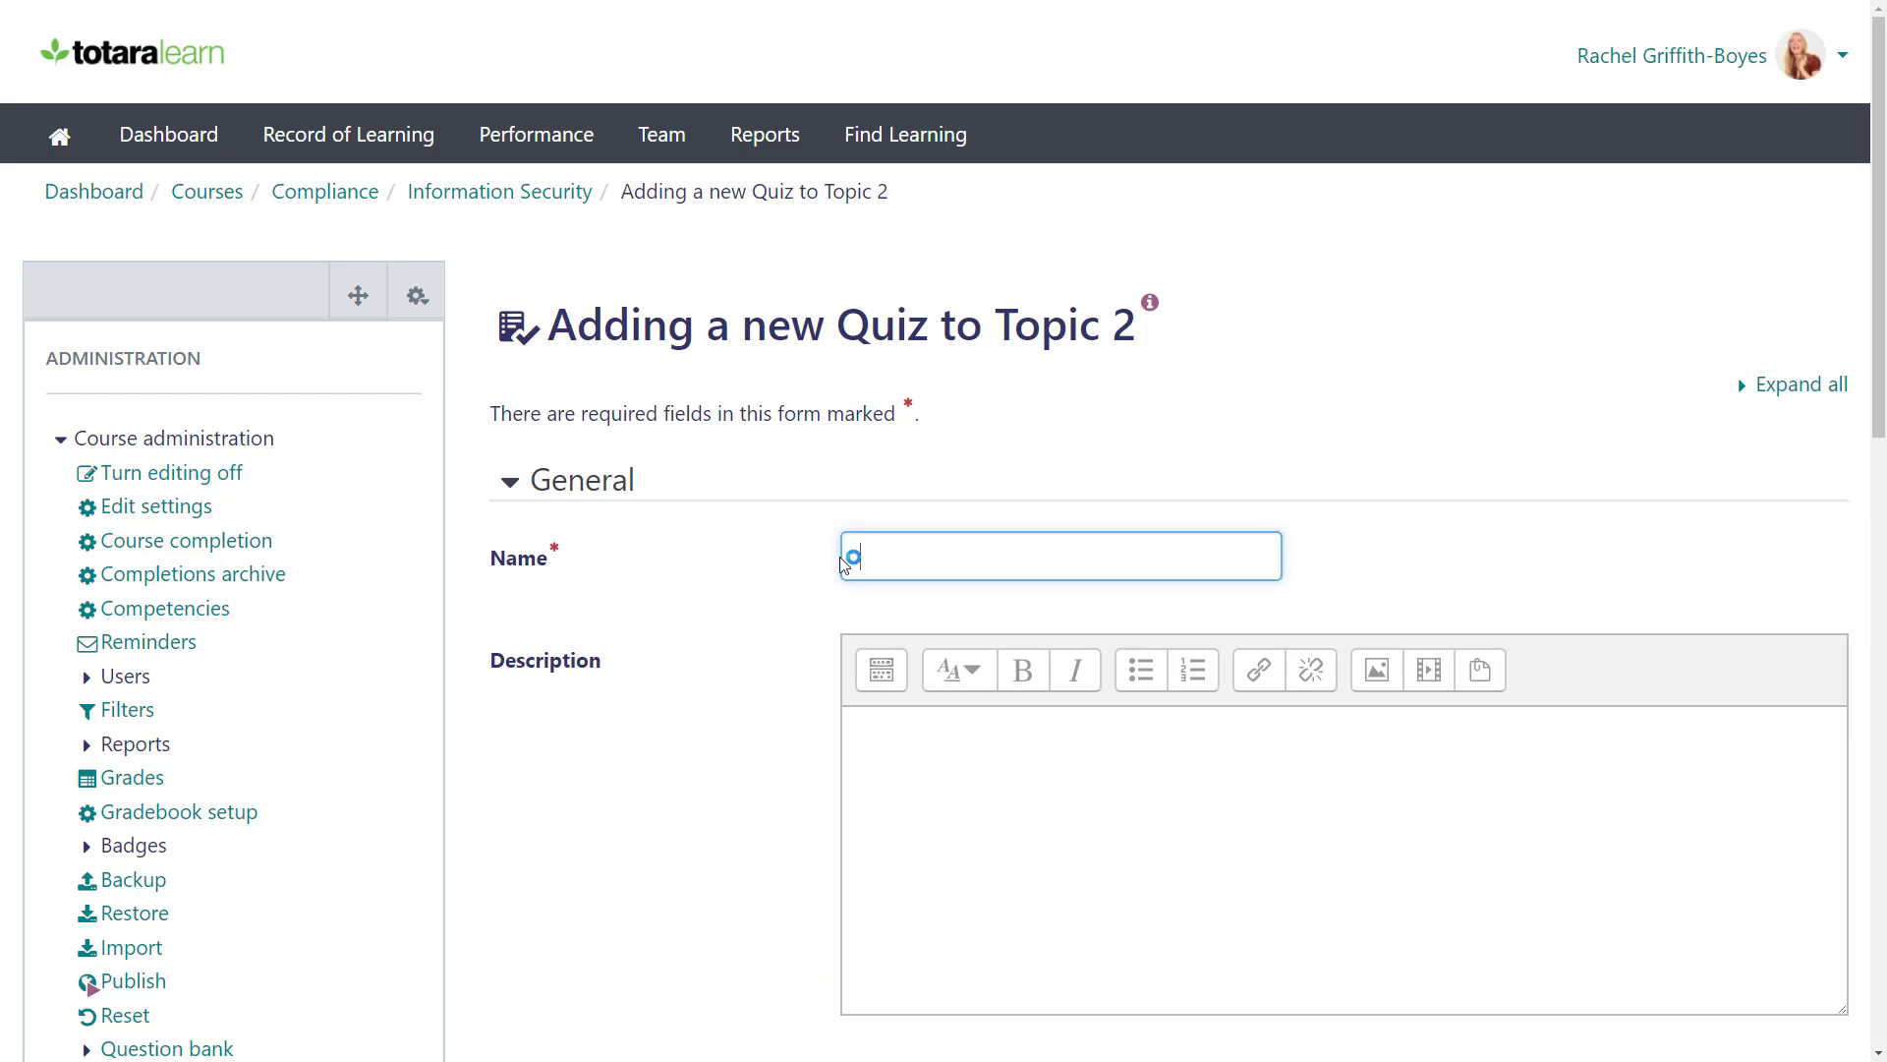
pyautogui.write('Data Protection Quiz')
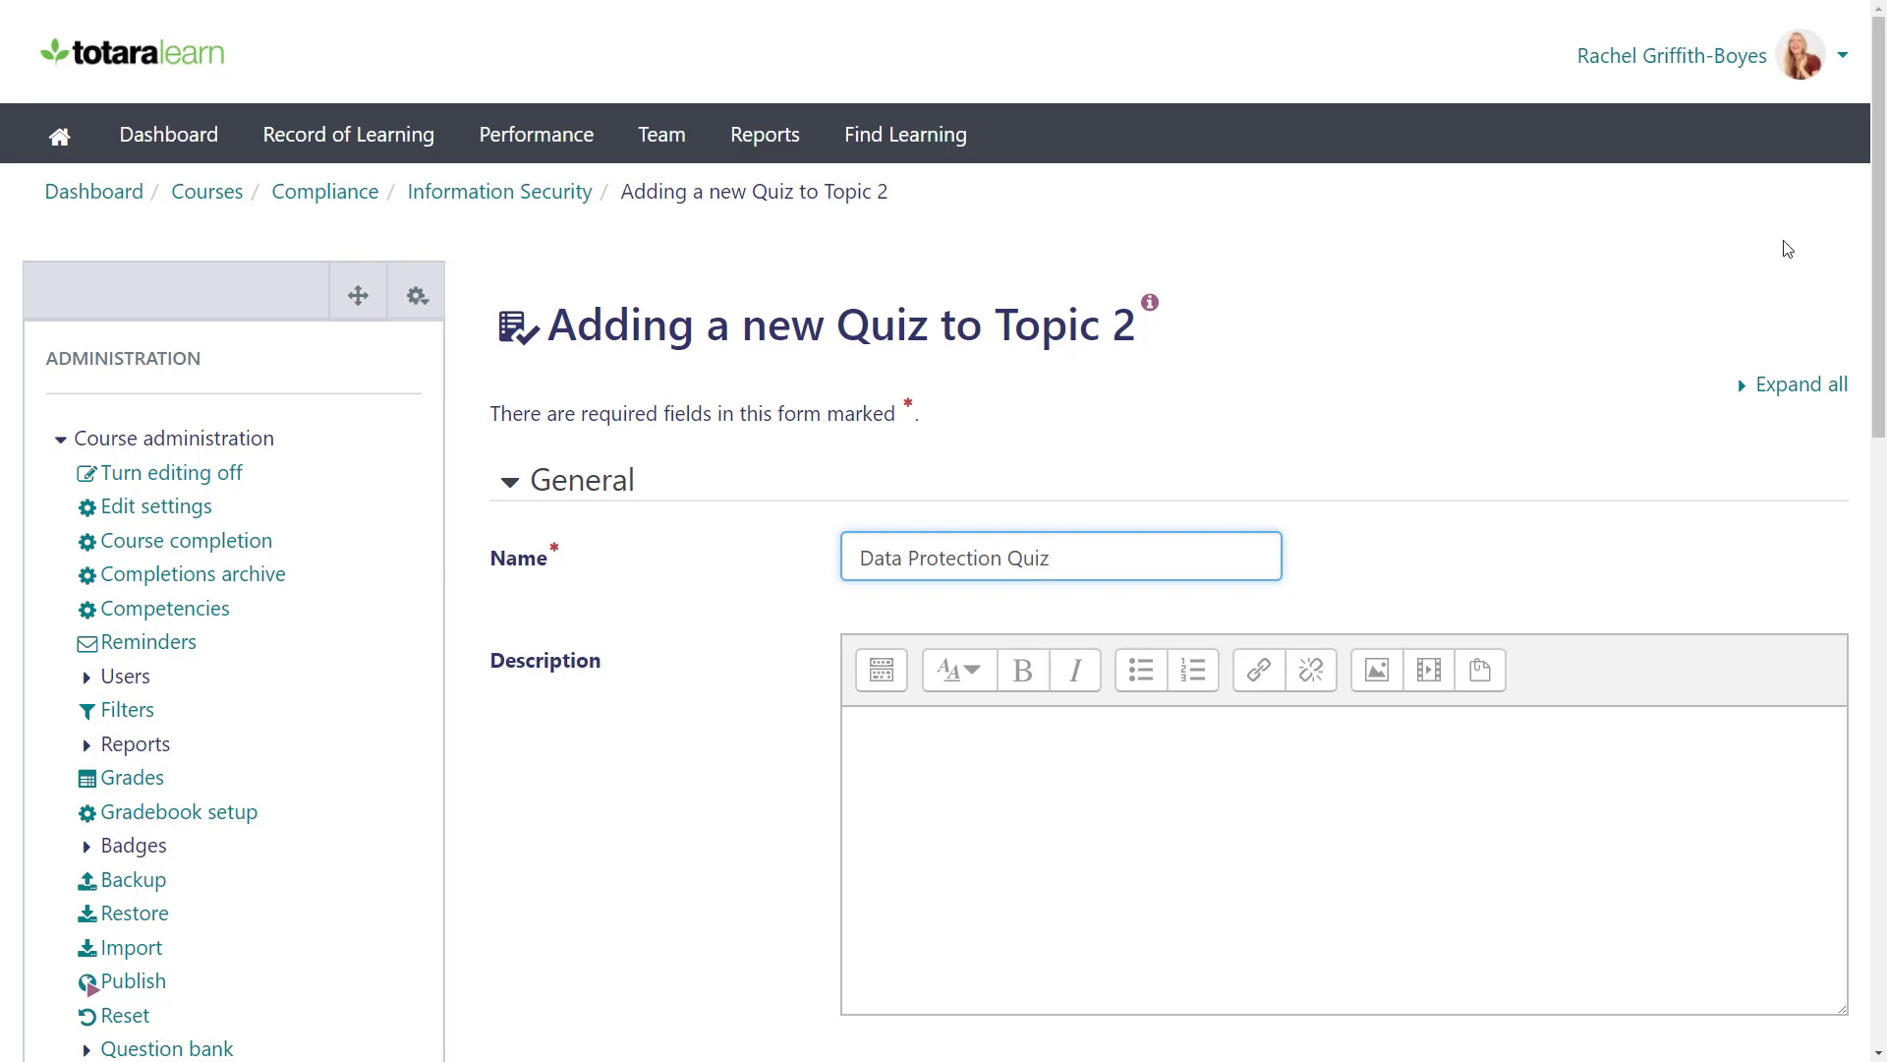
# Examine the quiz's Layout, Question behaviour and Overall feedback settings.
pyautogui.moveTo(1884, 246); pyautogui.dragTo(1878, 674)
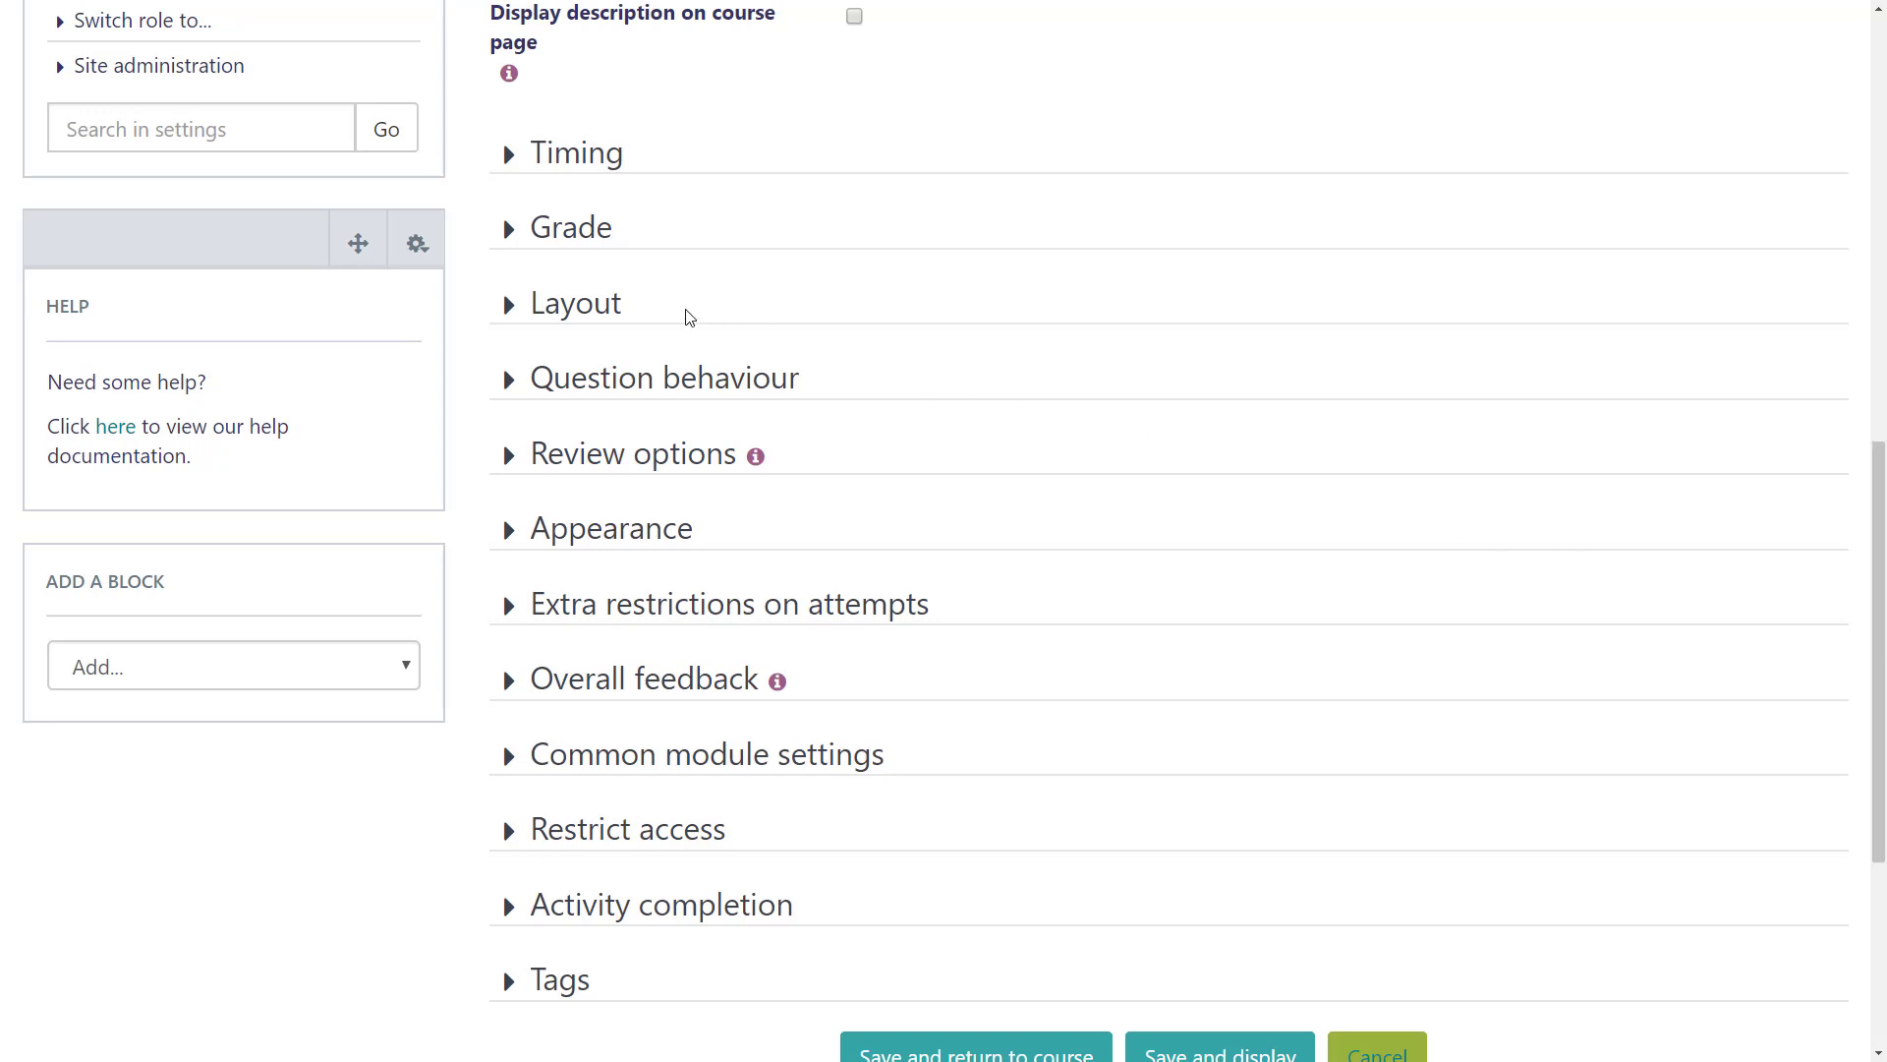
pyautogui.click(587, 307)
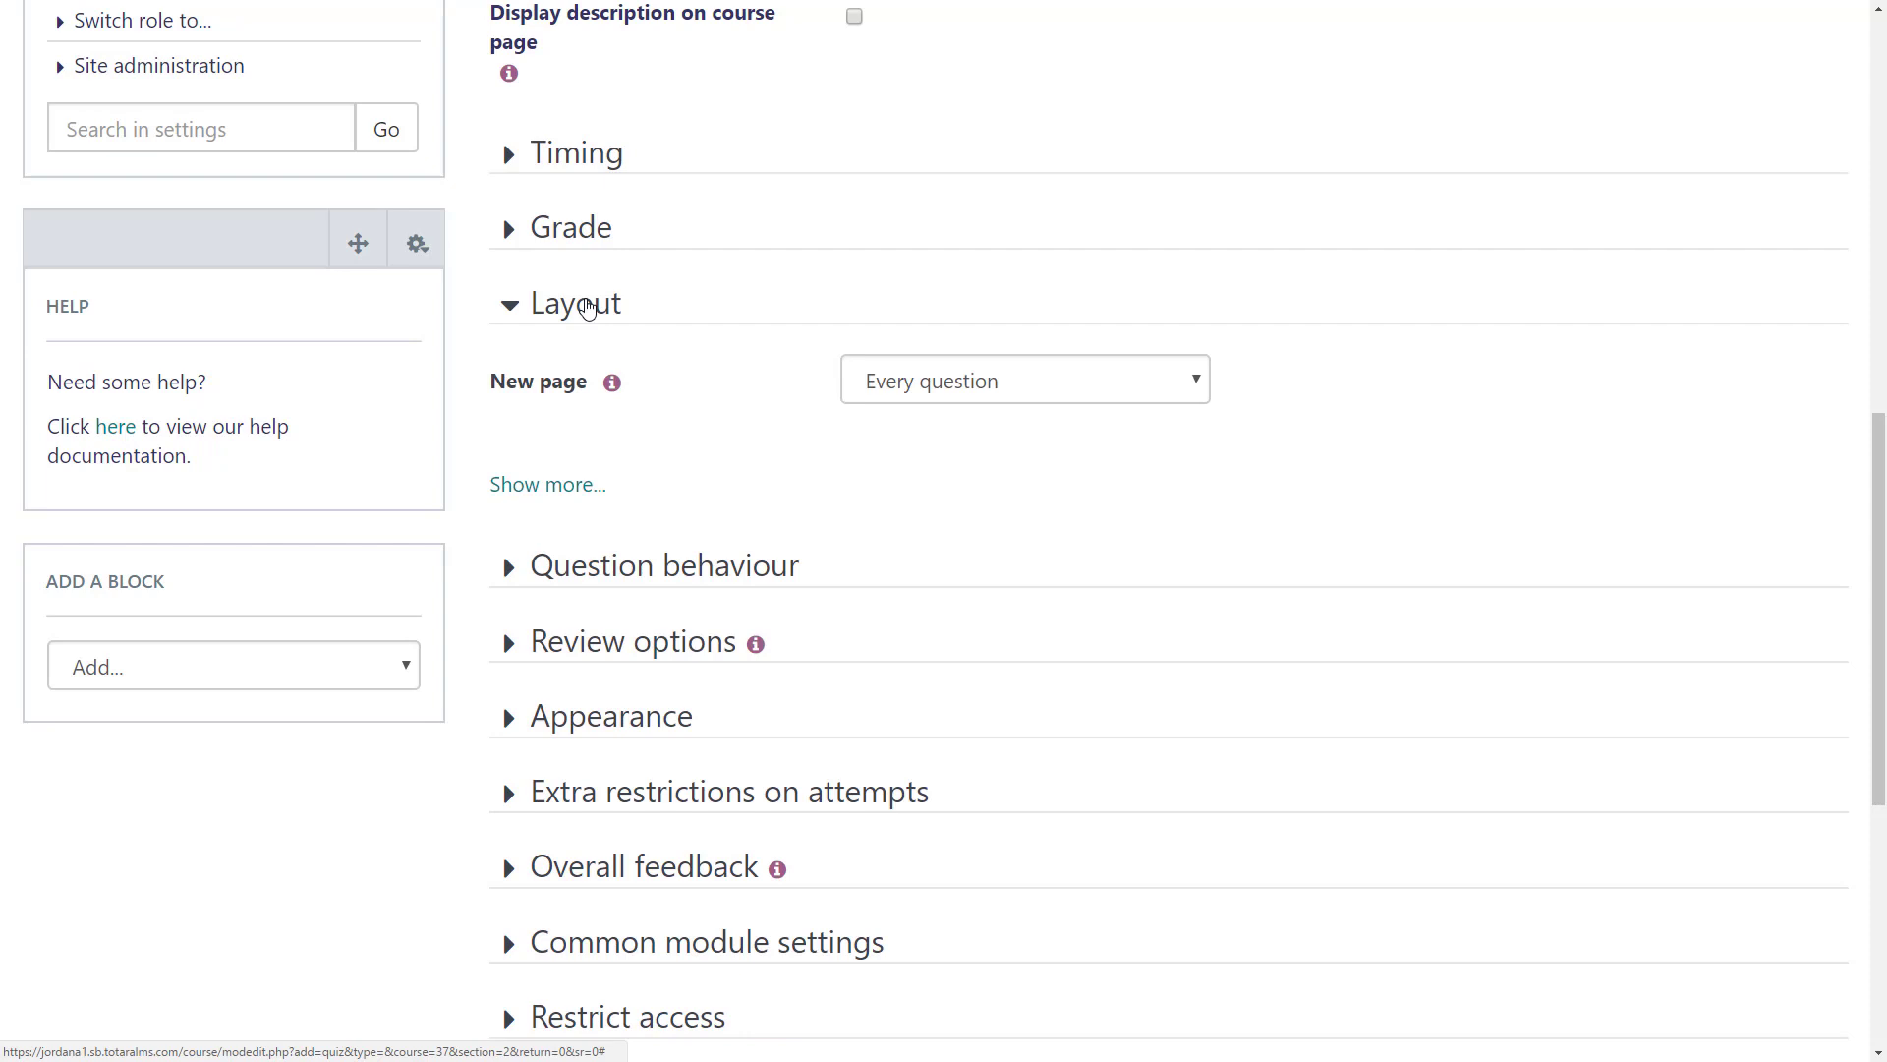
pyautogui.click(587, 308)
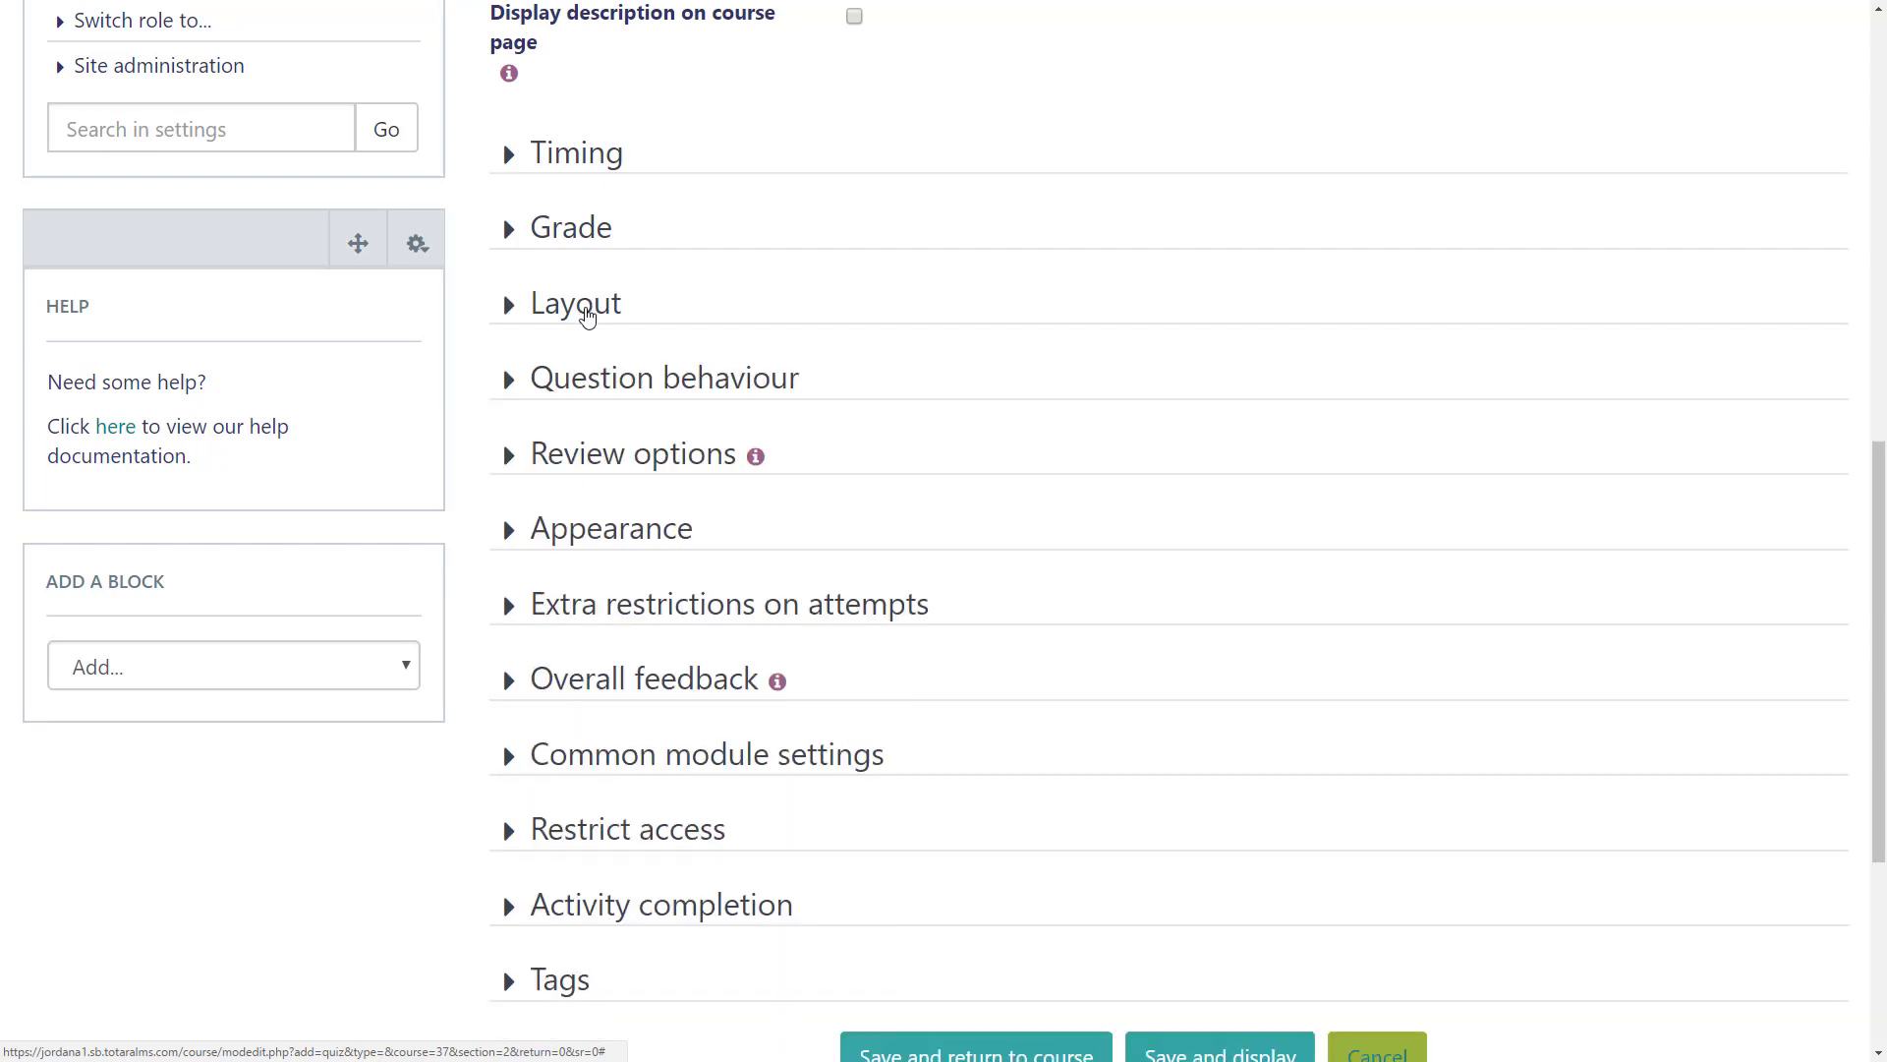
pyautogui.click(596, 381)
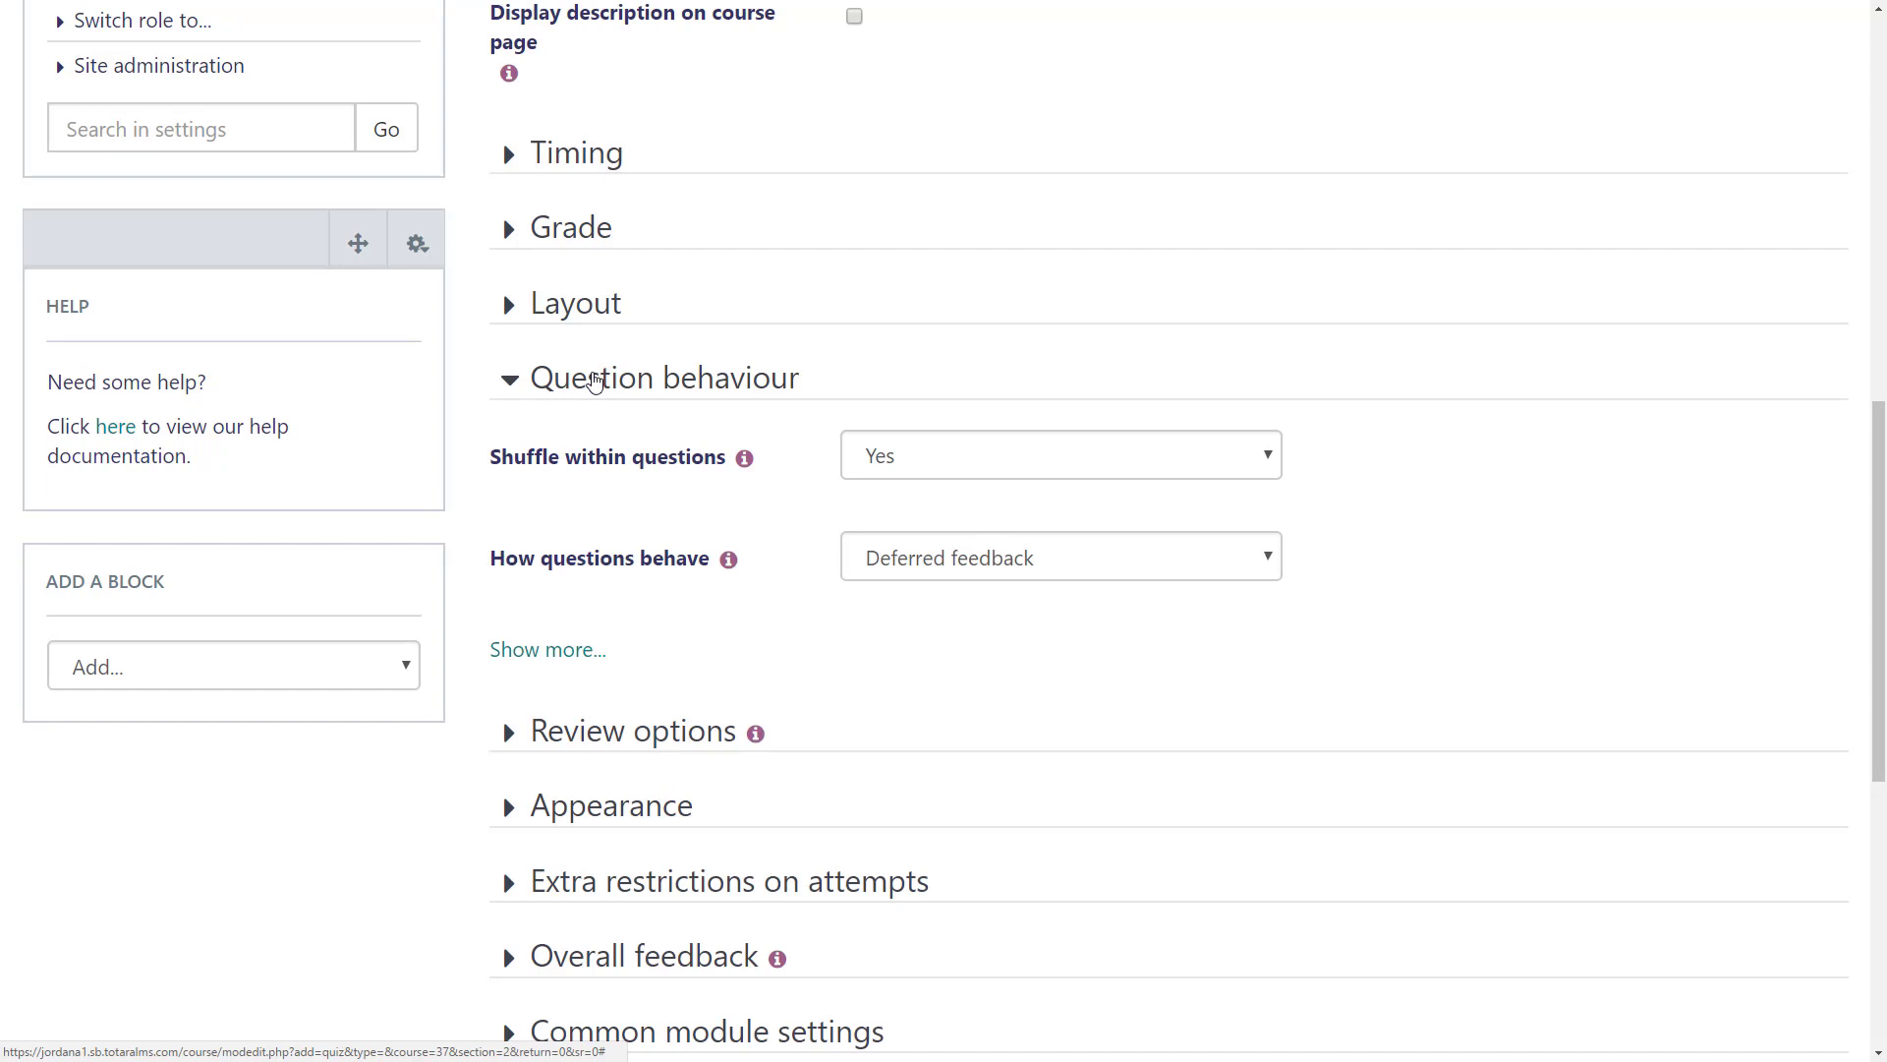
pyautogui.click(596, 379)
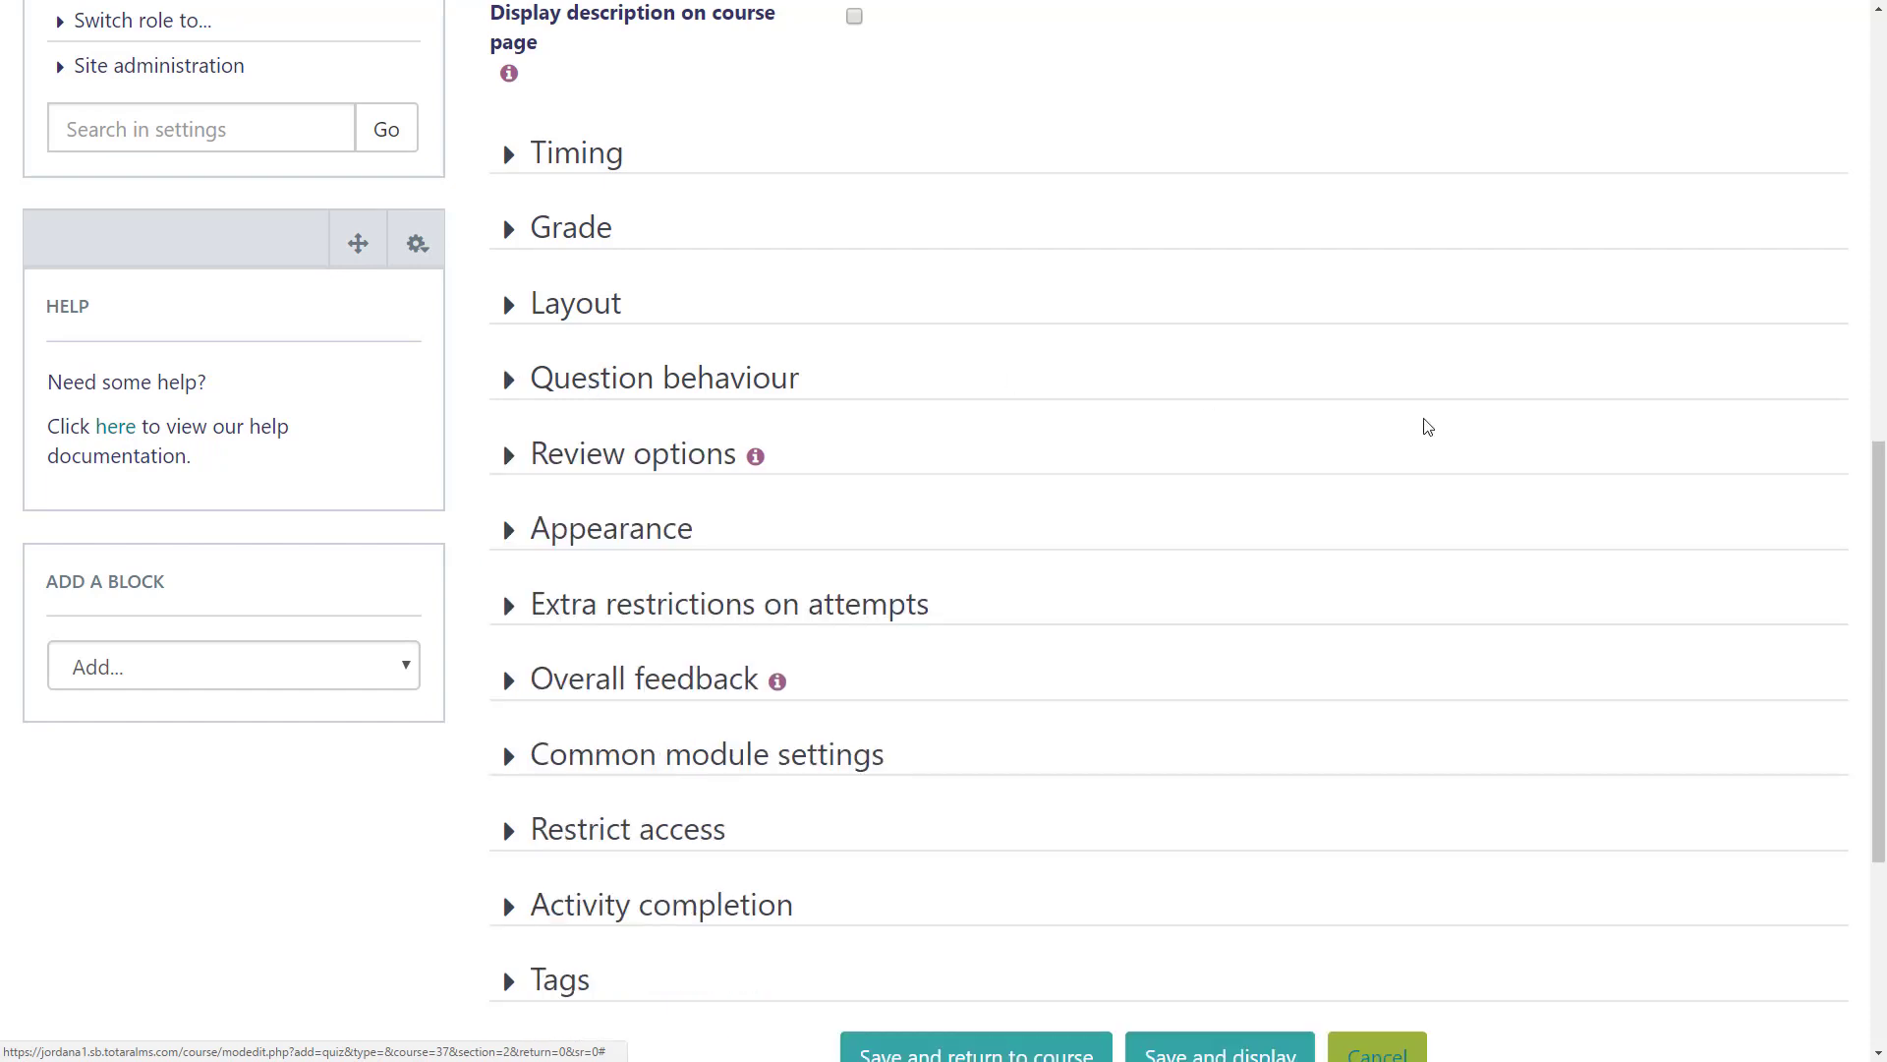
pyautogui.moveTo(1880, 482); pyautogui.dragTo(1883, 653)
pyautogui.click(641, 287)
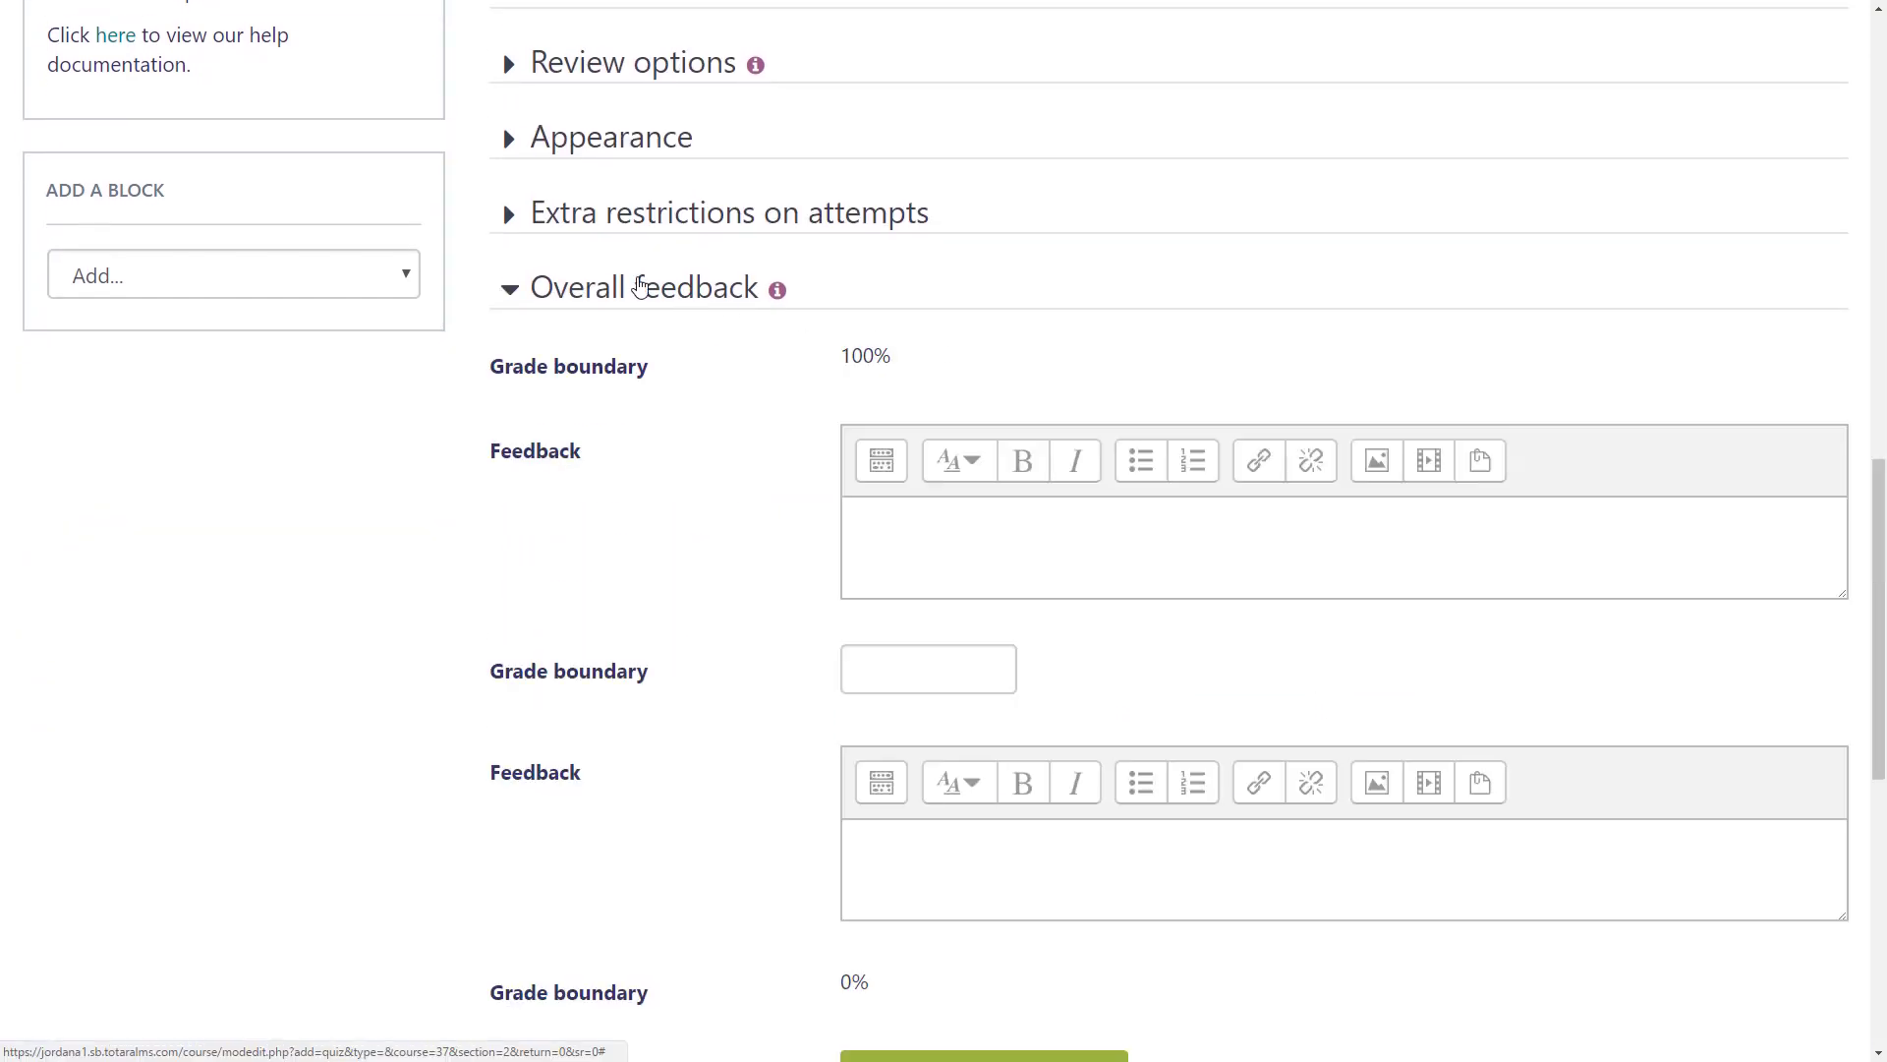
pyautogui.scroll(-3, 641, 287)
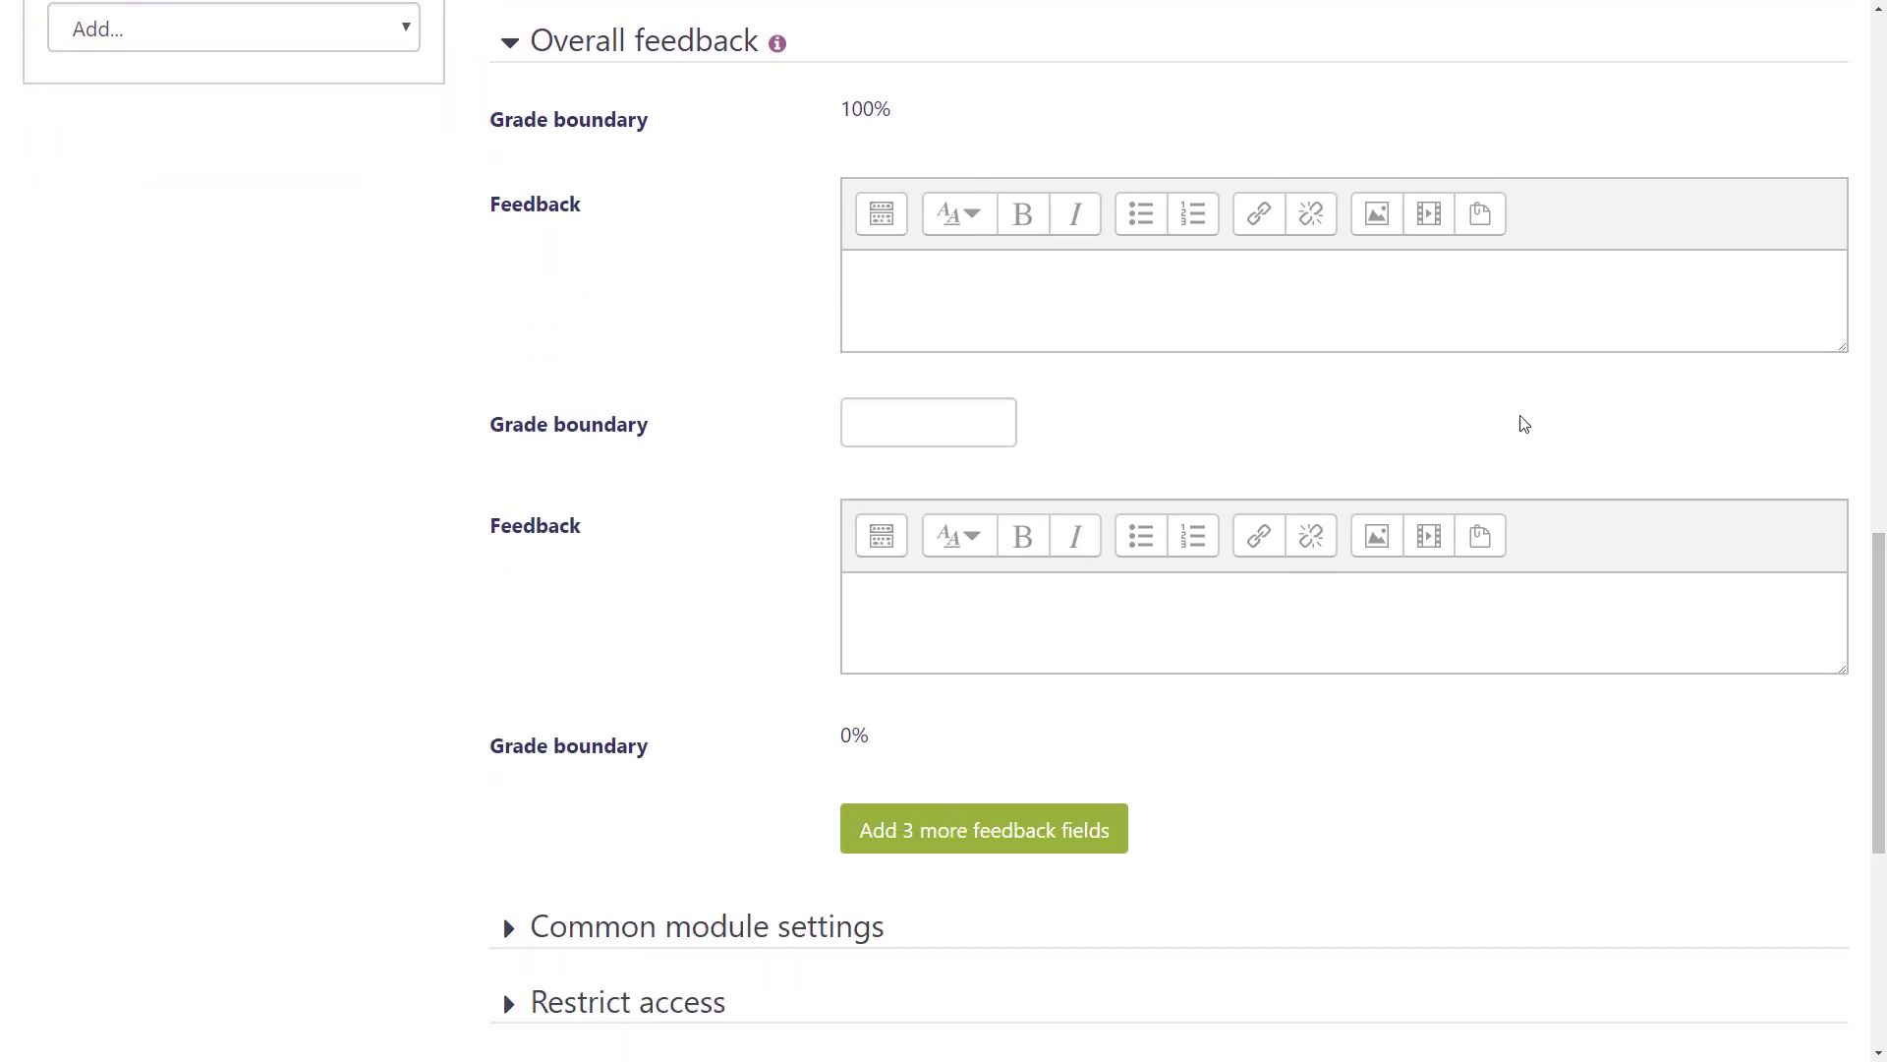
# Set the quiz's completion tracking to show the activity as complete when conditions are met, and require a passing grade.
pyautogui.click(510, 47)
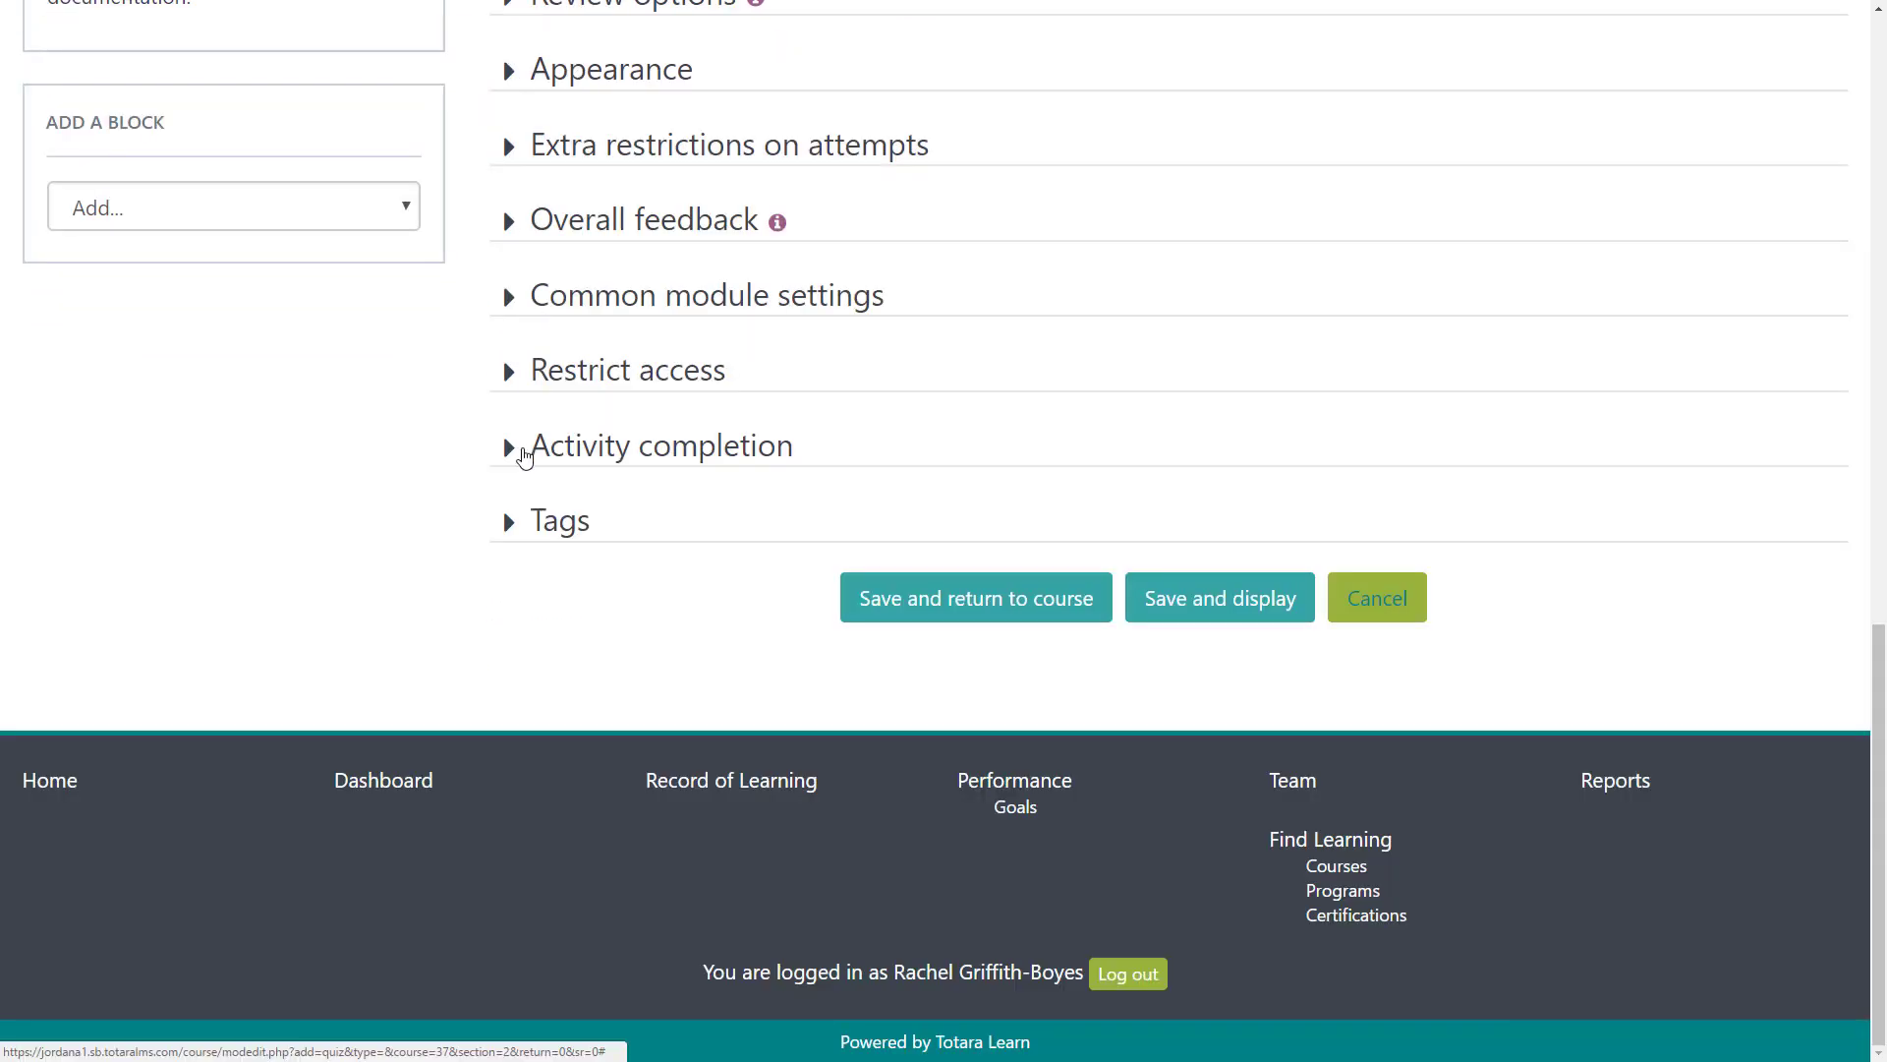
pyautogui.click(512, 444)
pyautogui.scroll(-3, 747, 507)
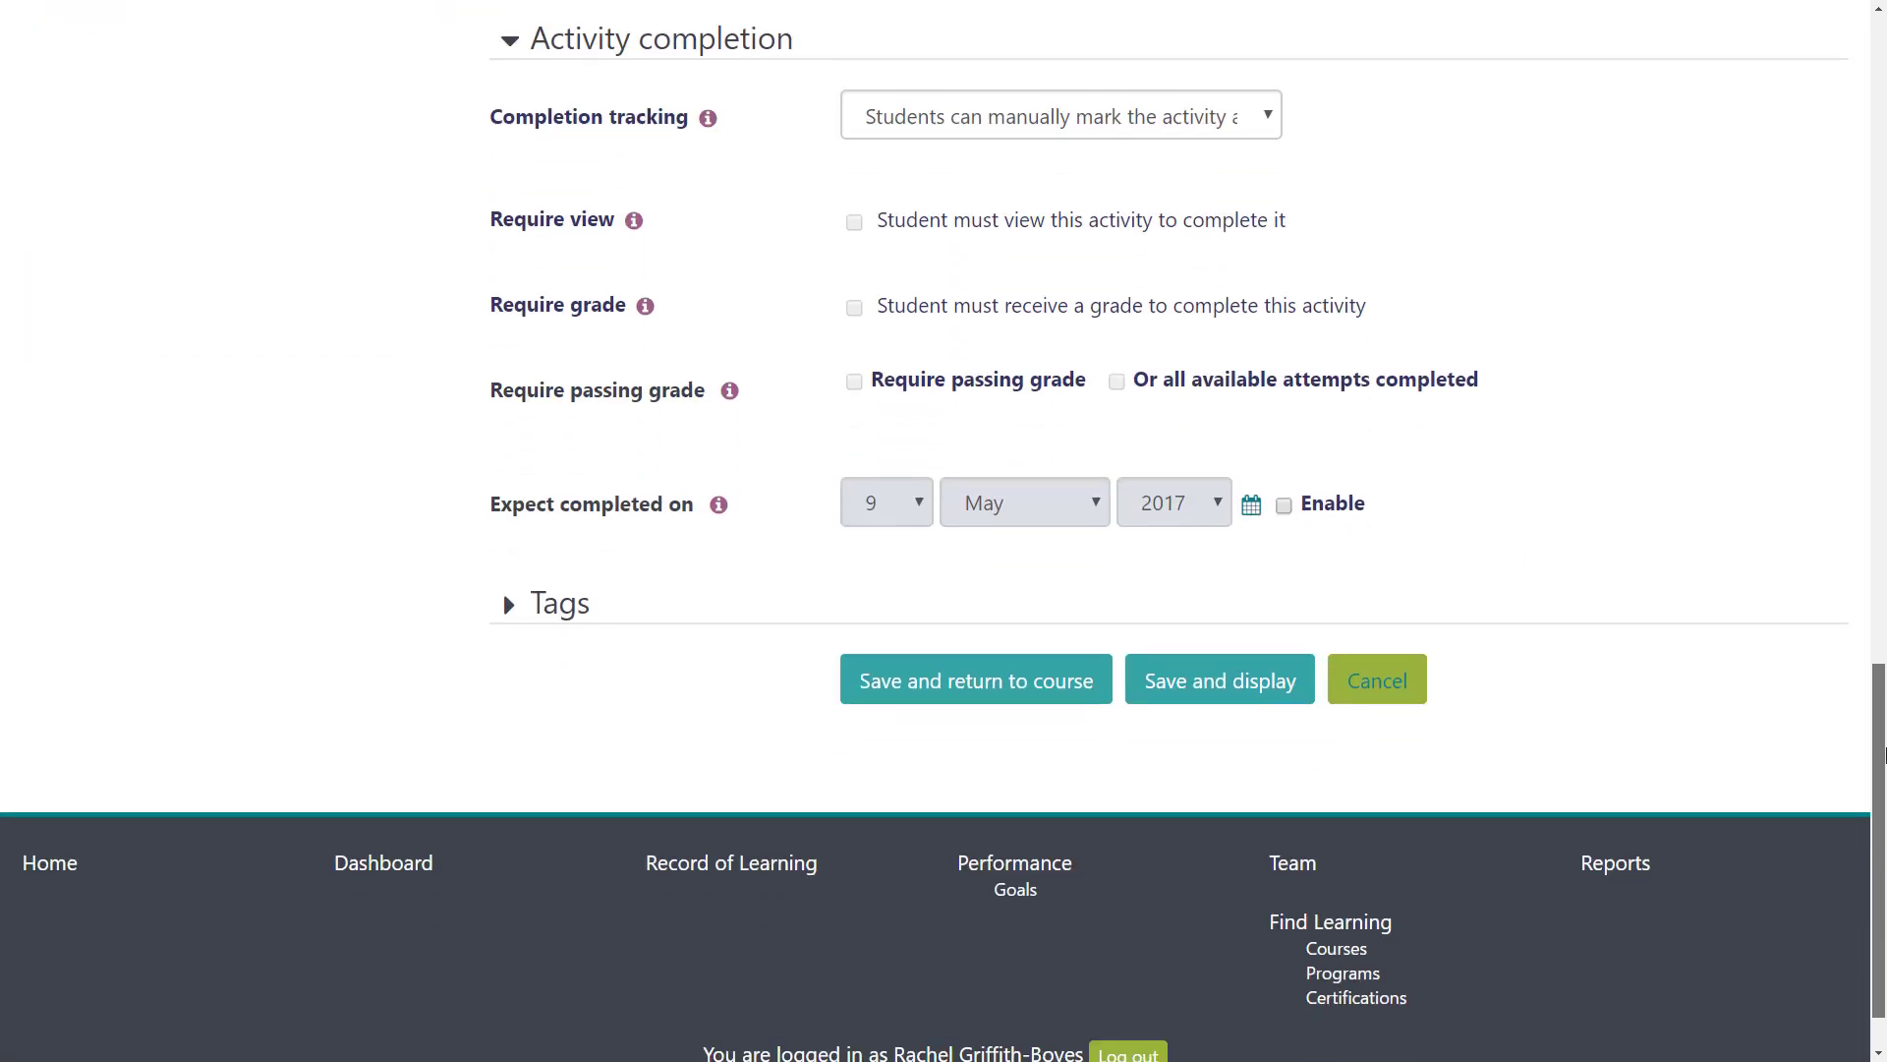
pyautogui.click(1256, 132)
pyautogui.click(1248, 216)
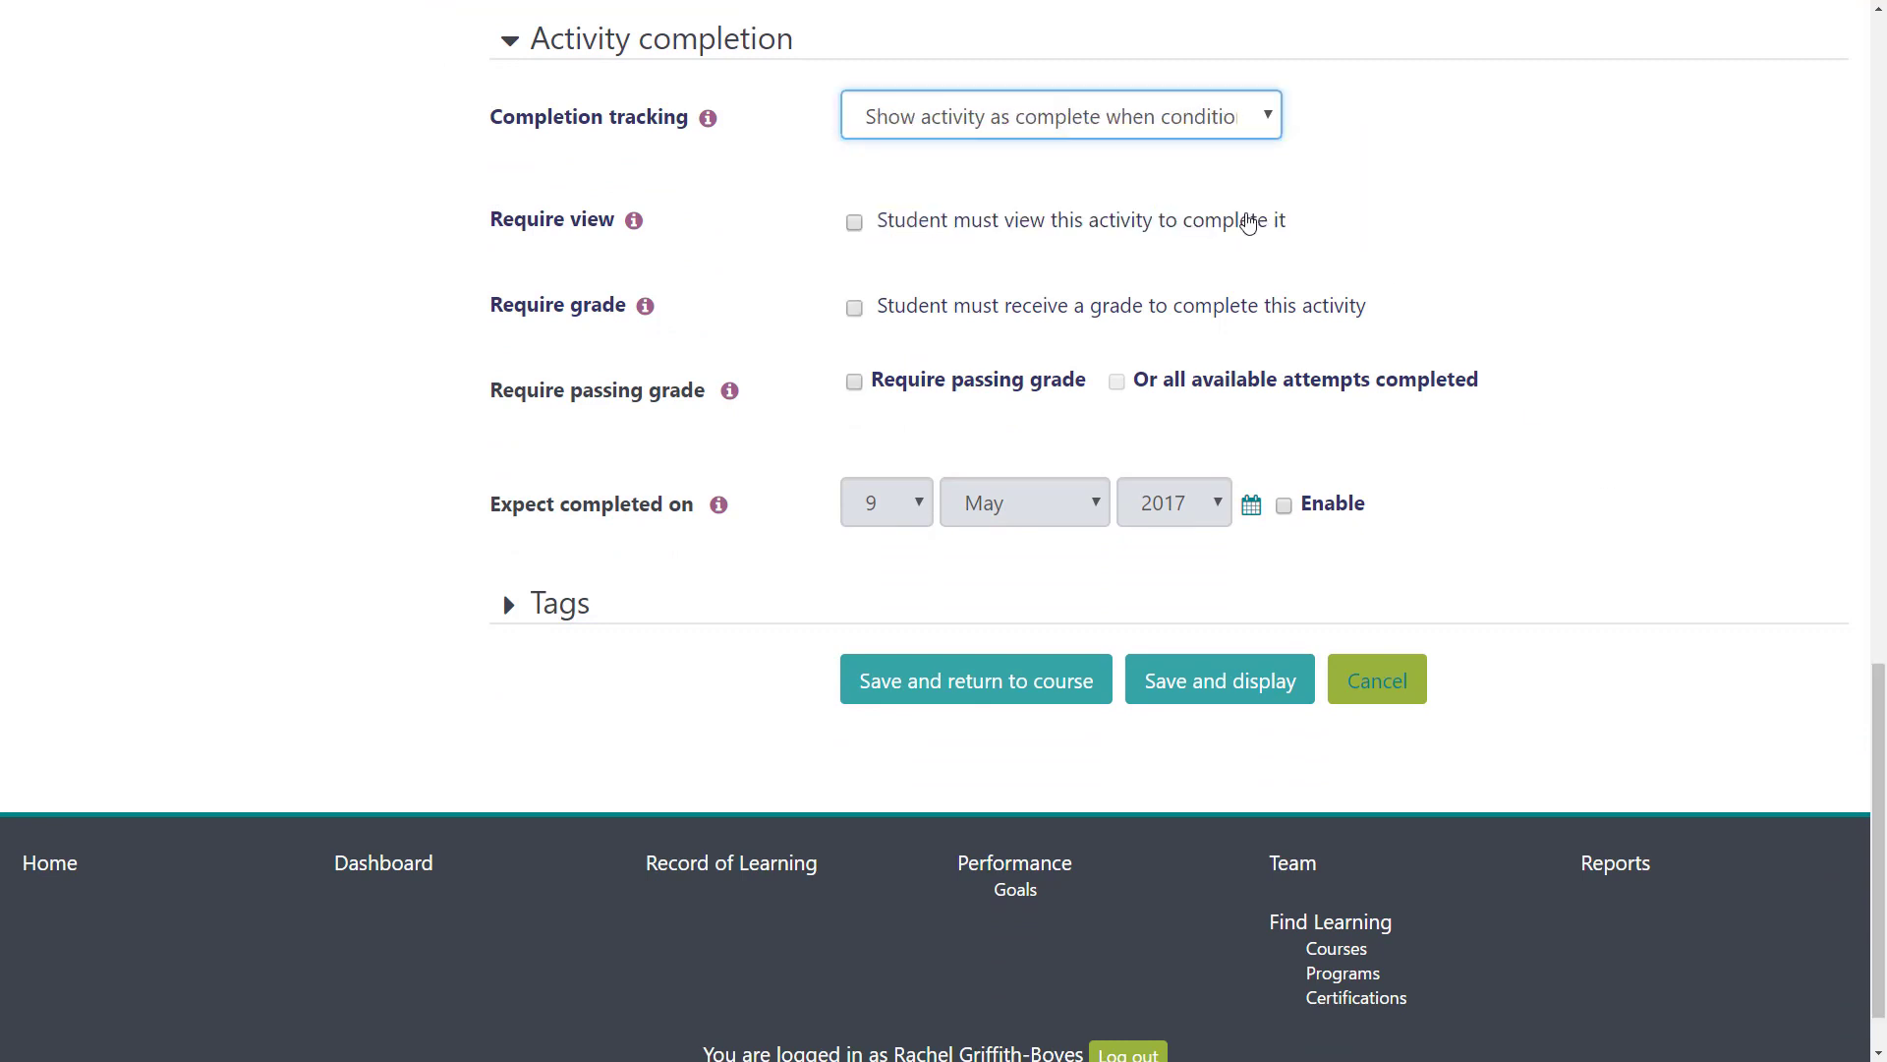
pyautogui.click(854, 381)
pyautogui.click(539, 45)
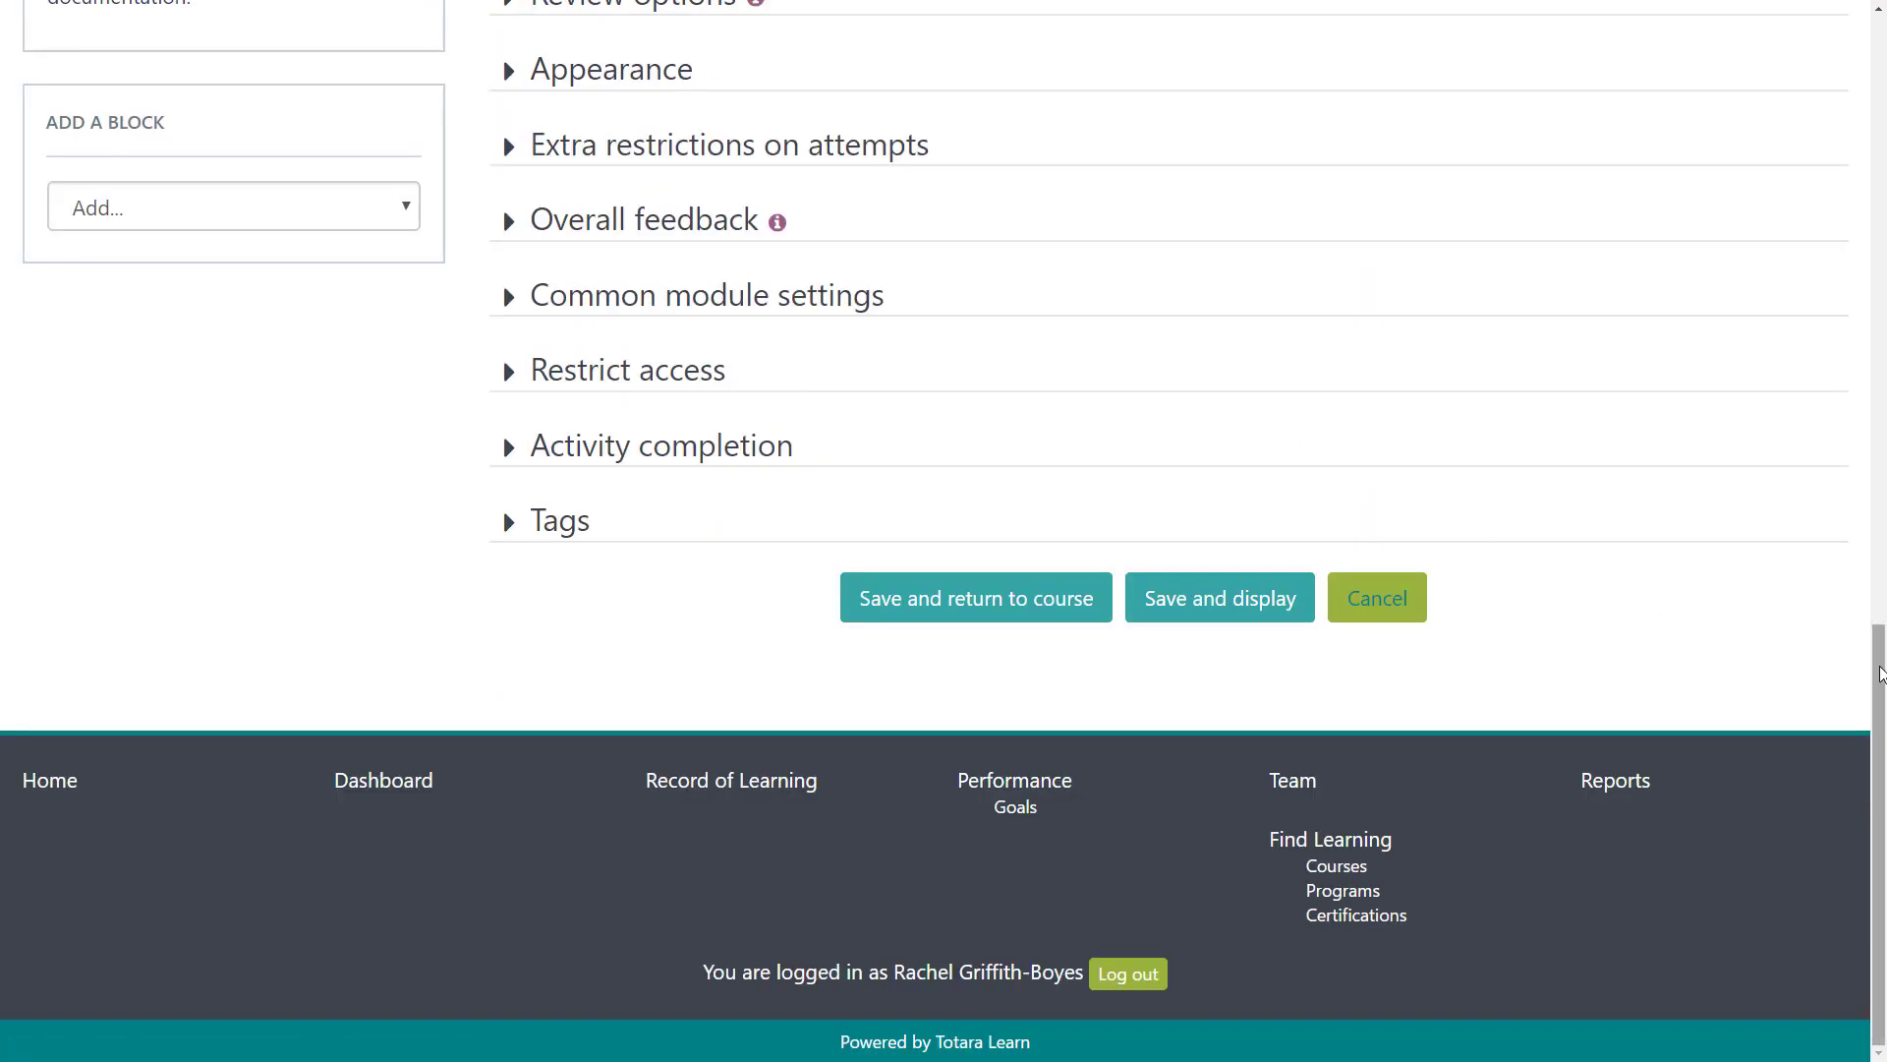
# Set the quiz's grade to pass to 10, and save and return to the course.
pyautogui.moveTo(1881, 688); pyautogui.dragTo(1883, 538)
pyautogui.click(589, 110)
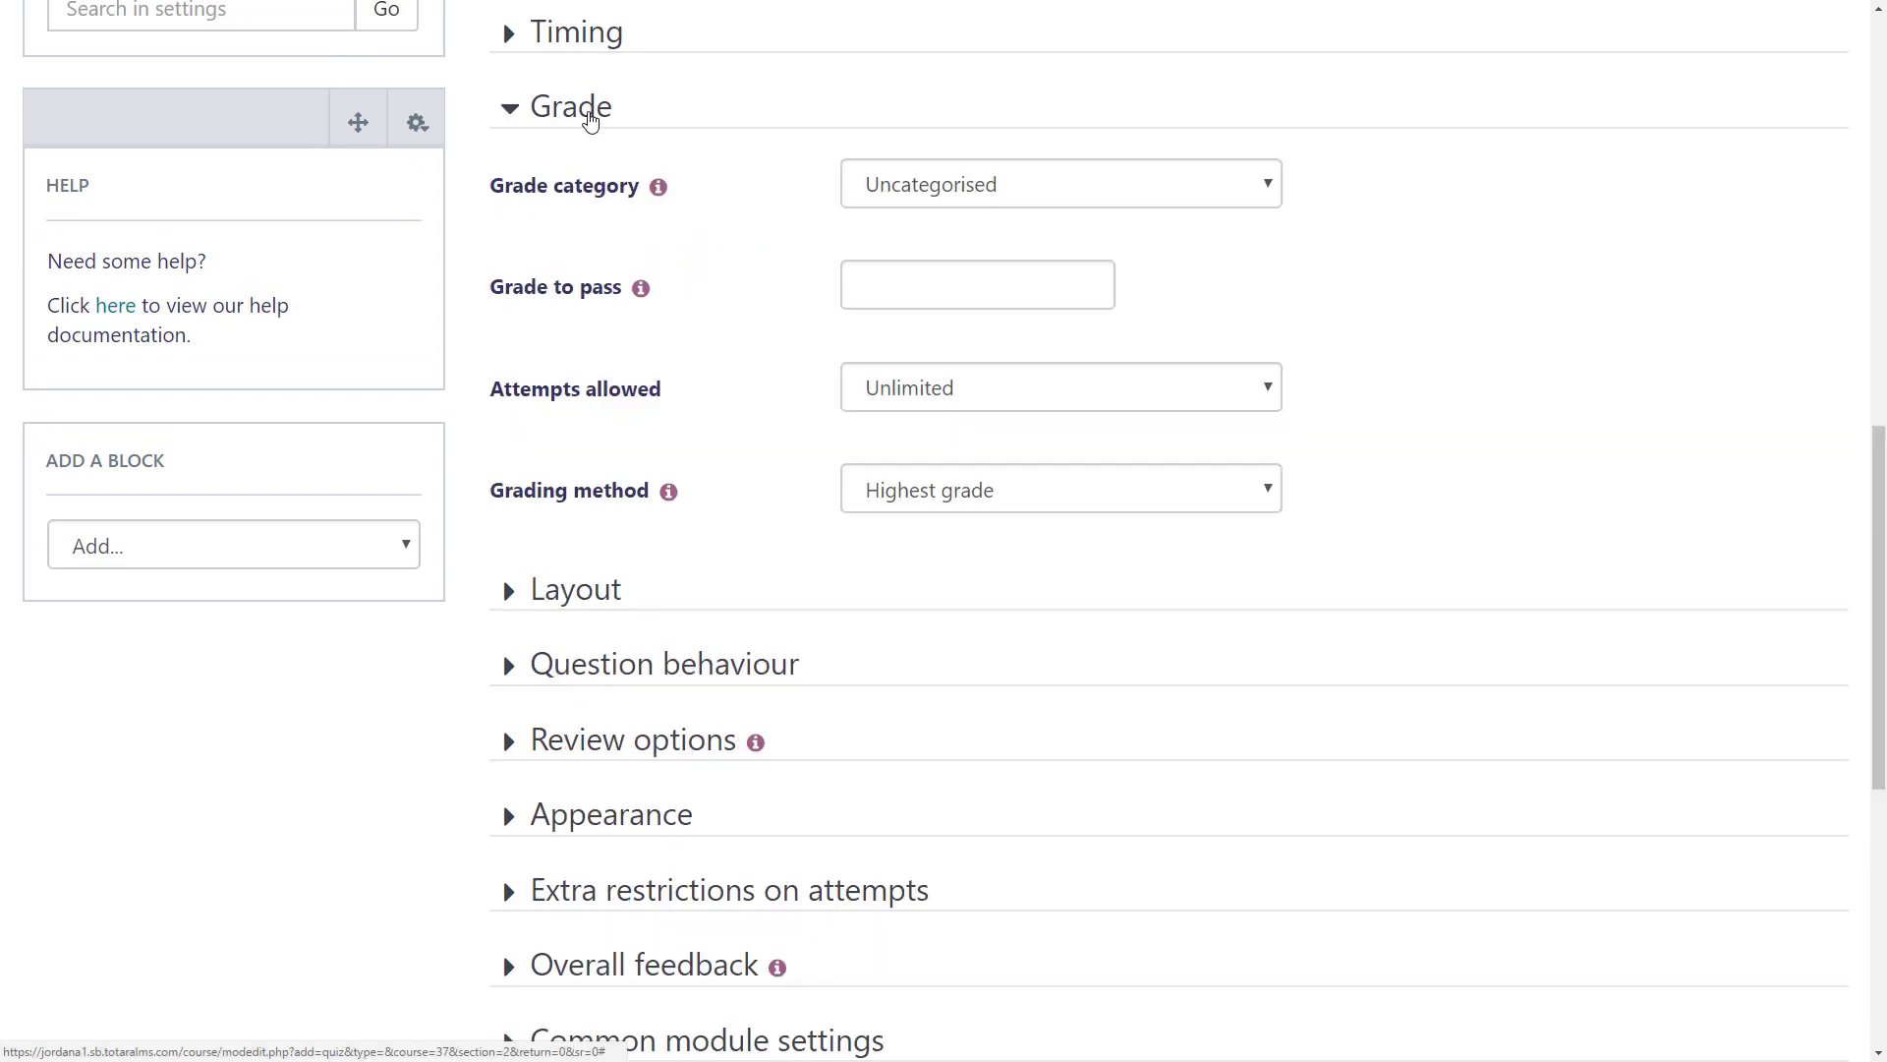
pyautogui.click(851, 279)
pyautogui.write('10')
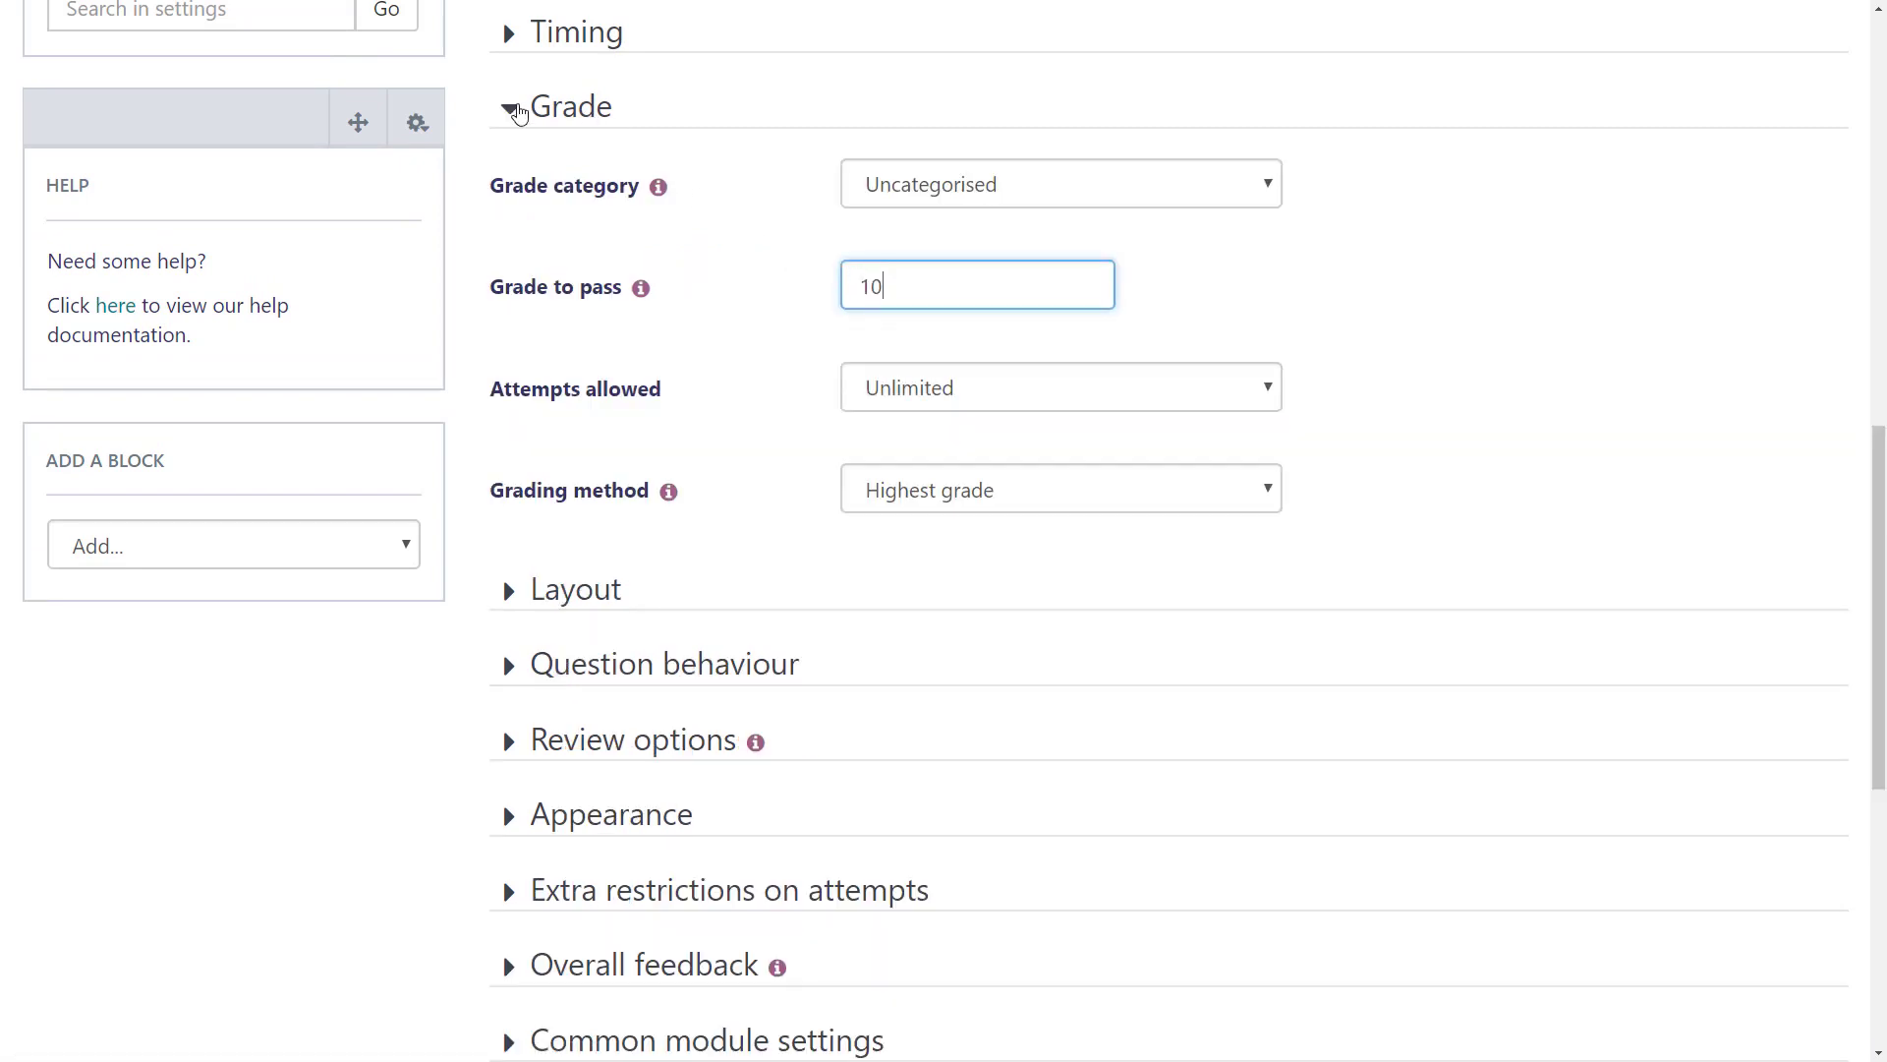
pyautogui.click(513, 108)
pyautogui.moveTo(1880, 630); pyautogui.dragTo(1879, 777)
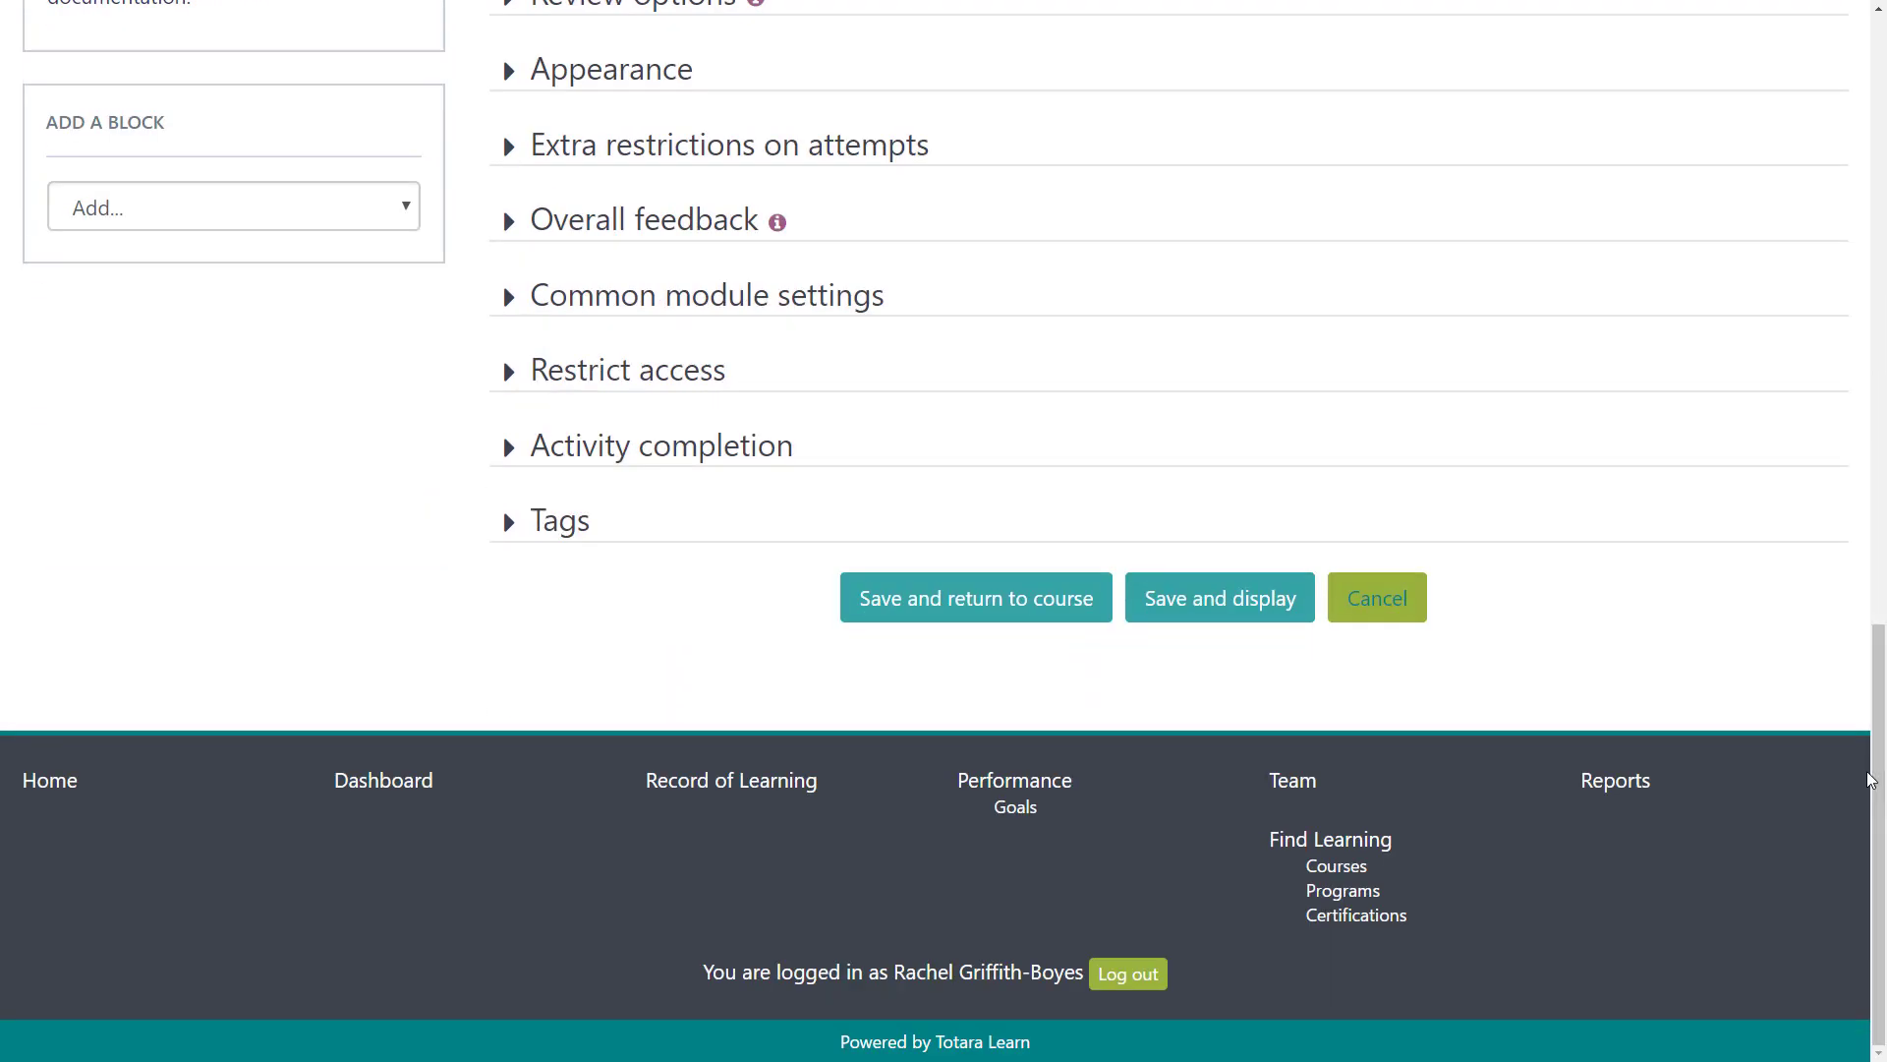
pyautogui.click(1053, 611)
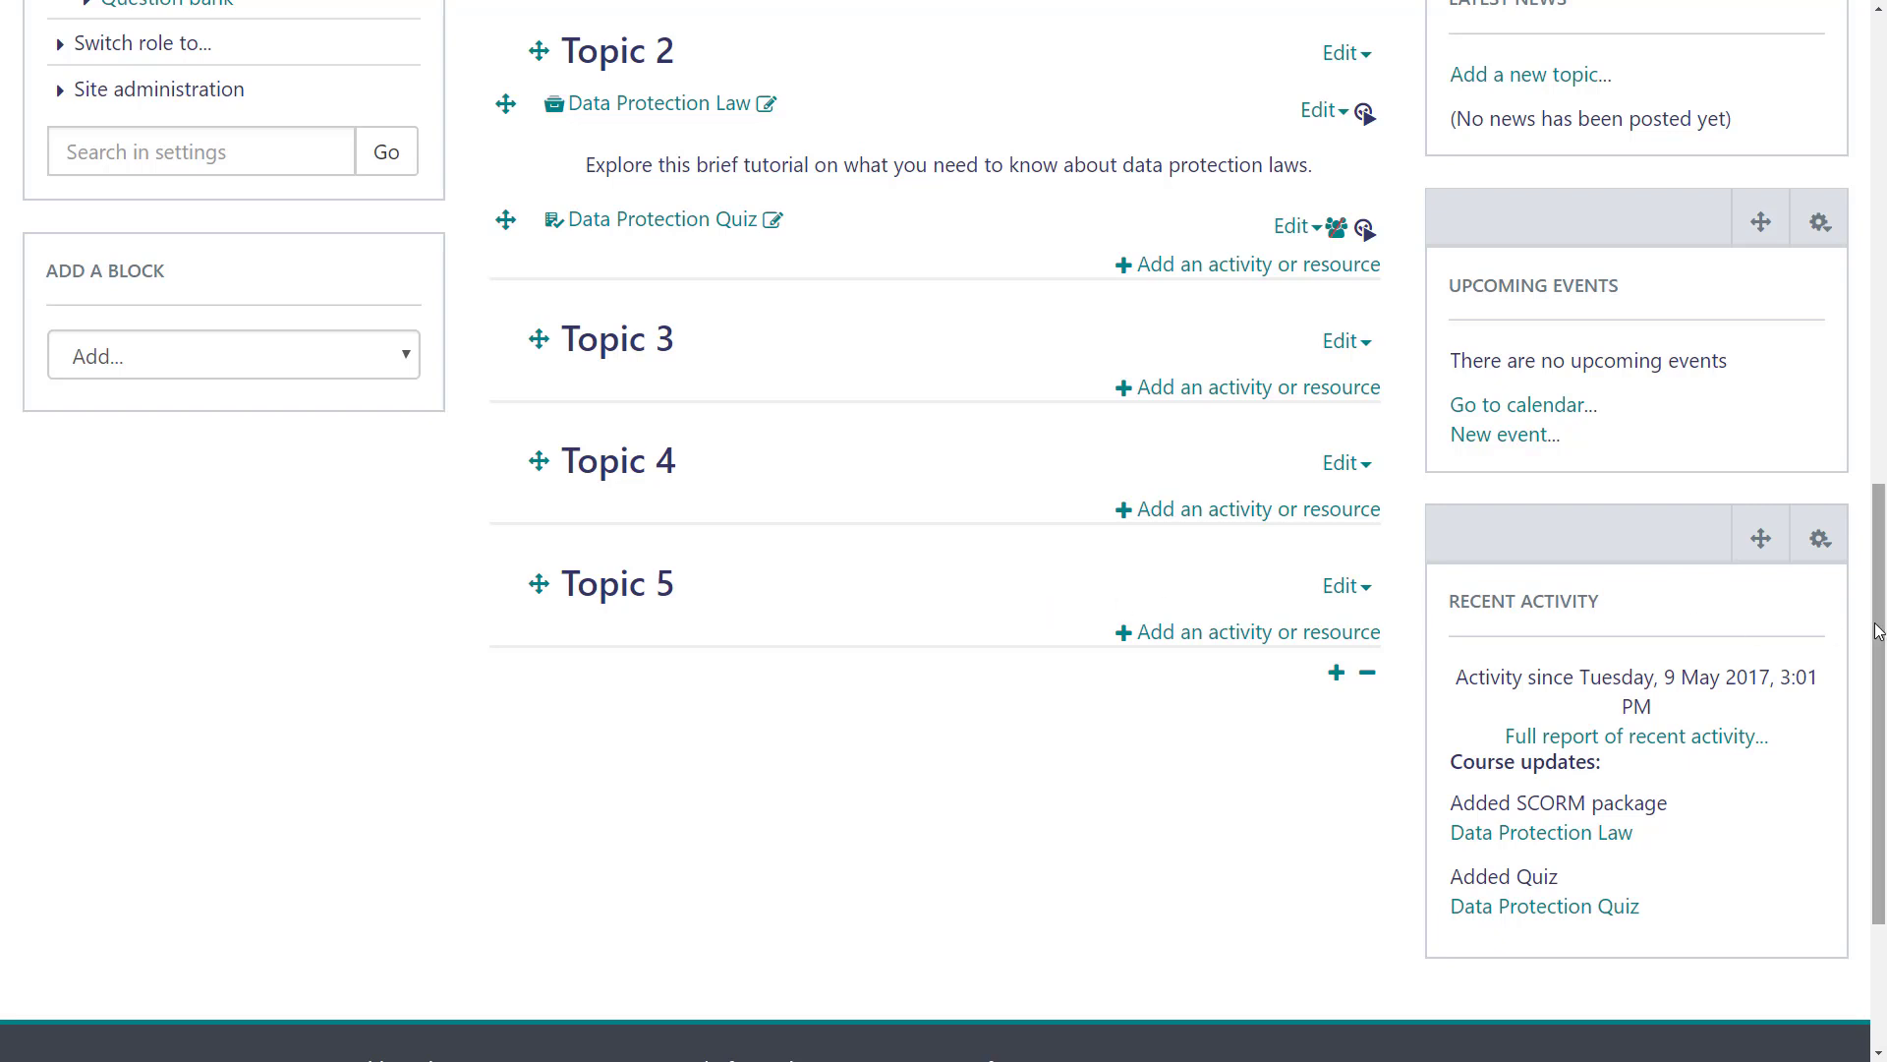
# Open the course completion settings and review the completion requirements options, keeping the course complete when ALL conditions are met.
pyautogui.moveTo(1883, 630); pyautogui.dragTo(1848, 339)
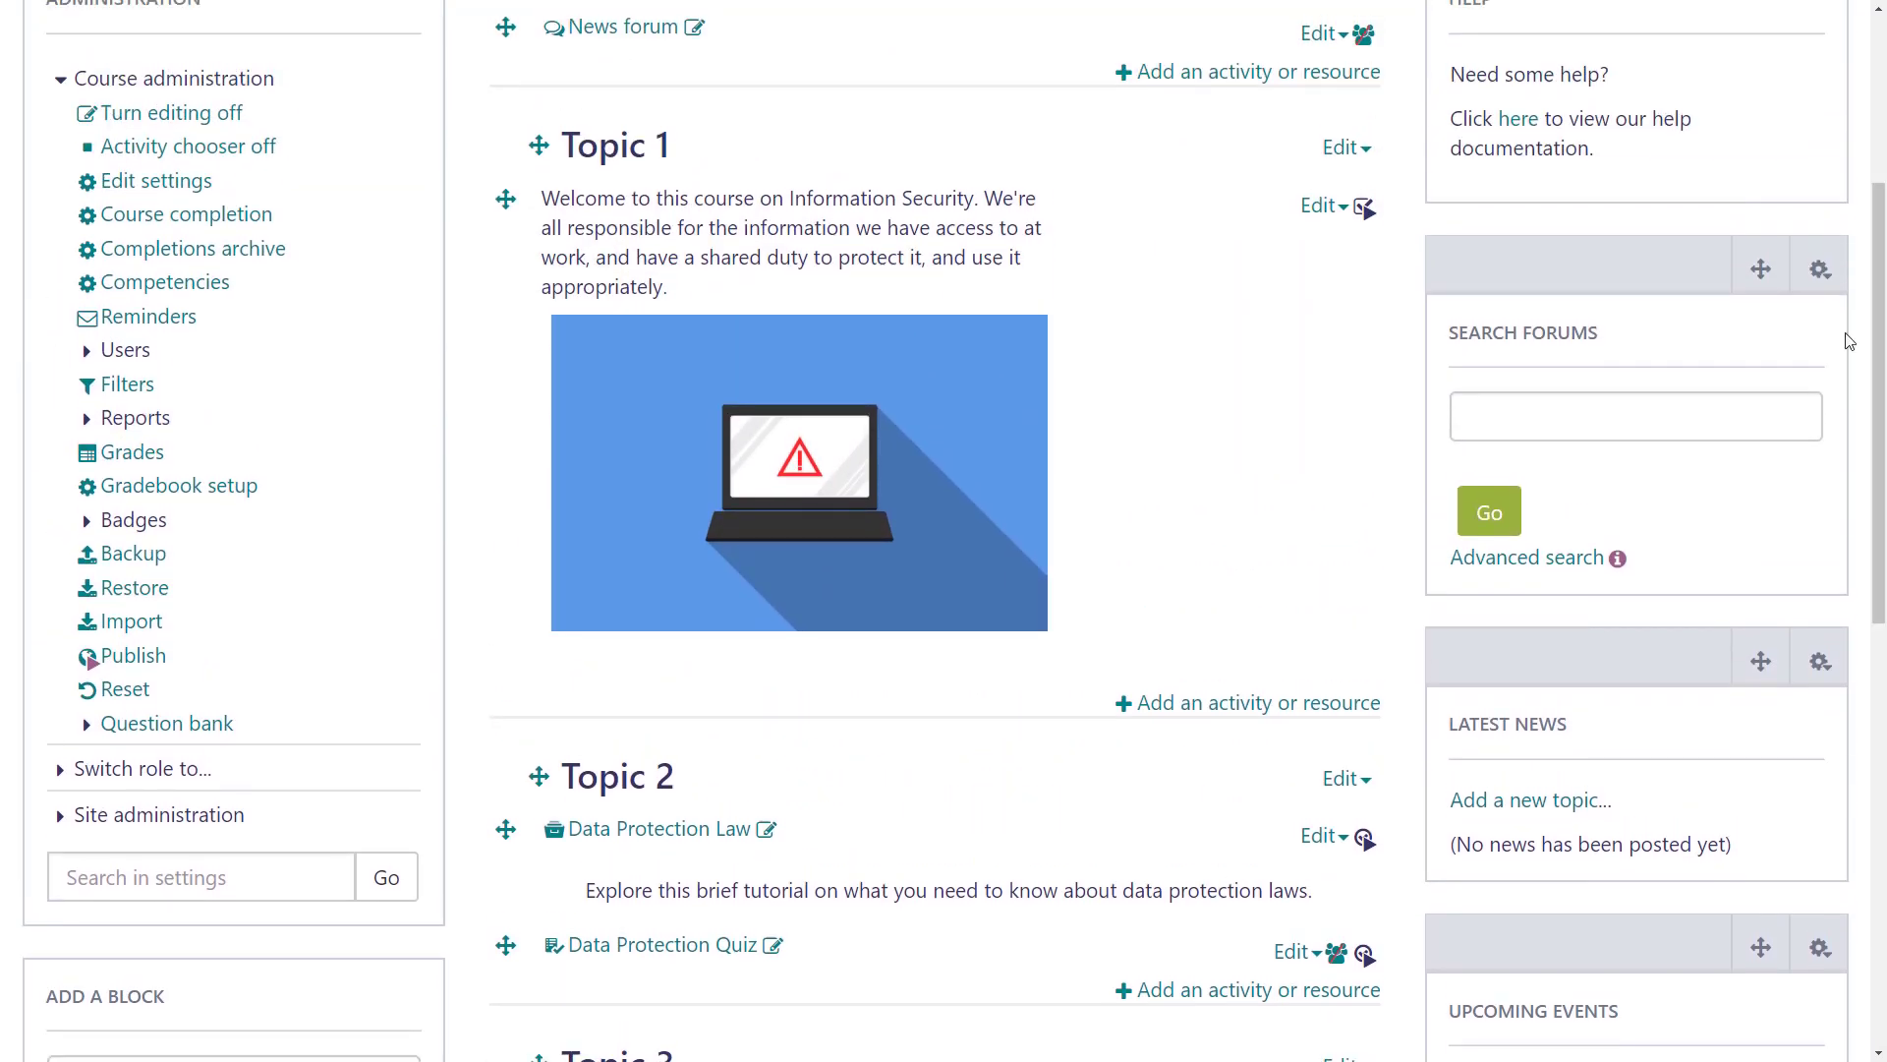
pyautogui.click(209, 233)
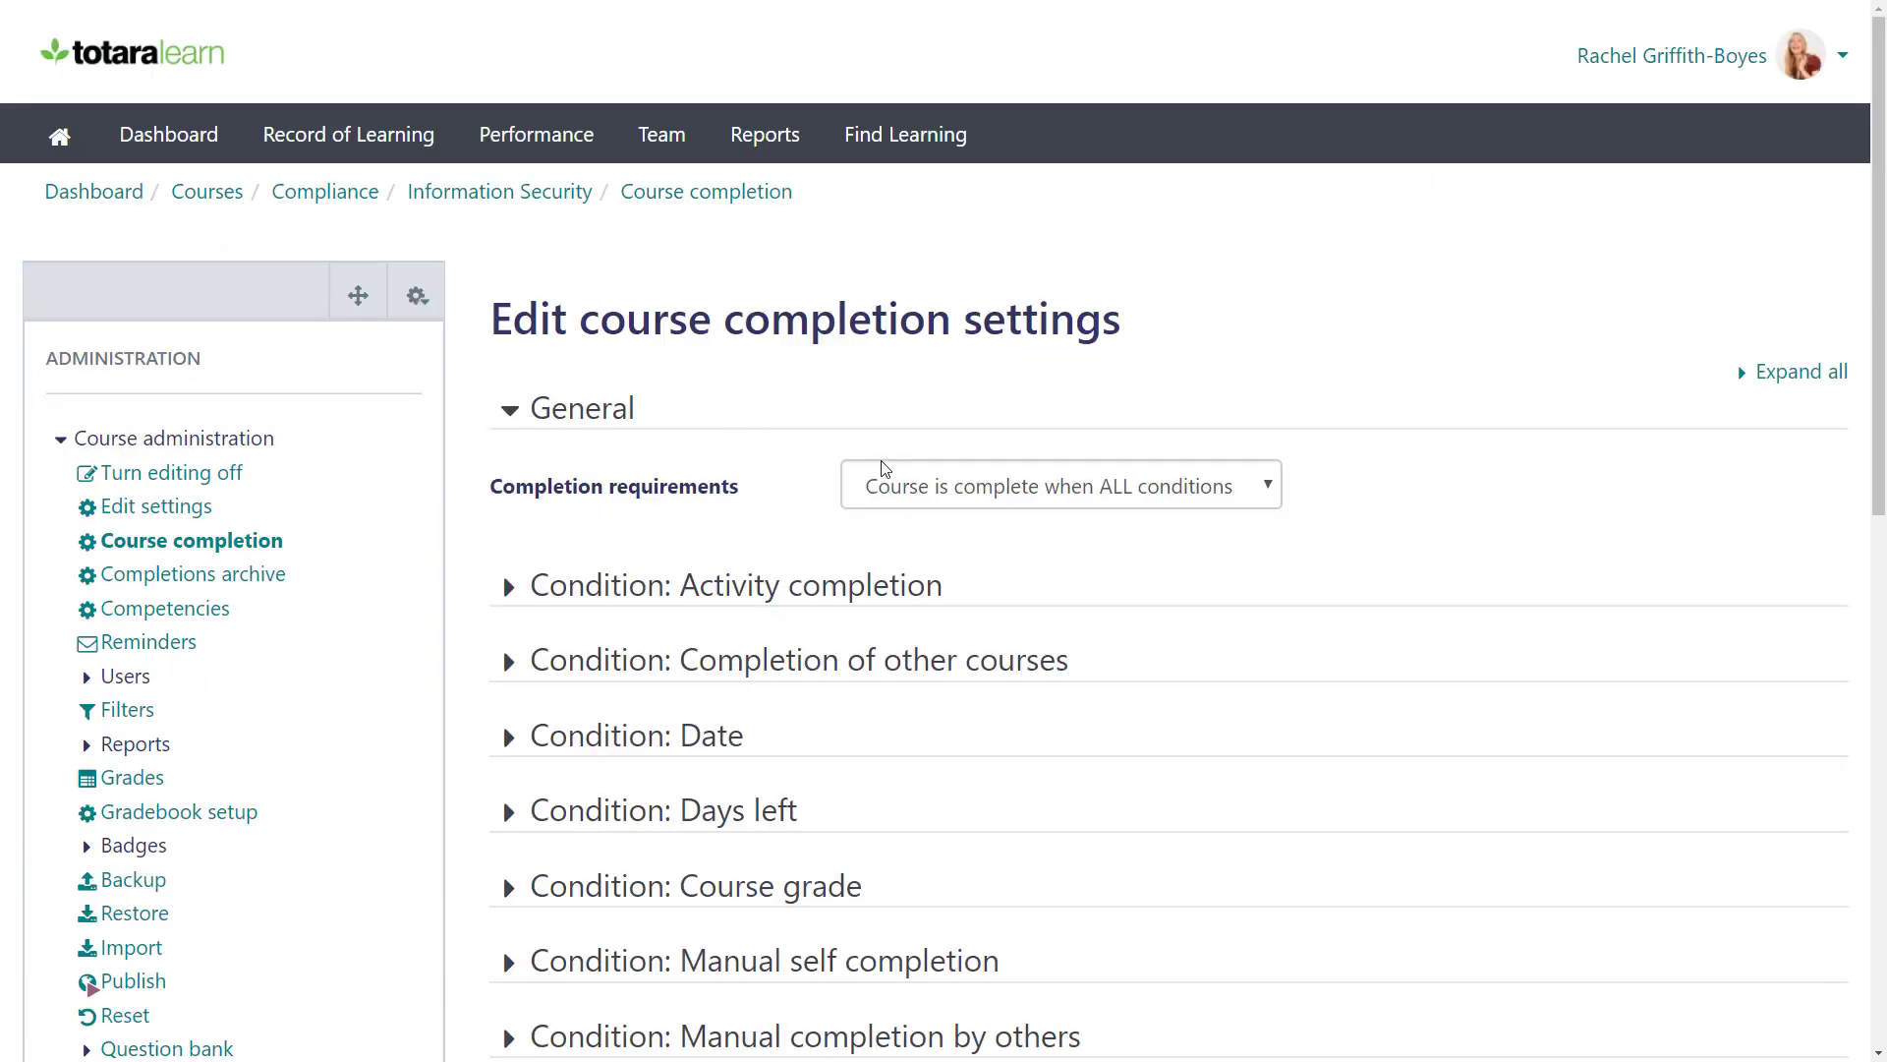
pyautogui.click(931, 489)
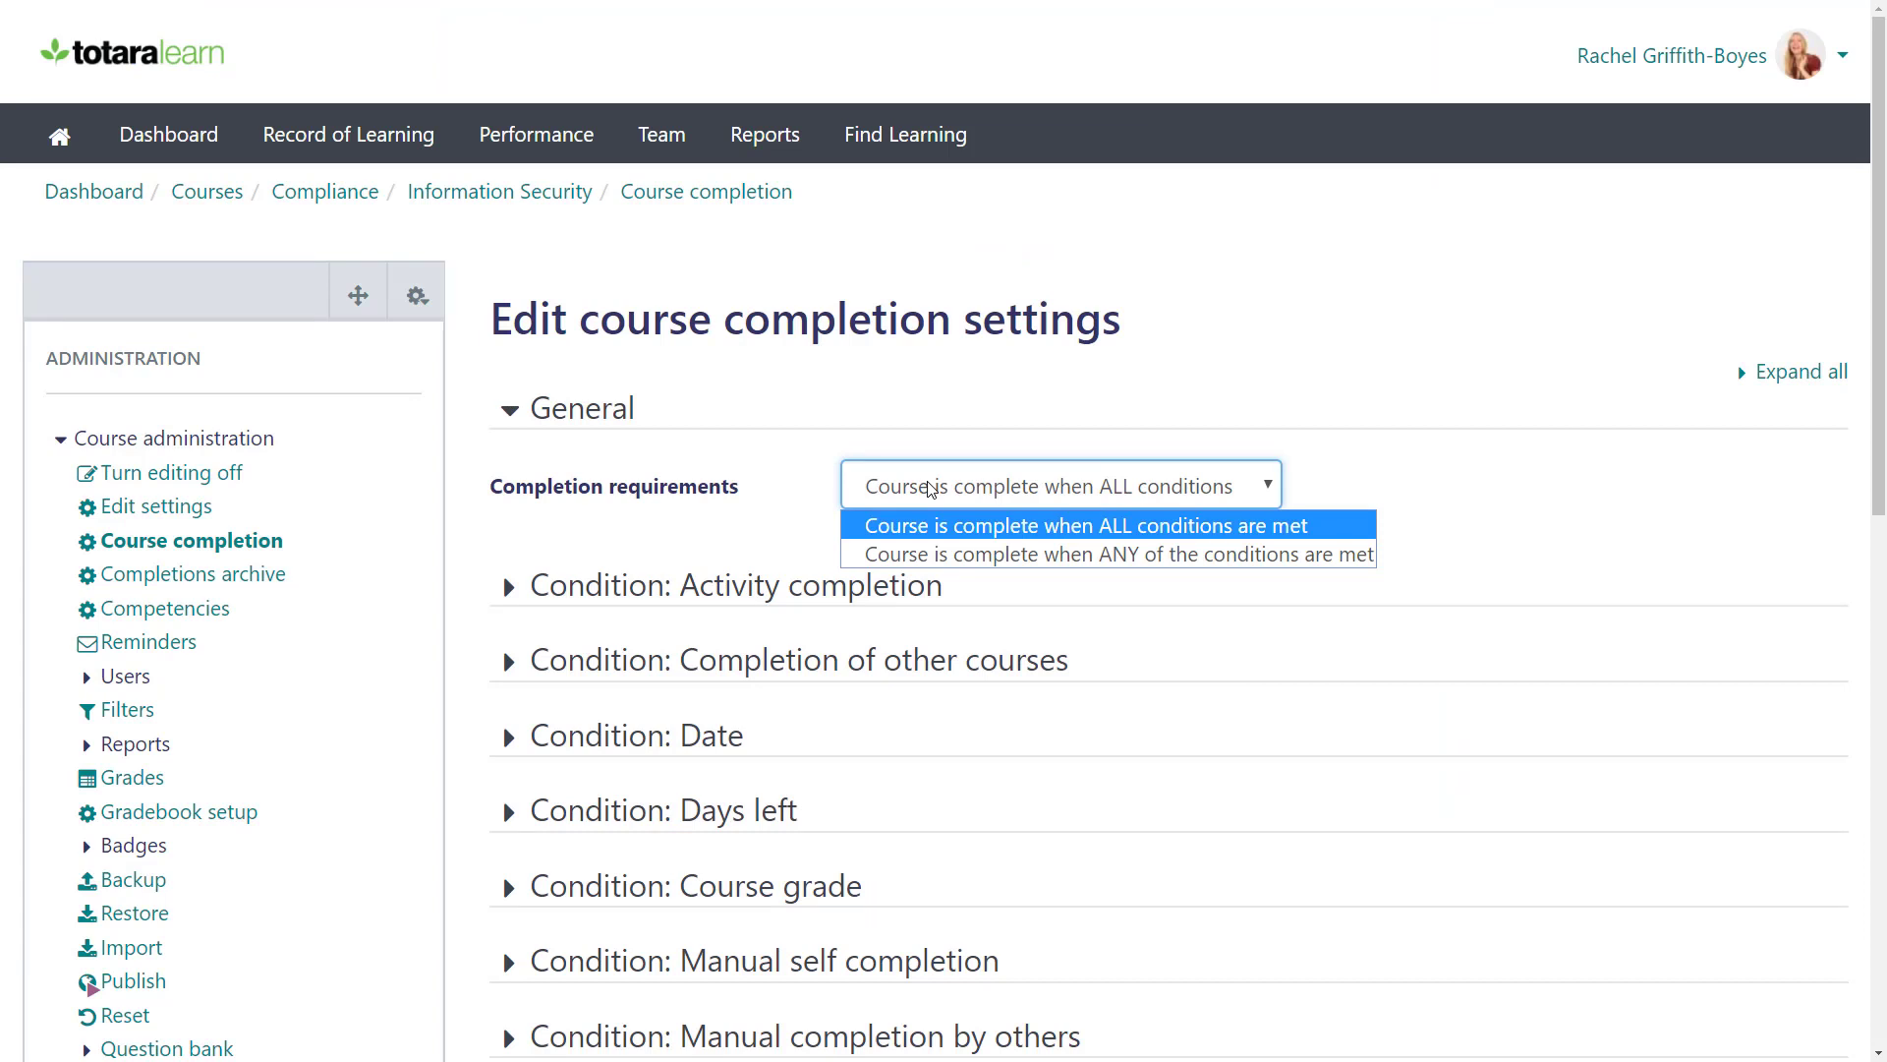
pyautogui.click(931, 488)
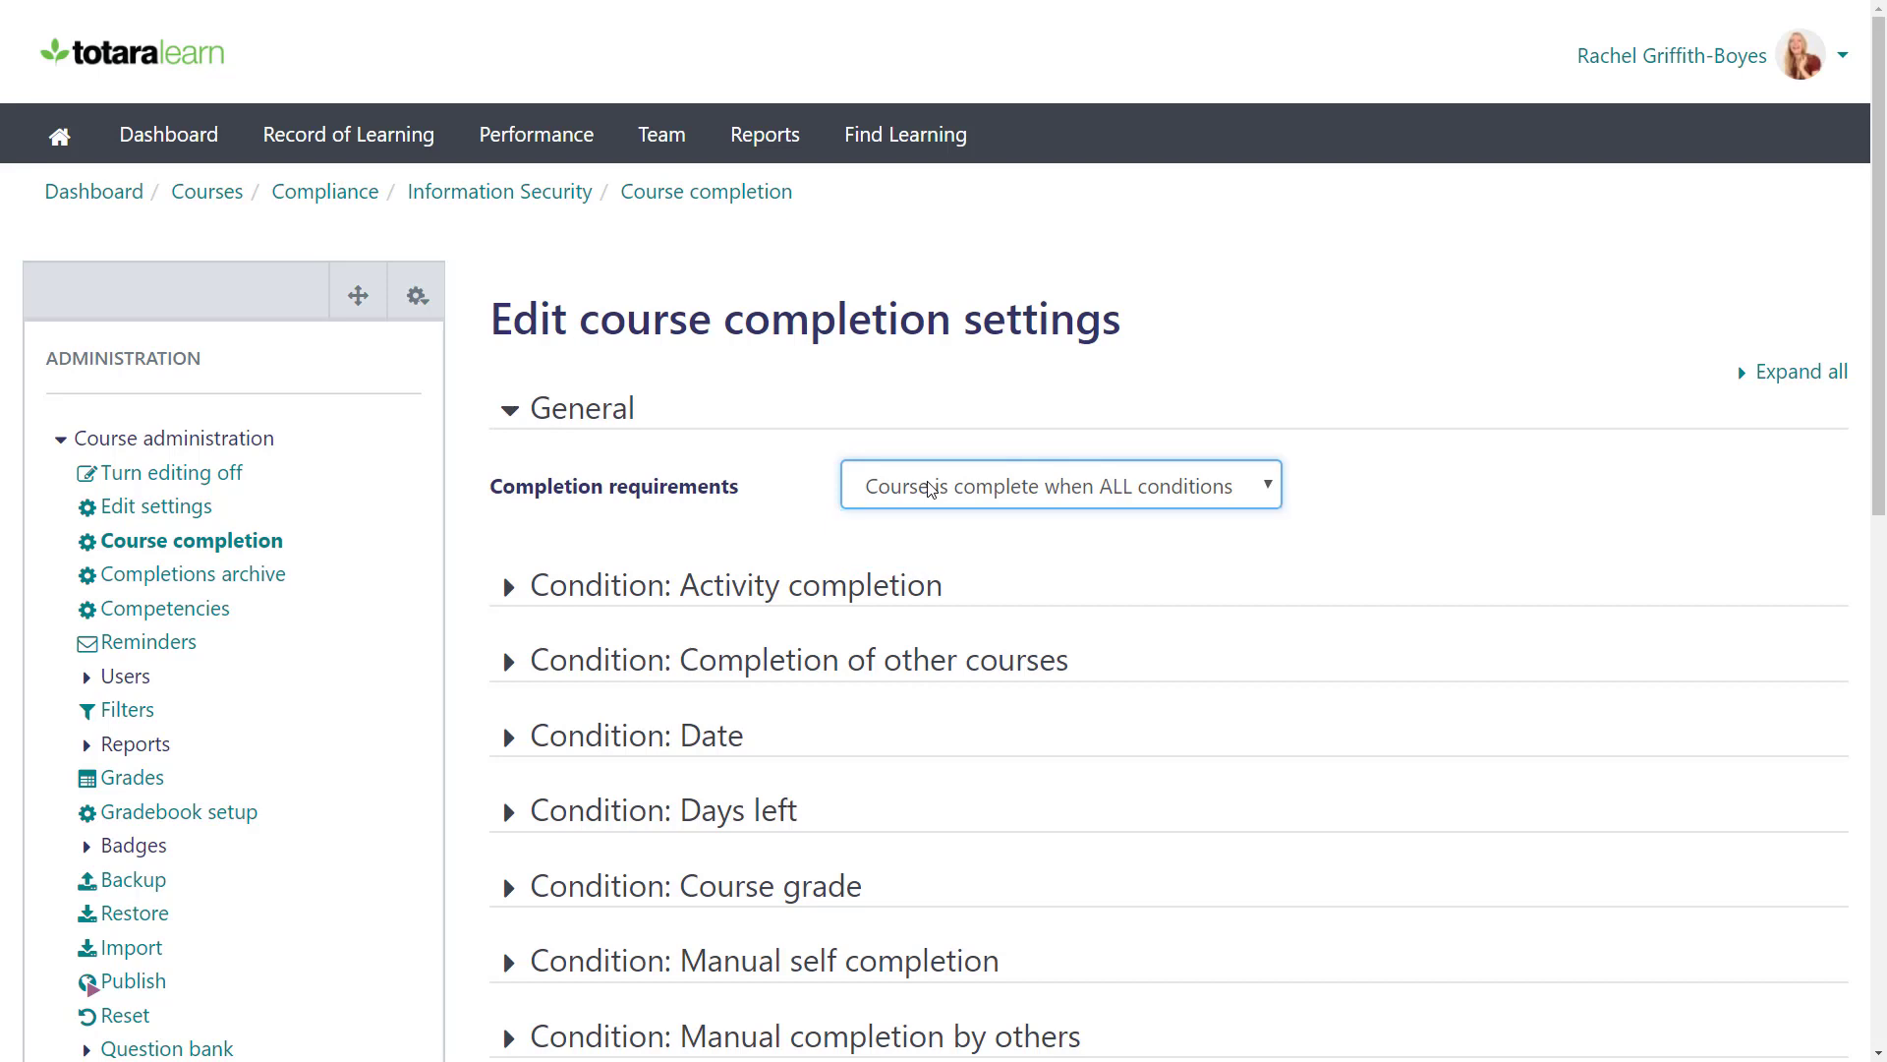
# Select the Data Protection Law SCORM package and the Data Protection Quiz as required activities in the activity completion condition.
pyautogui.click(540, 596)
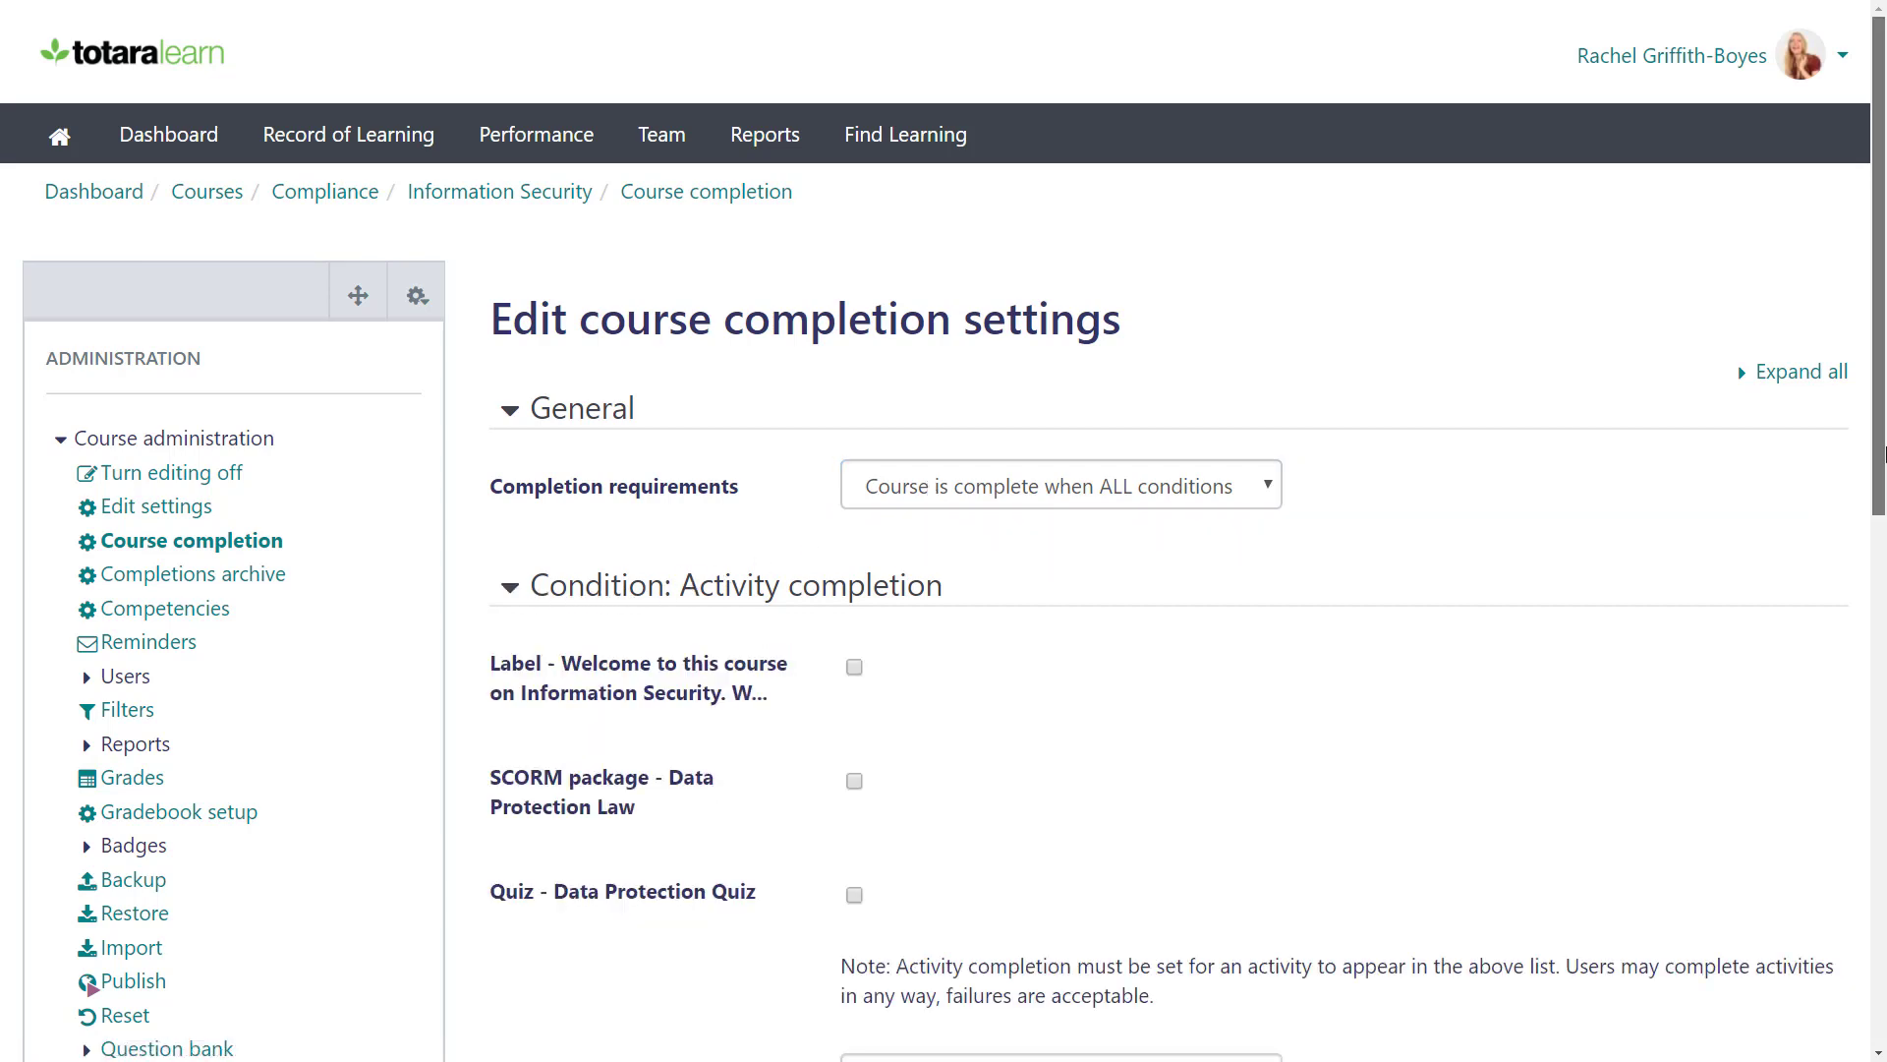
pyautogui.scroll(-5, 1856, 610)
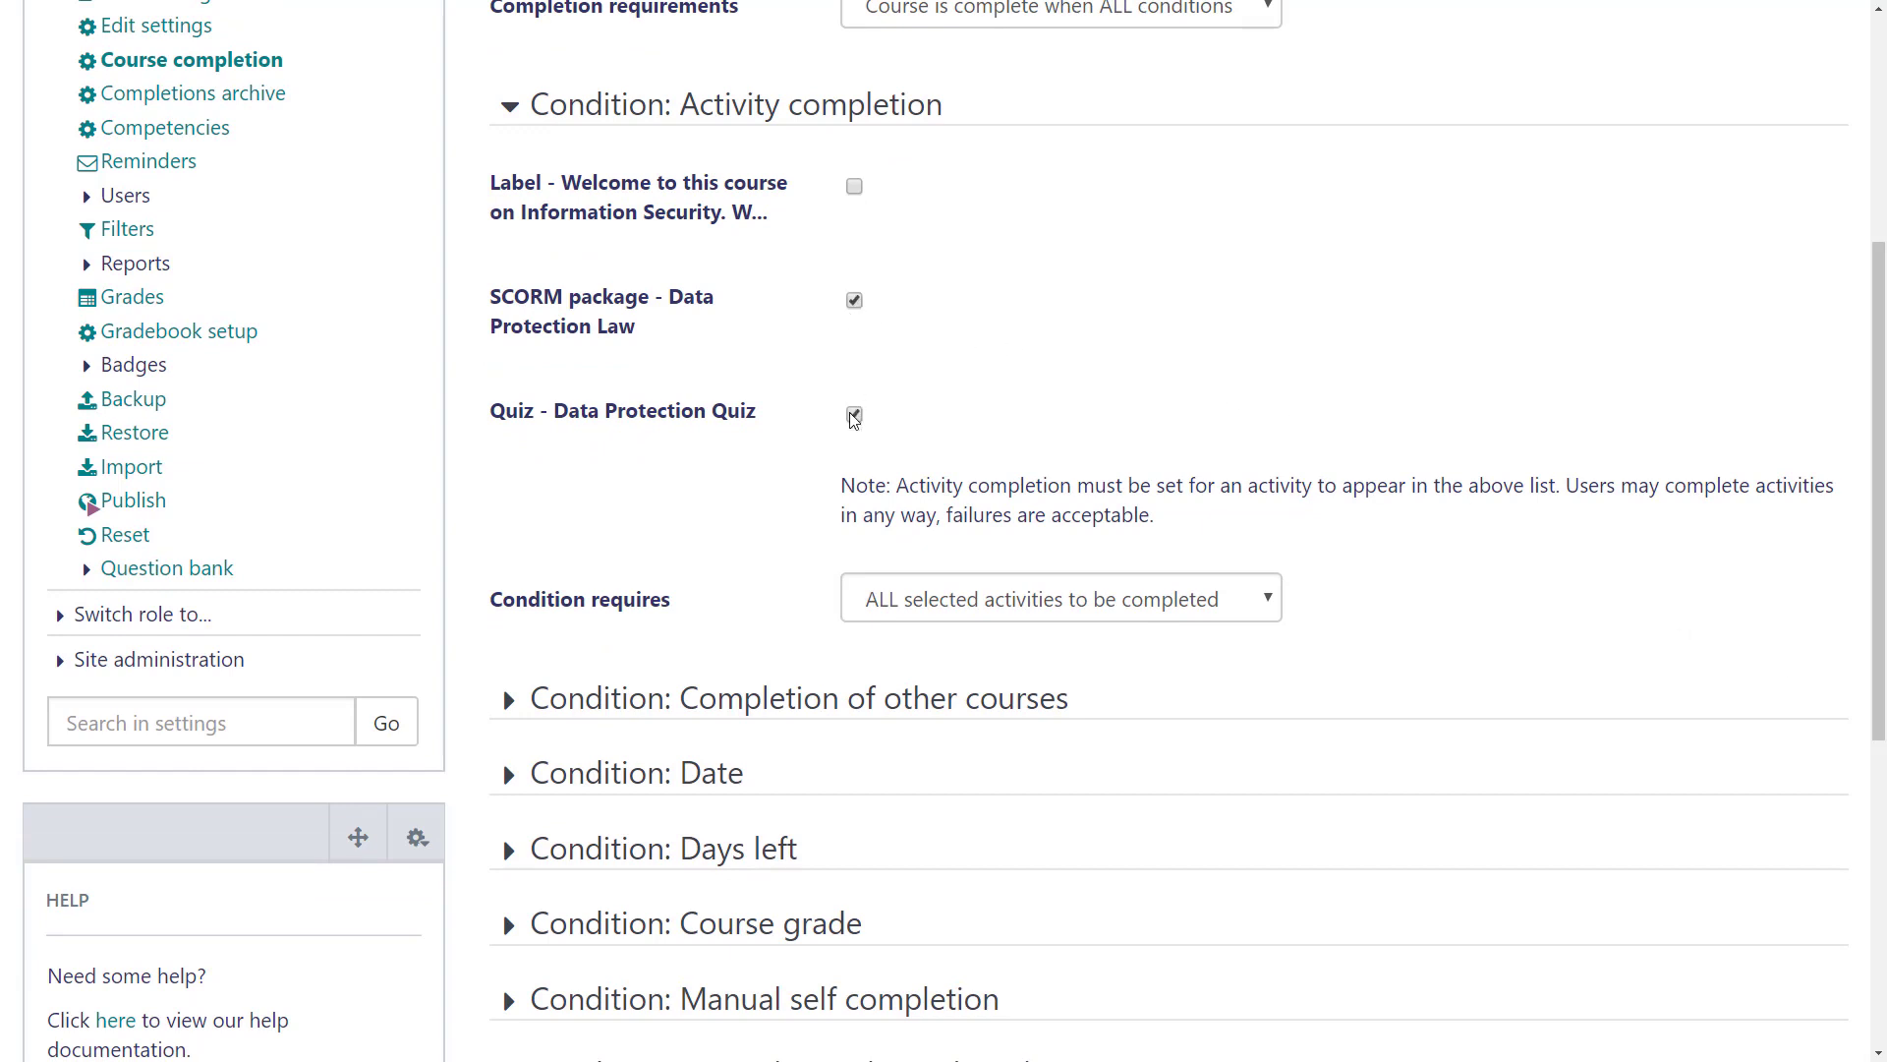
pyautogui.click(555, 110)
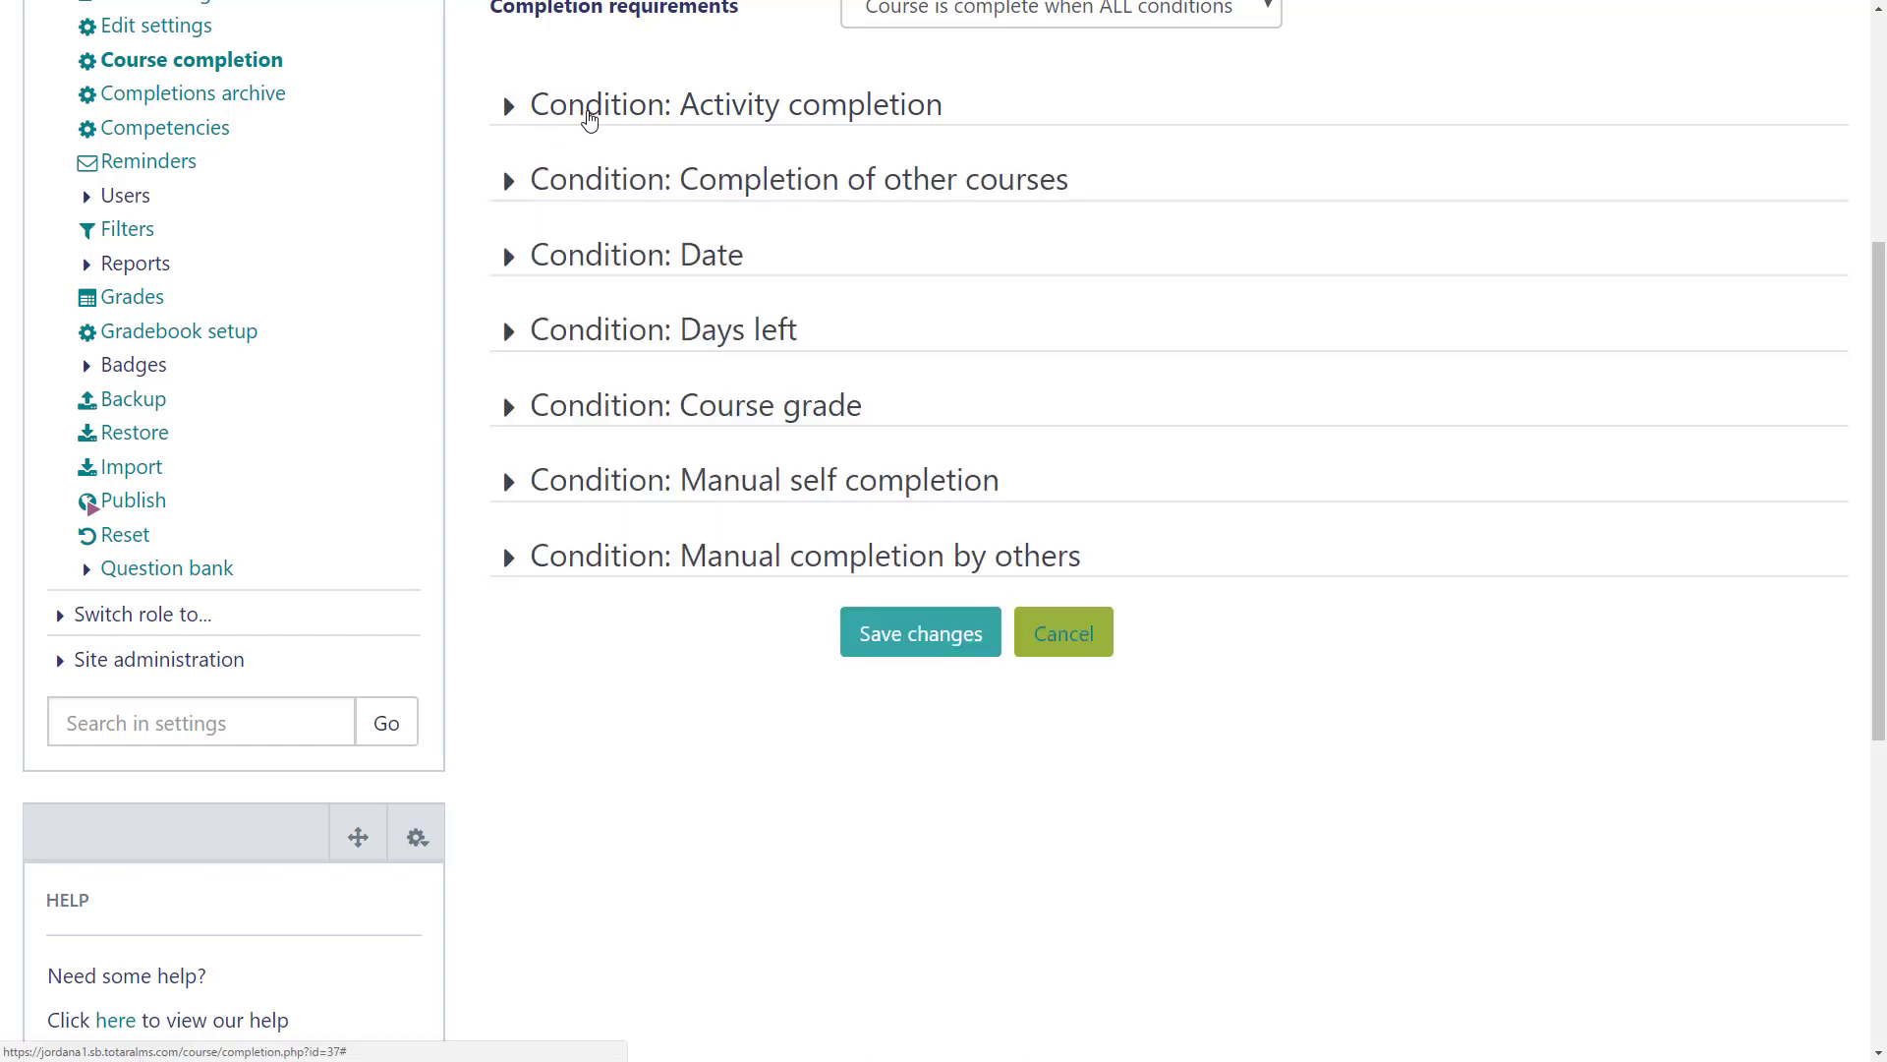
# Check the manual self completion condition without enabling it, and save the course completion changes.
pyautogui.click(704, 487)
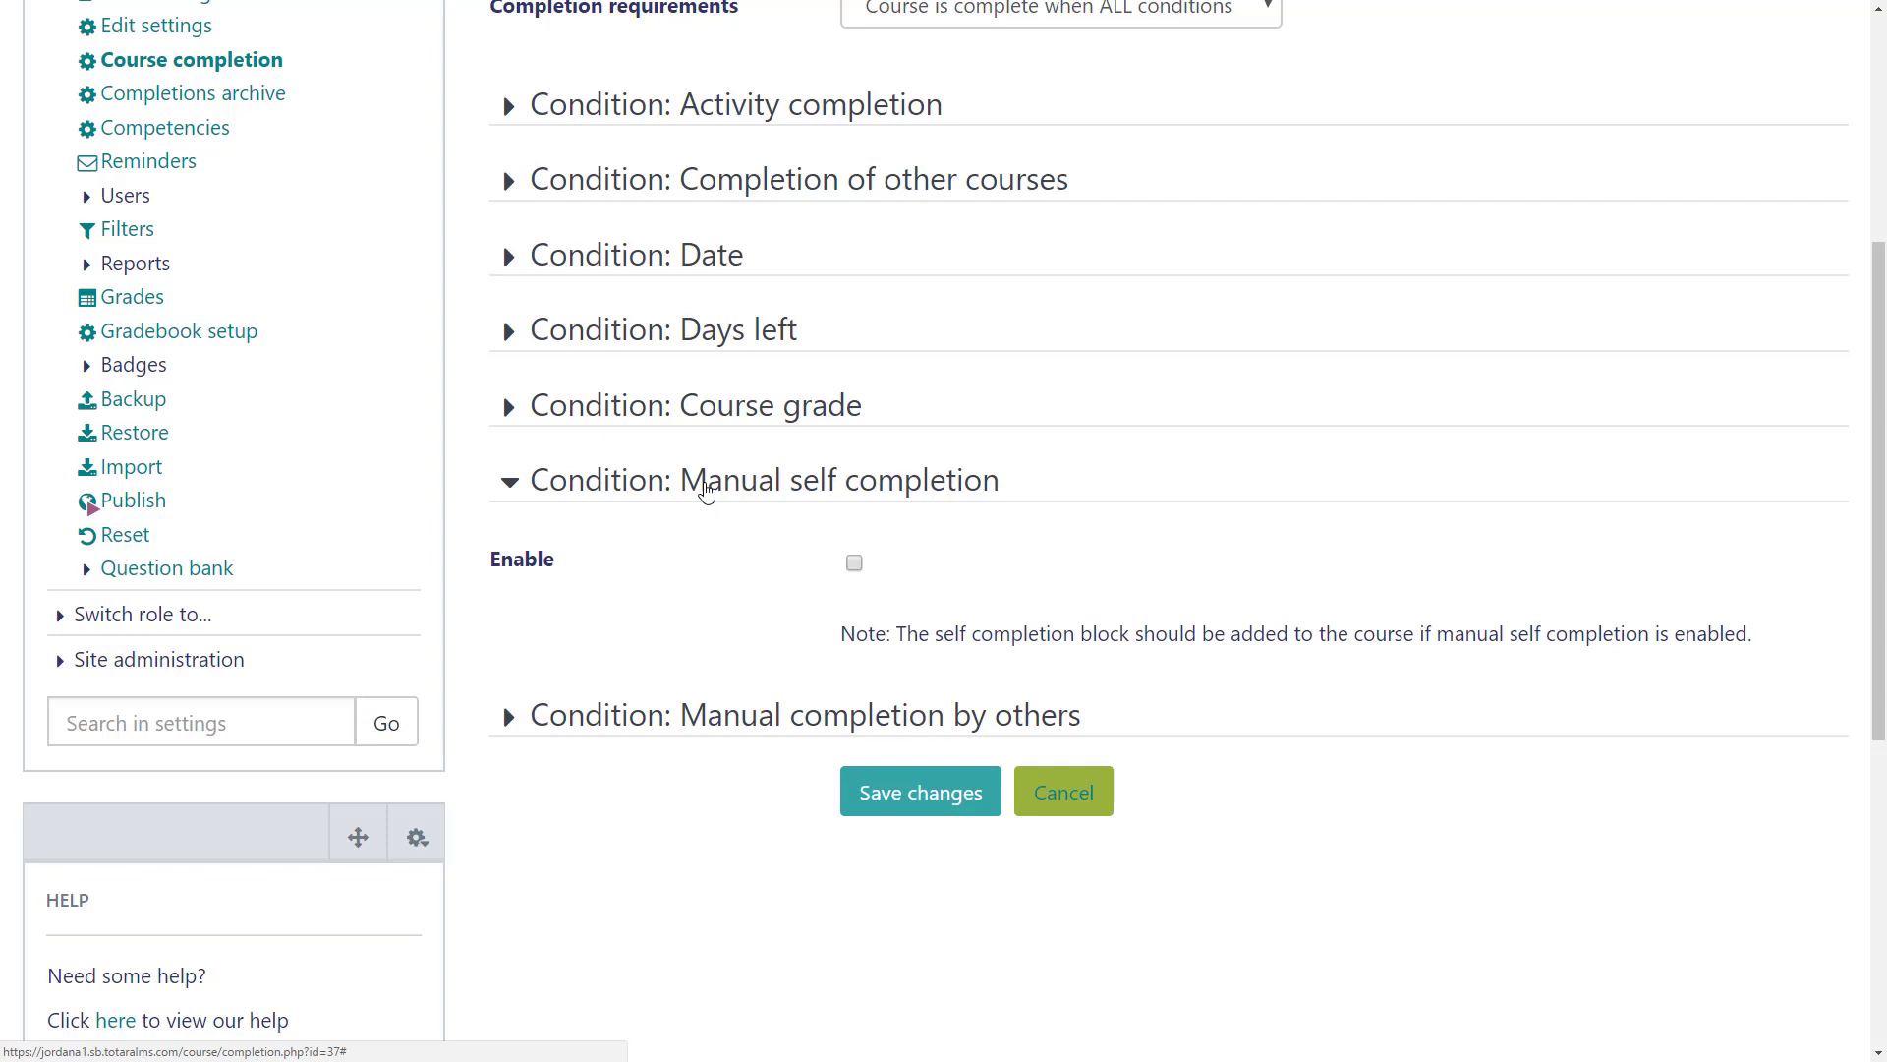
pyautogui.click(707, 494)
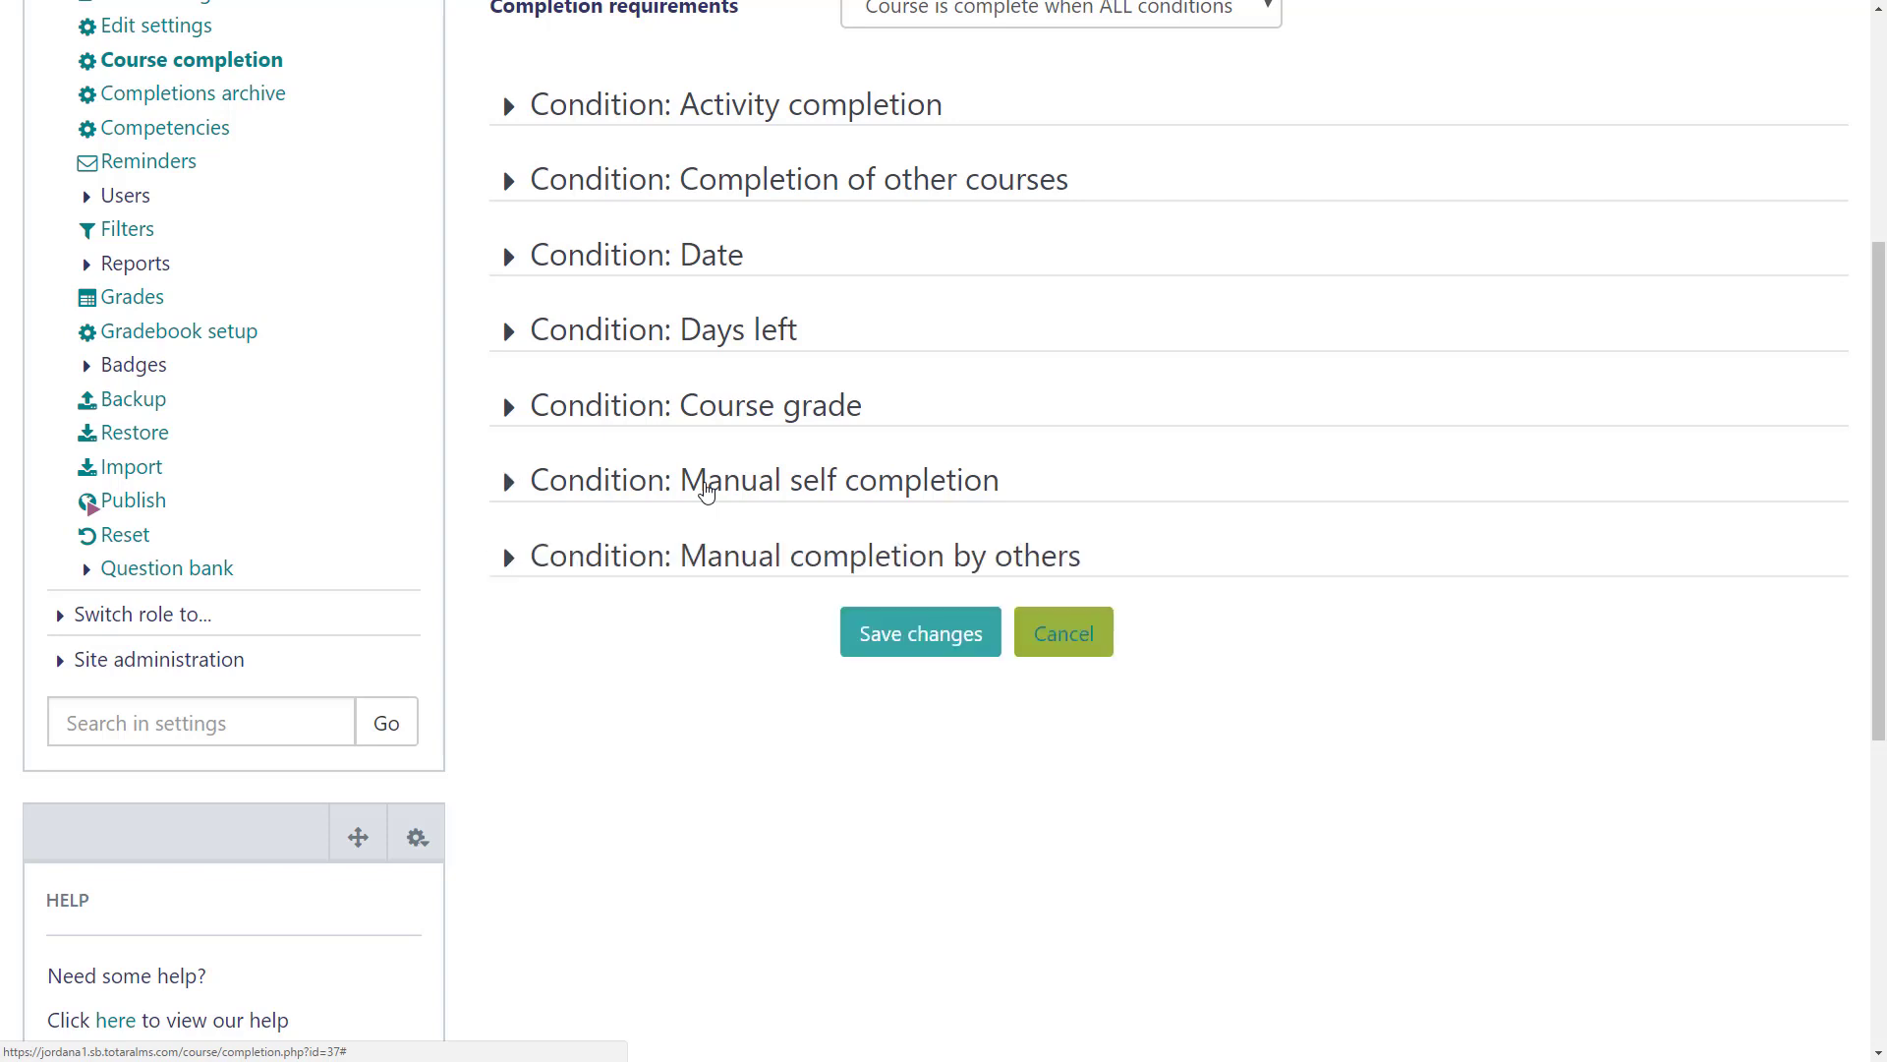
pyautogui.click(869, 637)
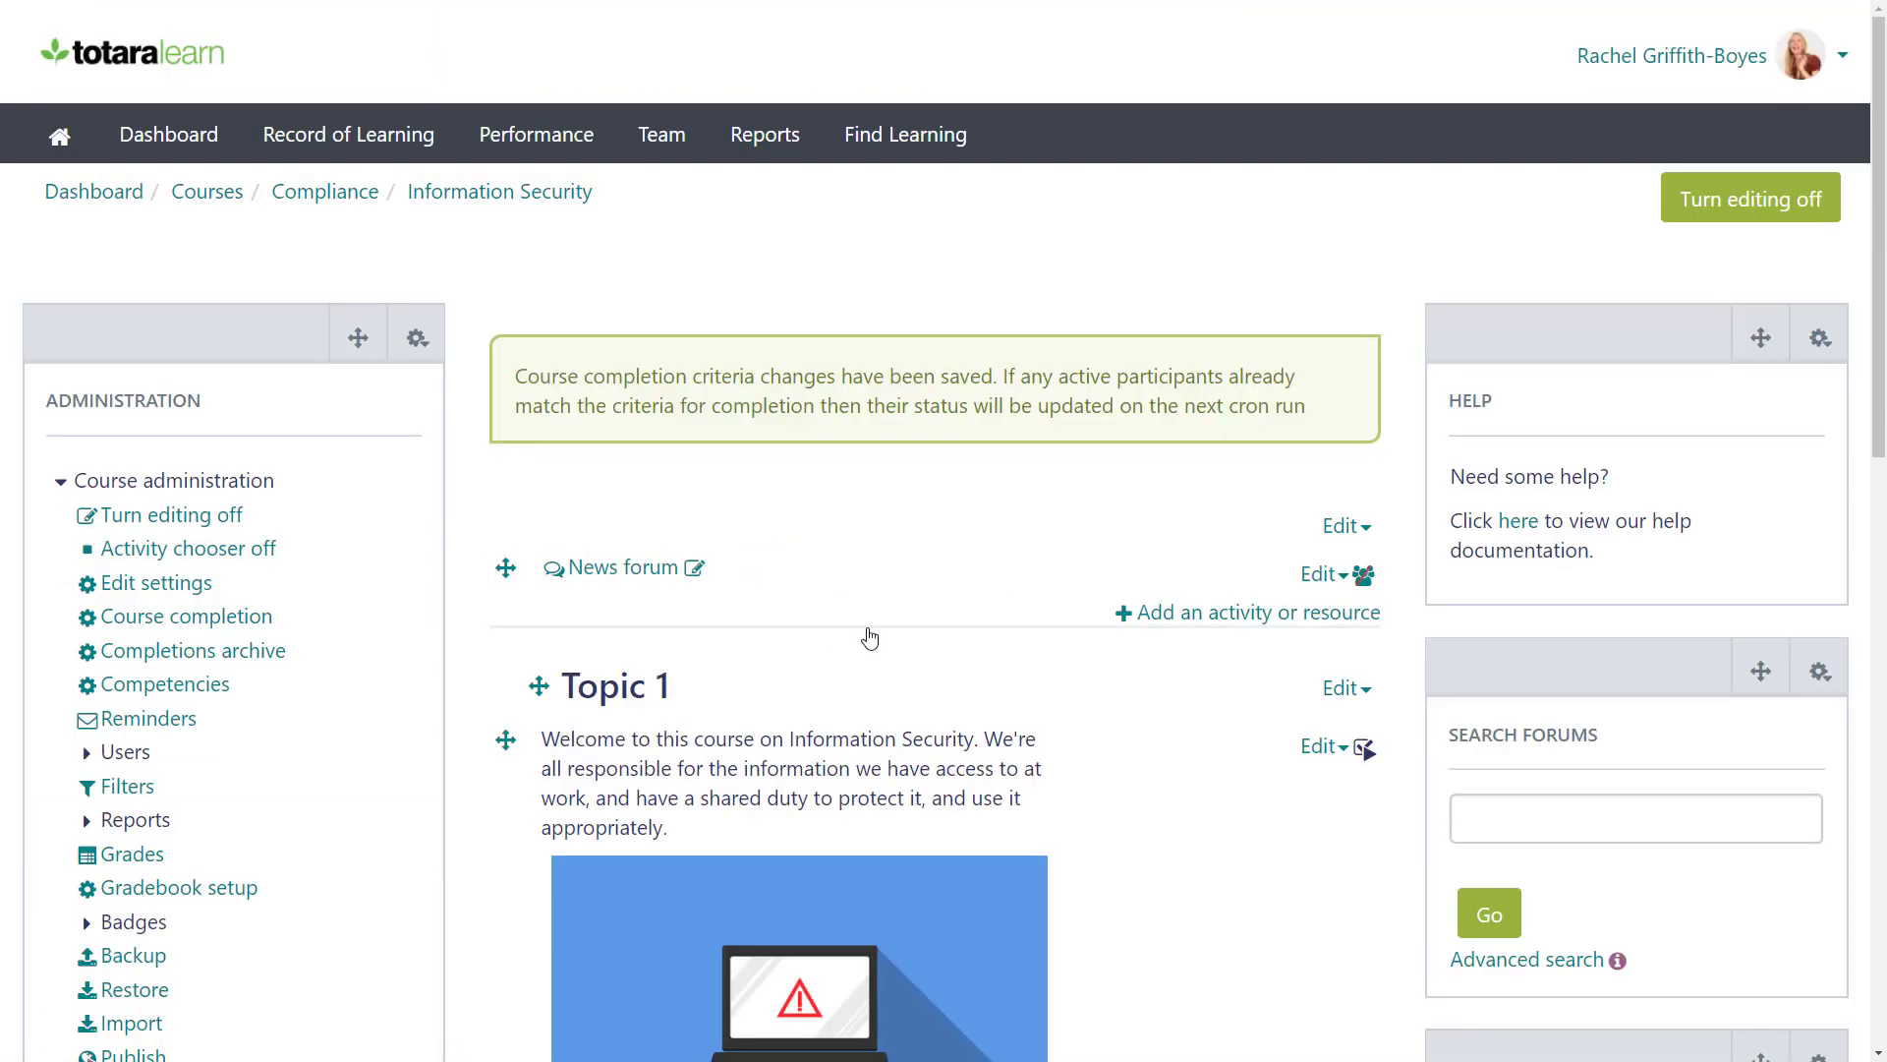